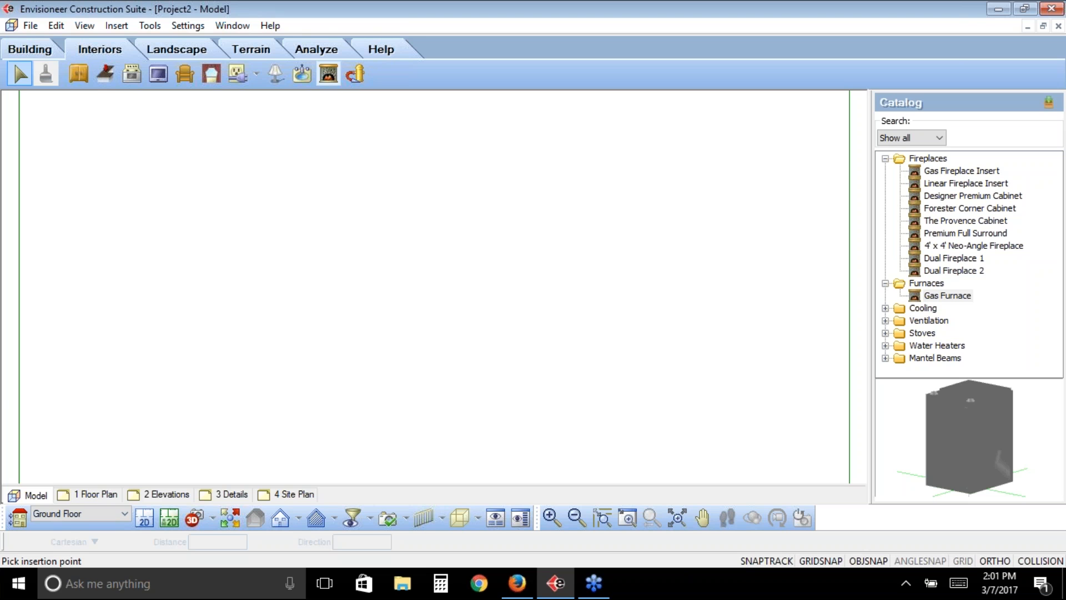
- Start a PDF import and load "Presentation Plan for Estimates.pdf" from the Desktop
{"action": "left_click", "coordinate": [31, 26]}
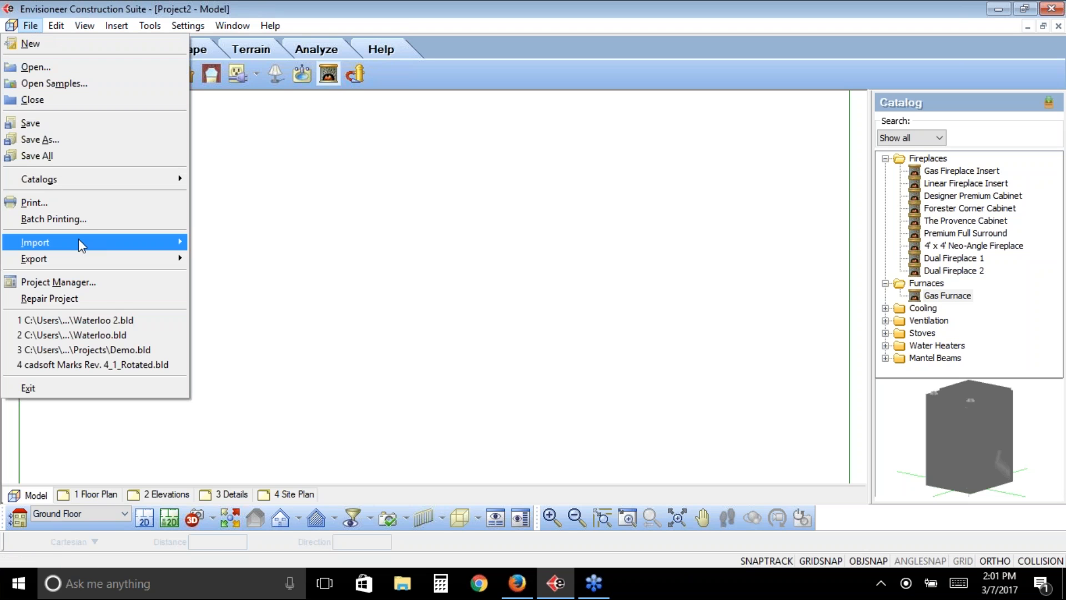
{"action": "mouse_move", "coordinate": [78, 245]}
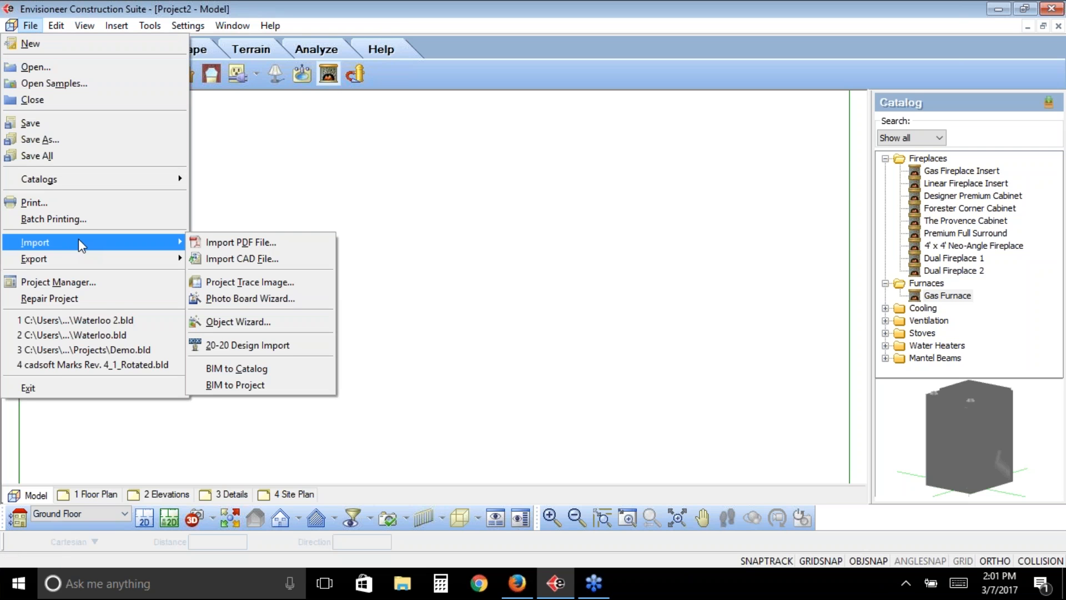
{"action": "left_click", "coordinate": [296, 248]}
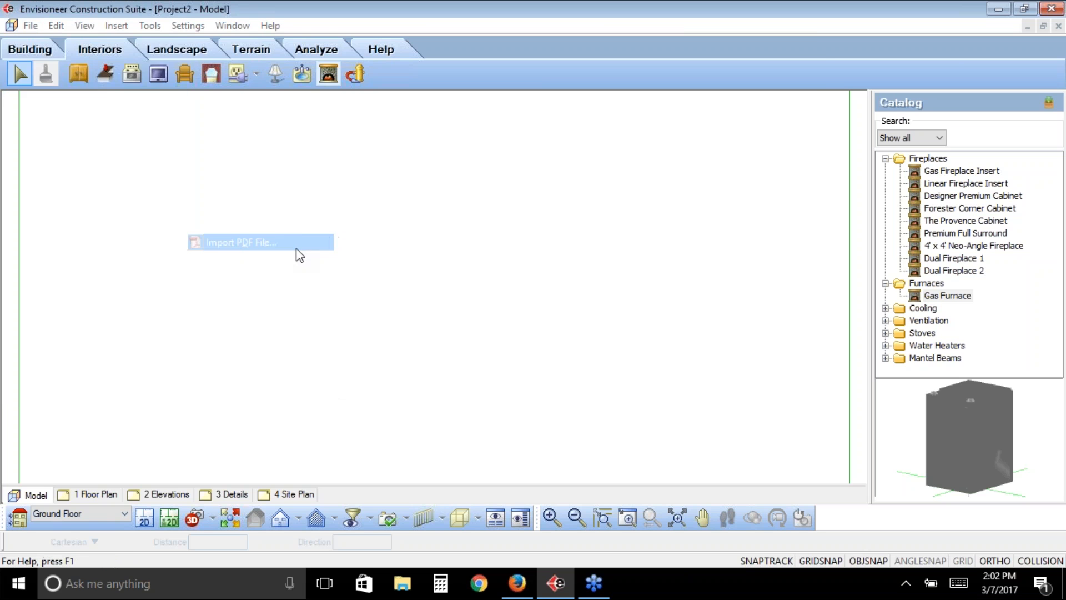
{"action": "left_click", "coordinate": [299, 178]}
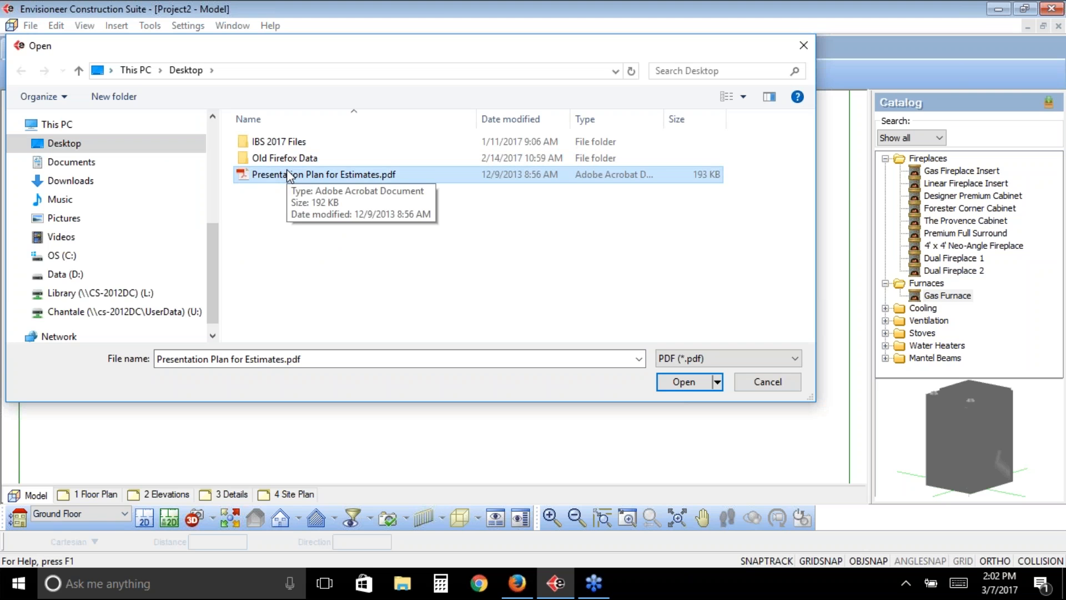
{"action": "left_click", "coordinate": [684, 382]}
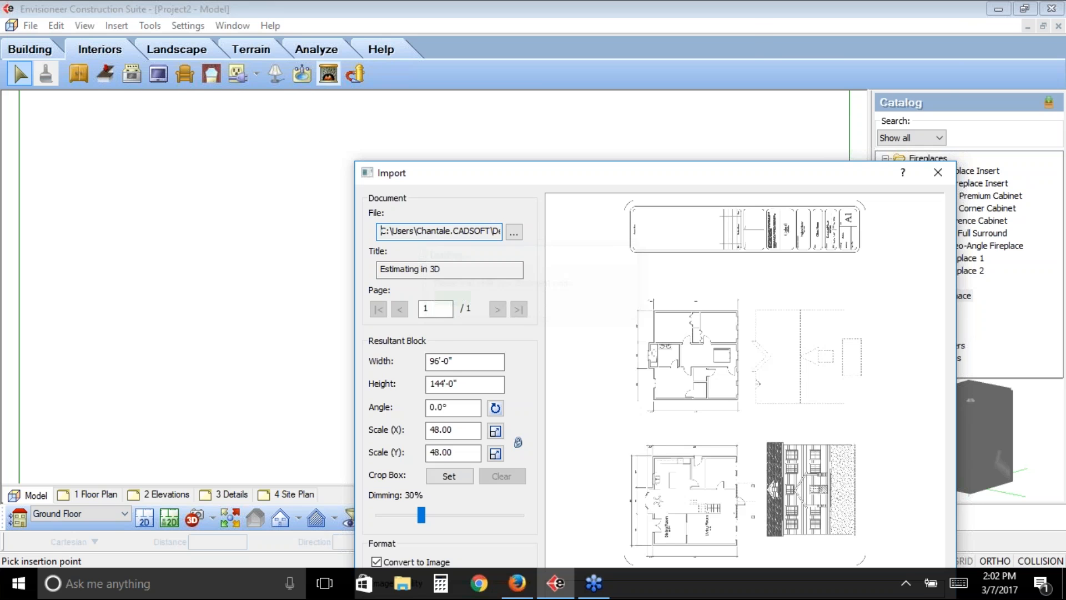
{"action": "left_click_drag", "start_coordinate": [511, 176], "coordinate": [322, 44]}
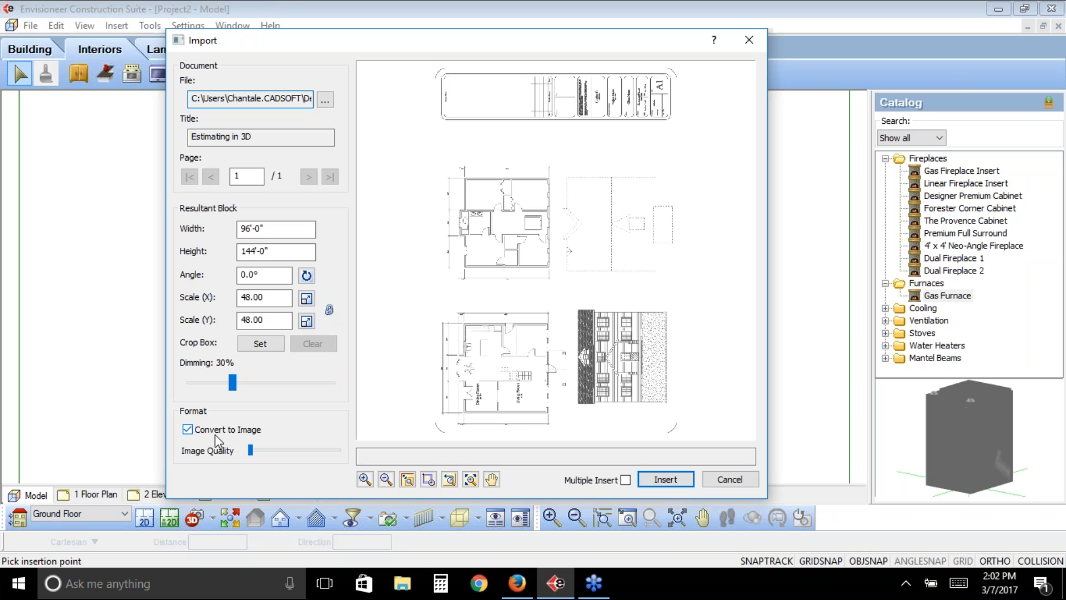
- Turn off conversion to image for the imported PDF and set its rotation angle to 270°
{"action": "left_click", "coordinate": [187, 430]}
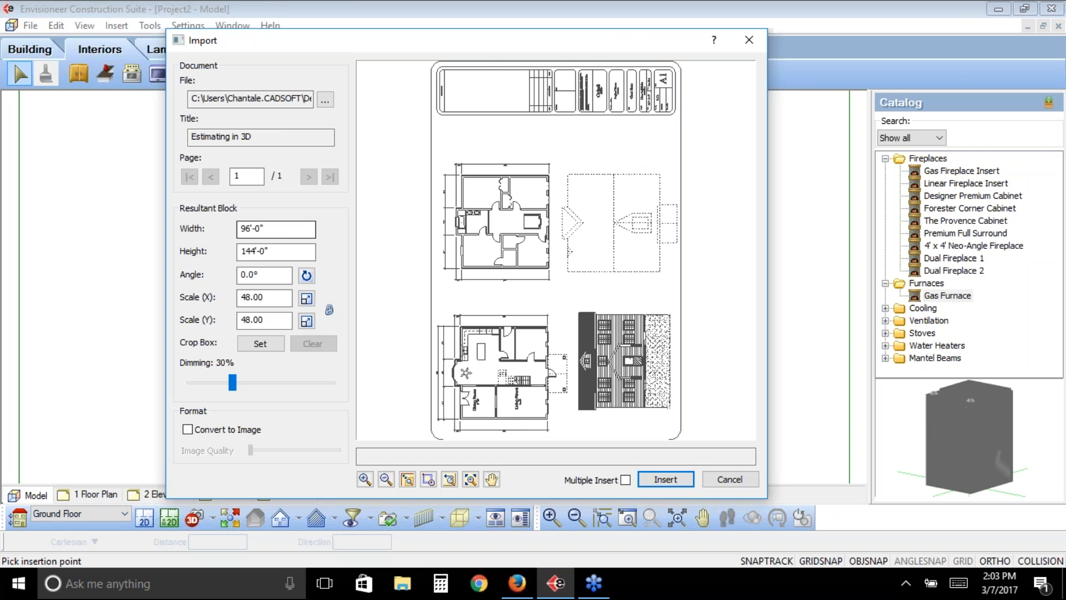
{"action": "left_click", "coordinate": [241, 275]}
{"action": "type", "text": "27"}
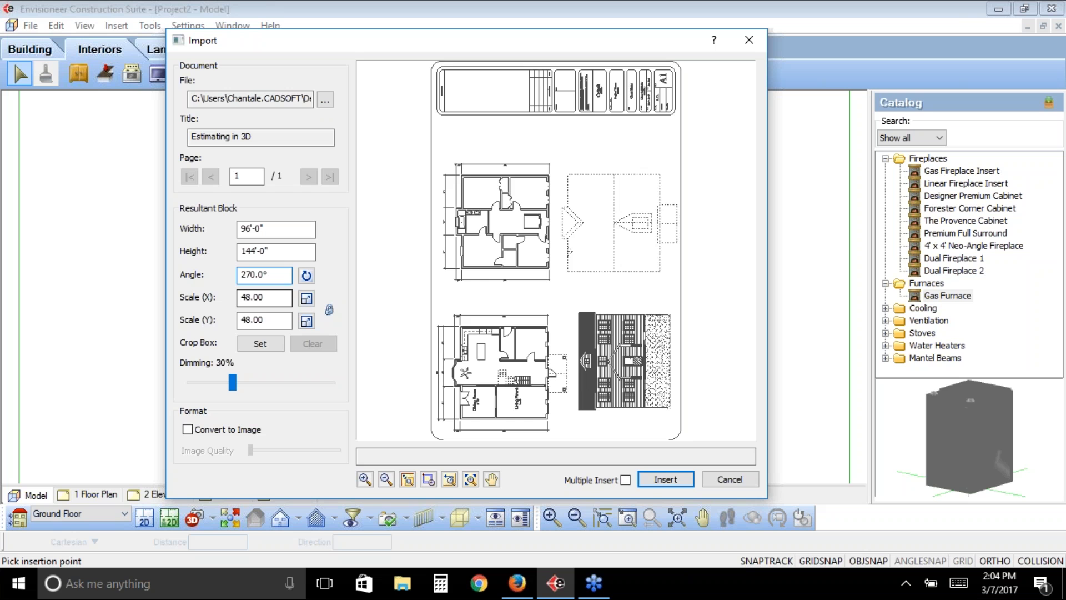
{"action": "key", "text": "Tab"}
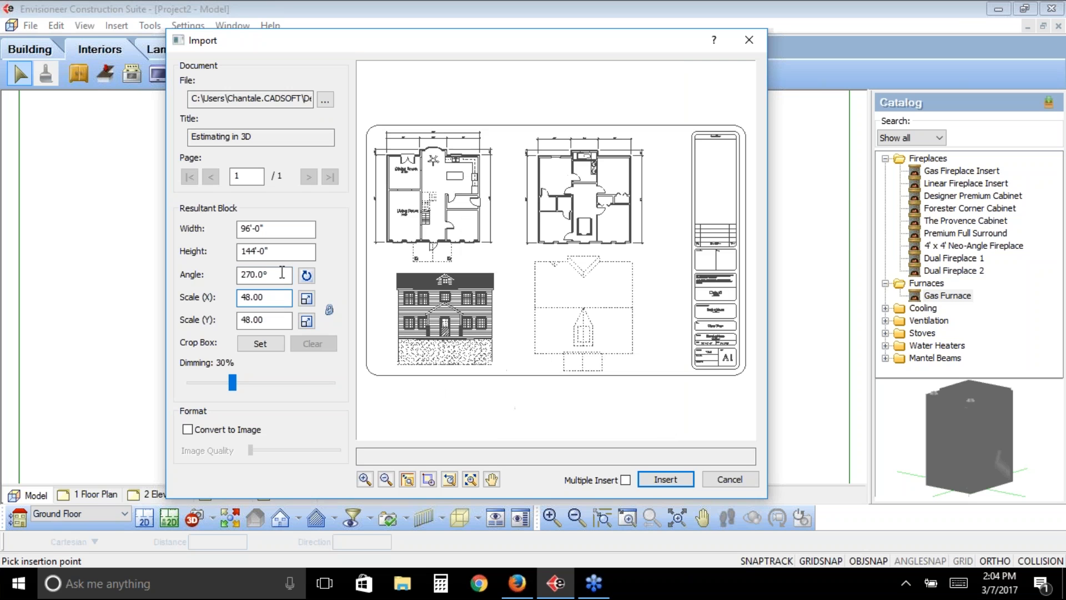
{"action": "left_click", "coordinate": [283, 273]}
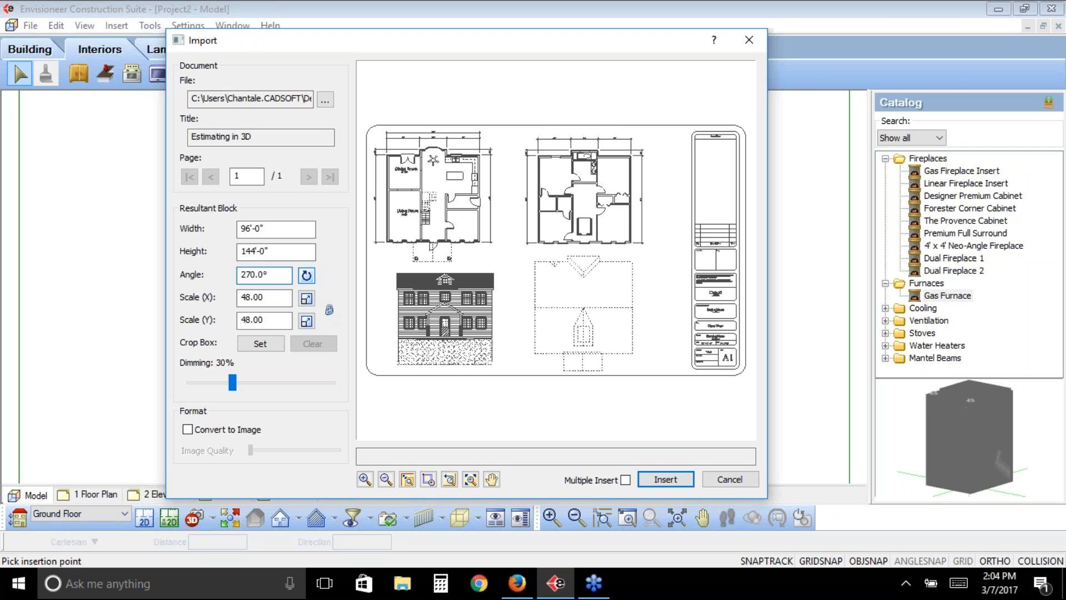
{"action": "left_click", "coordinate": [272, 297]}
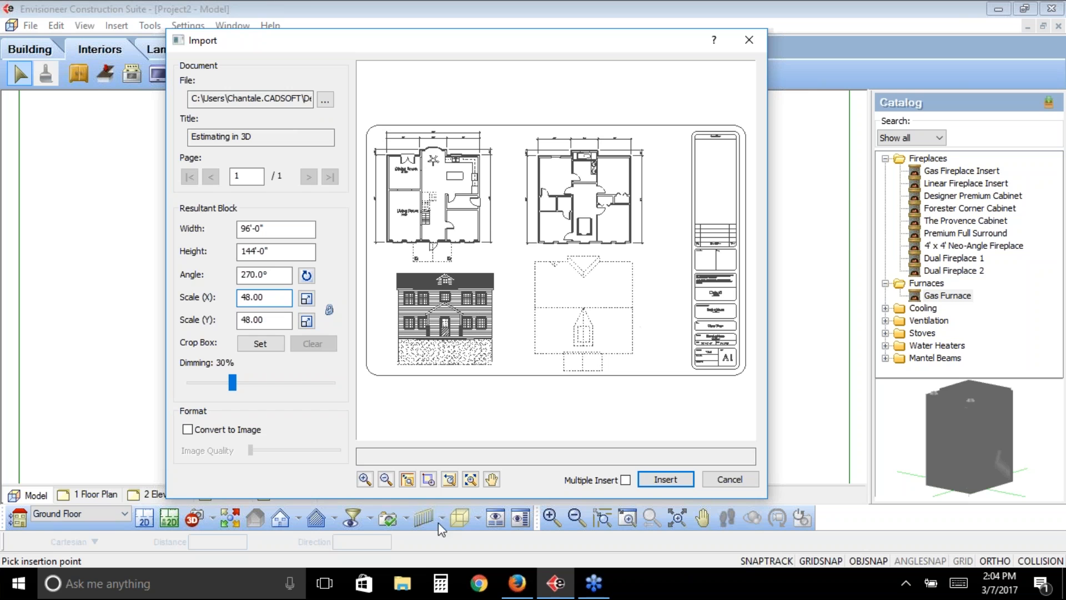
- Scale the PDF by reference using the 12'-0" dimension line above the dining room, entering 12' as the new distance
{"action": "left_click", "coordinate": [429, 479]}
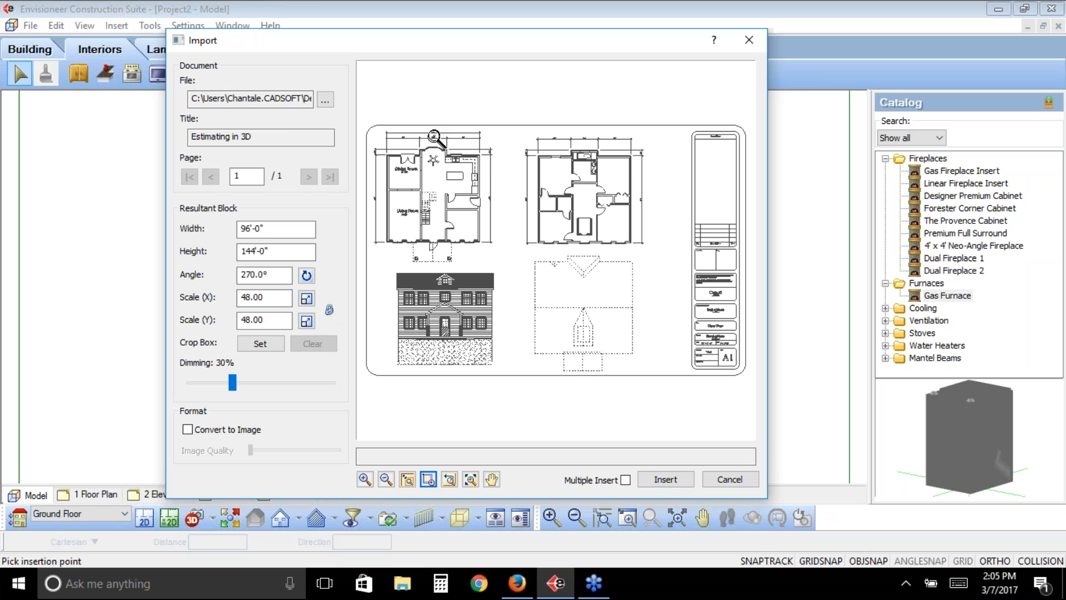
{"action": "left_click_drag", "start_coordinate": [434, 134], "coordinate": [382, 153]}
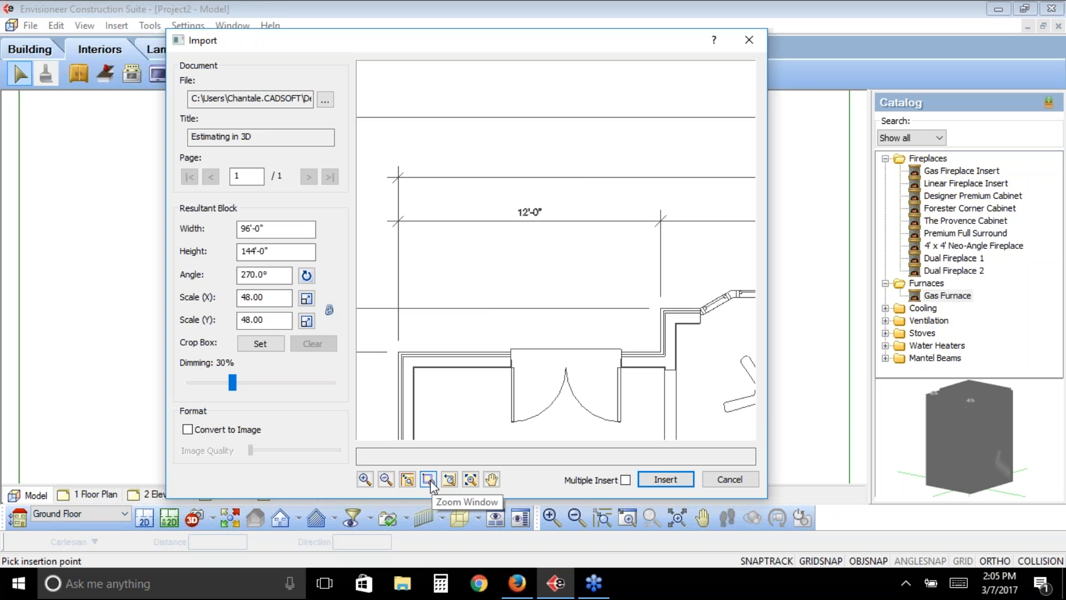
{"action": "left_click", "coordinate": [307, 299]}
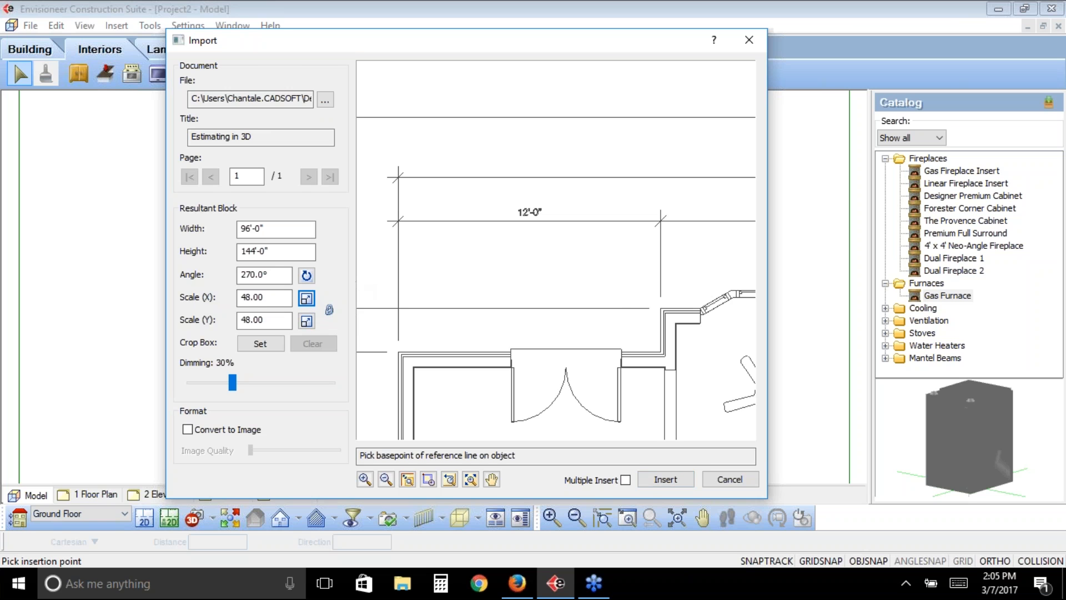
{"action": "left_click", "coordinate": [400, 222]}
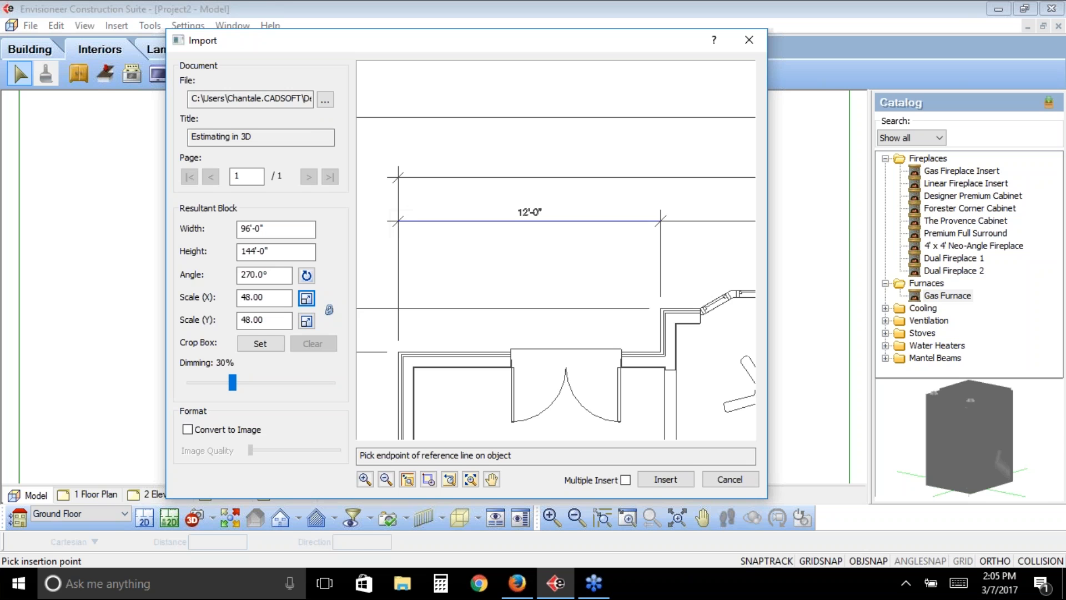
{"action": "left_click", "coordinate": [662, 221]}
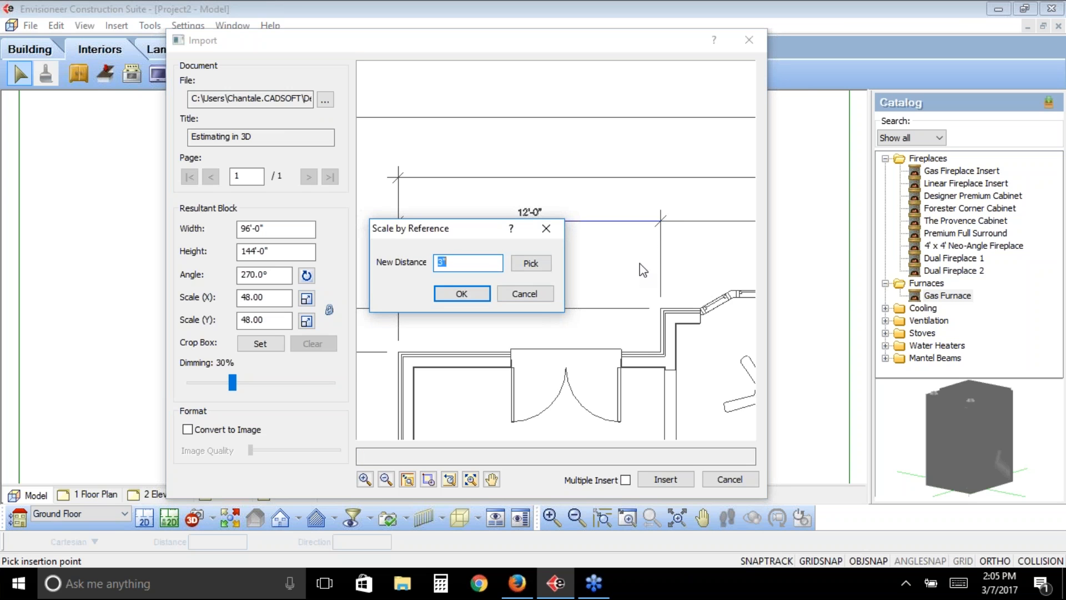
{"action": "type", "text": "12"}
{"action": "left_click", "coordinate": [475, 291]}
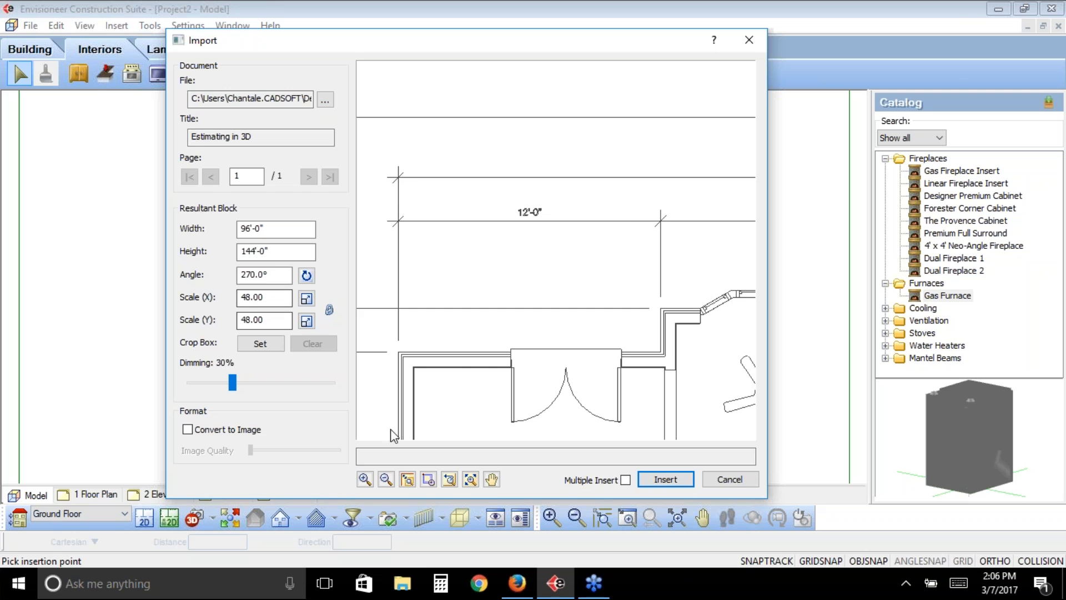
{"action": "left_click", "coordinate": [452, 482]}
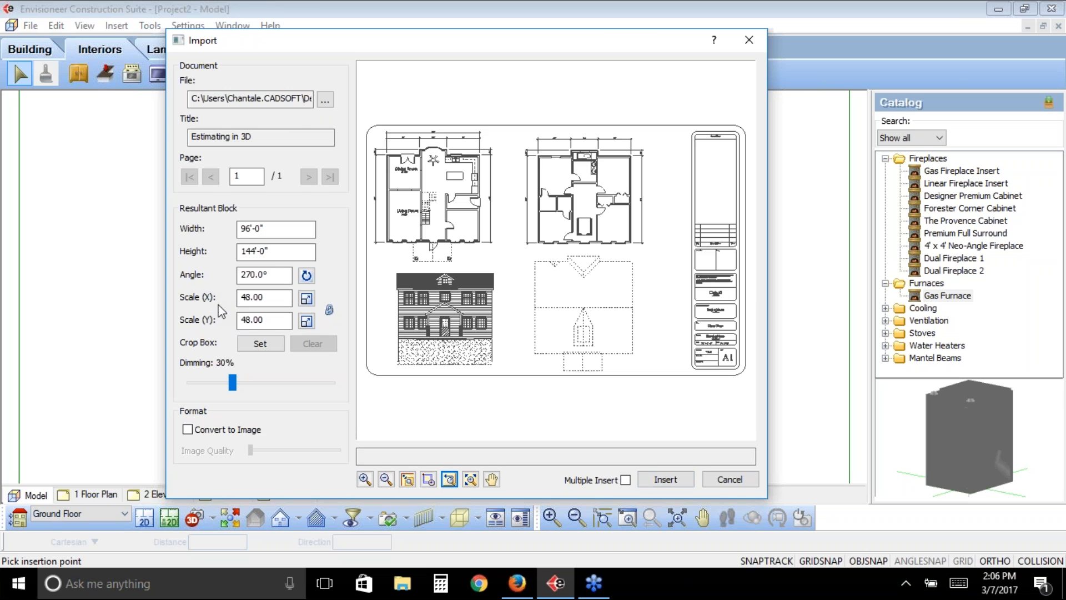
{"action": "left_click", "coordinate": [329, 308]}
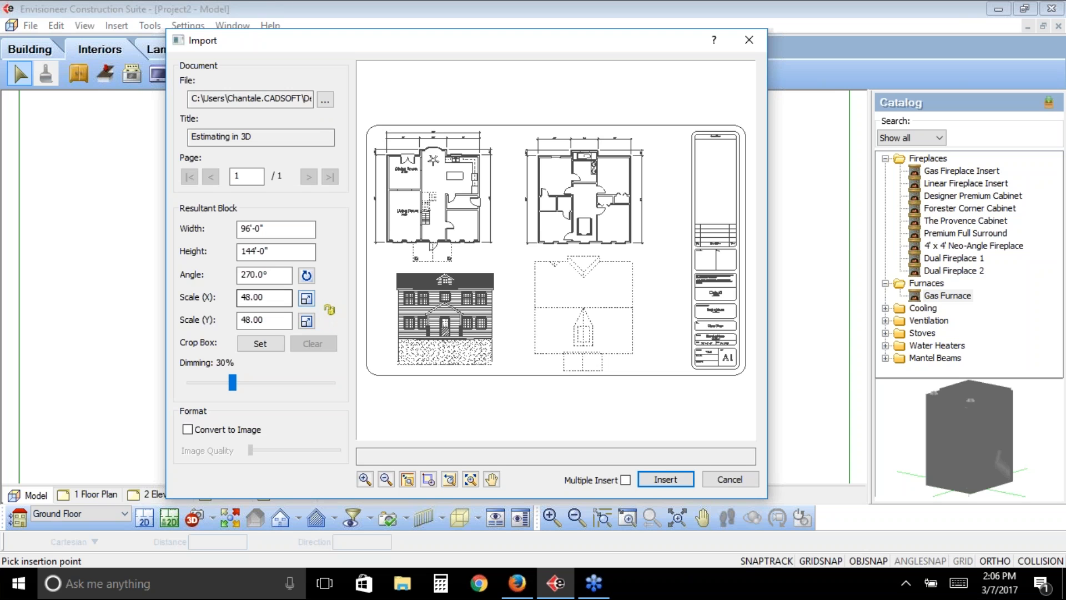
{"action": "left_click", "coordinate": [329, 311]}
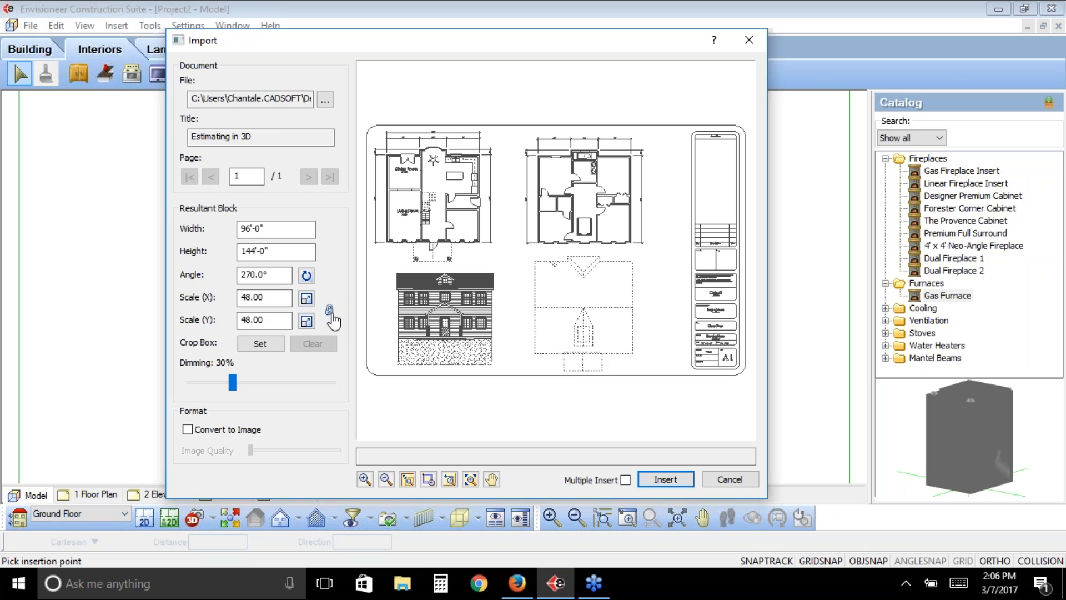
- Set a crop box around the ground floor plan with the dining and living rooms in the PDF preview
{"action": "left_click", "coordinate": [254, 345]}
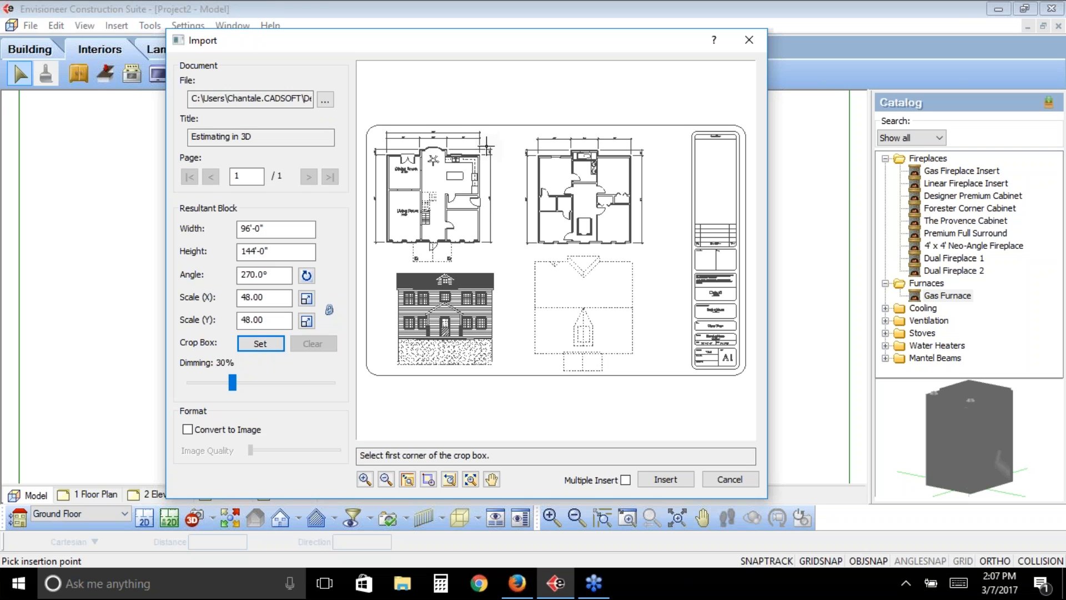
{"action": "left_click", "coordinate": [486, 145]}
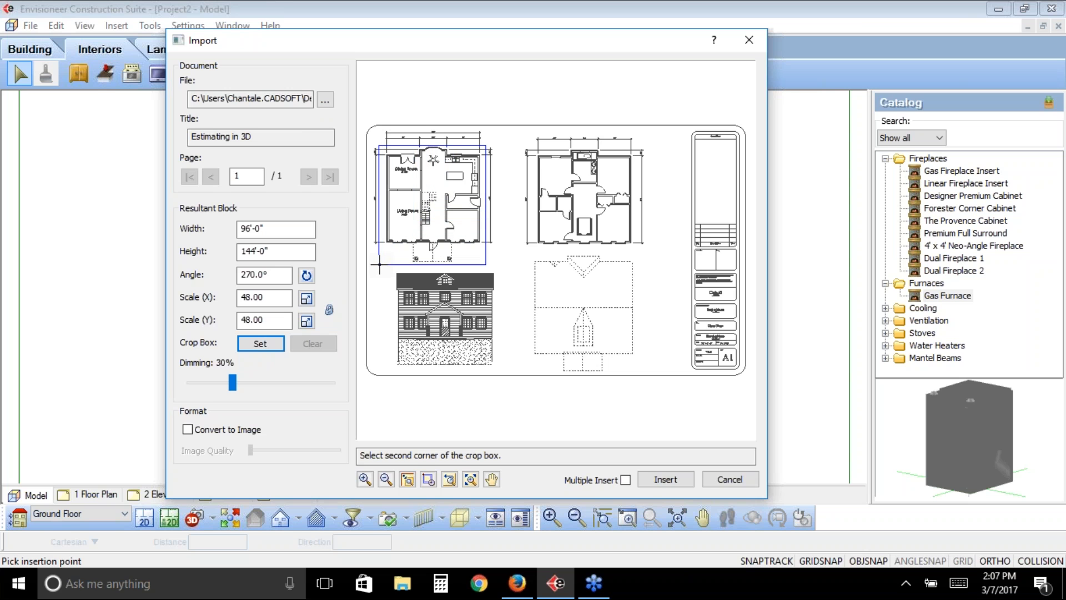
{"action": "left_click", "coordinate": [380, 266]}
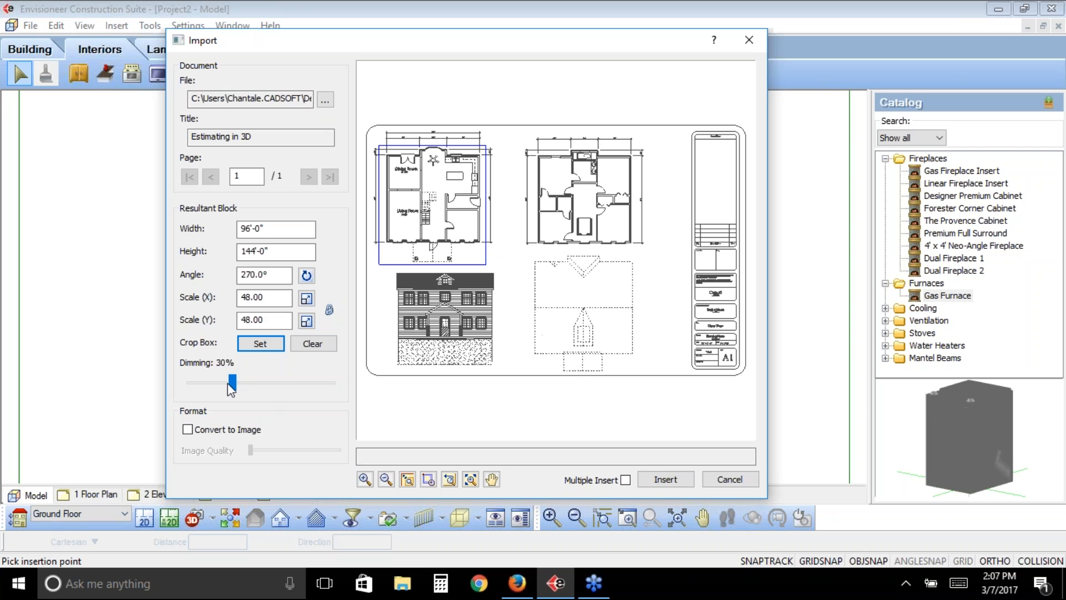
- Set the PDF's dimming to 68% and insert the cropped floor plan into the middle of the model
{"action": "left_click_drag", "start_coordinate": [233, 386], "coordinate": [267, 382]}
{"action": "left_click_drag", "start_coordinate": [268, 382], "coordinate": [278, 378]}
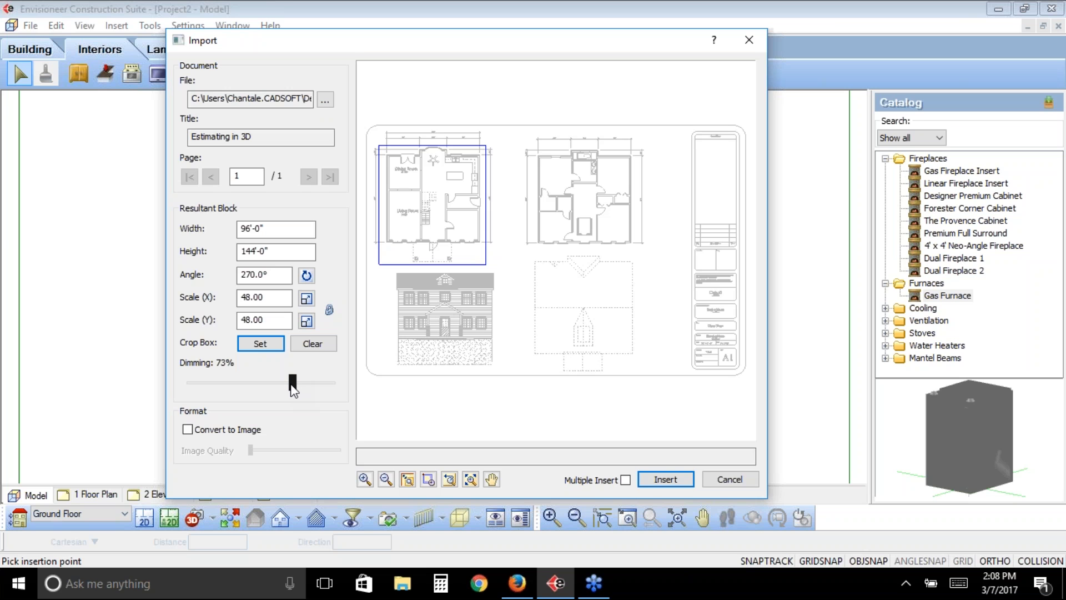
{"action": "left_click_drag", "start_coordinate": [291, 385], "coordinate": [281, 383]}
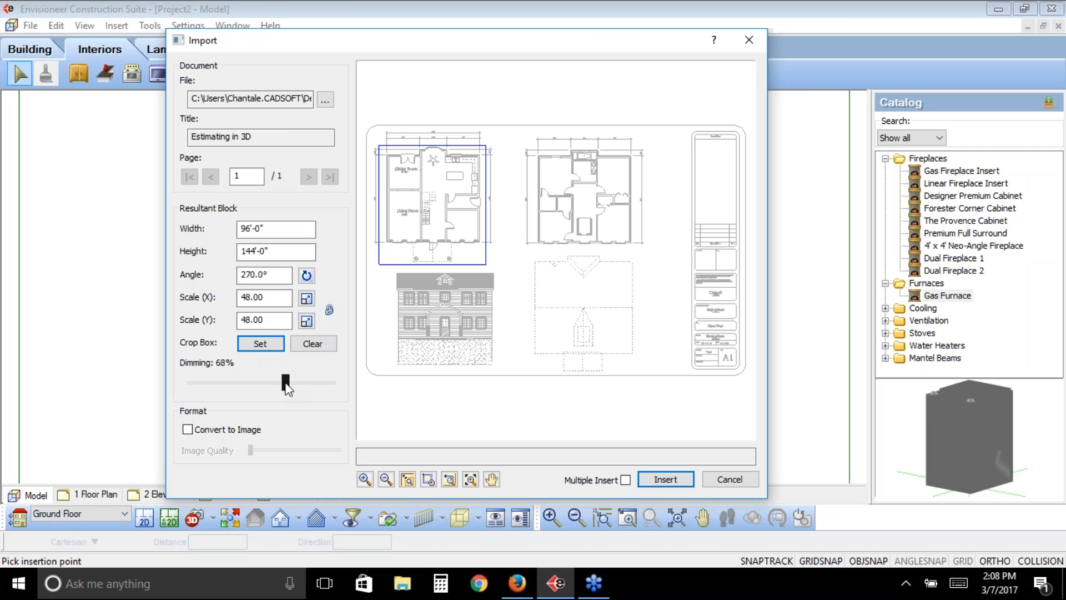
{"action": "left_click", "coordinate": [666, 479]}
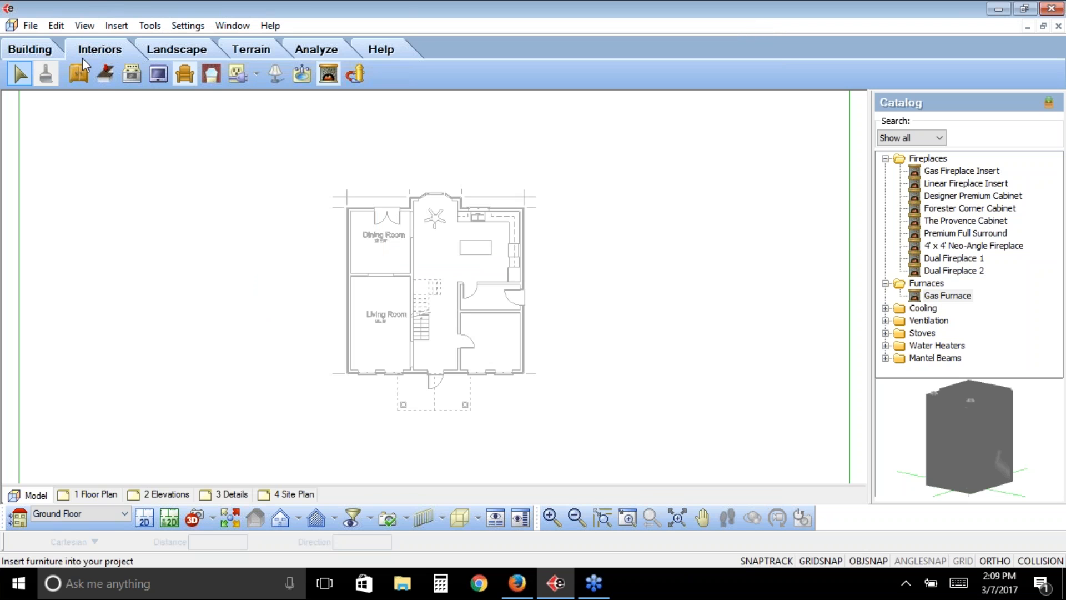
- Trace a 35'-0" by 32'-6" rectangle over the plan's exterior with 2 x 6 Wood Siding walls by baseline, outer face of veneer, 0" offset
{"action": "left_click", "coordinate": [30, 49]}
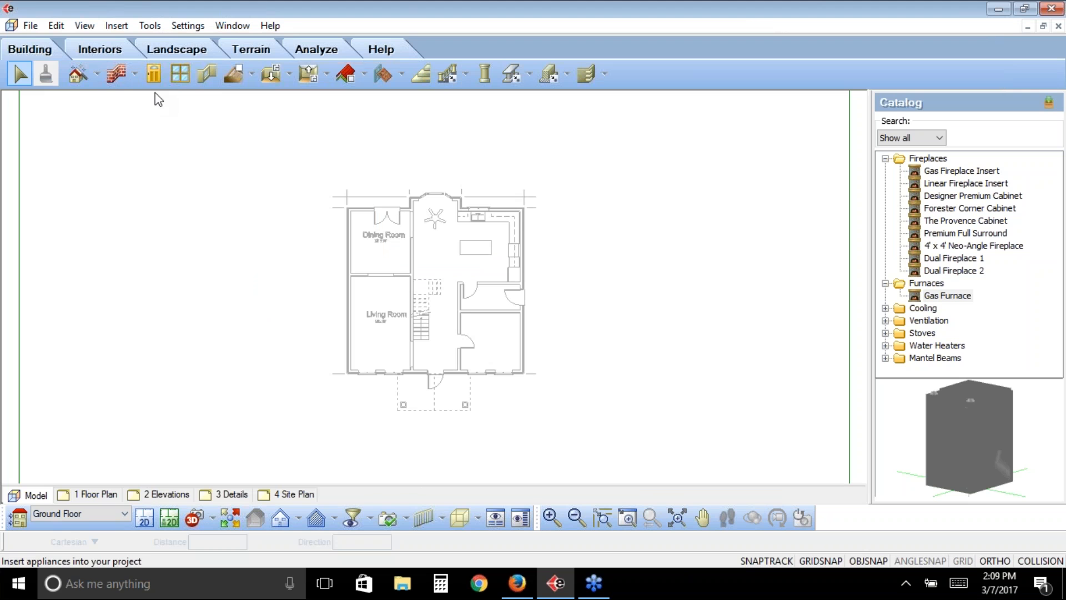
{"action": "left_click", "coordinate": [134, 75]}
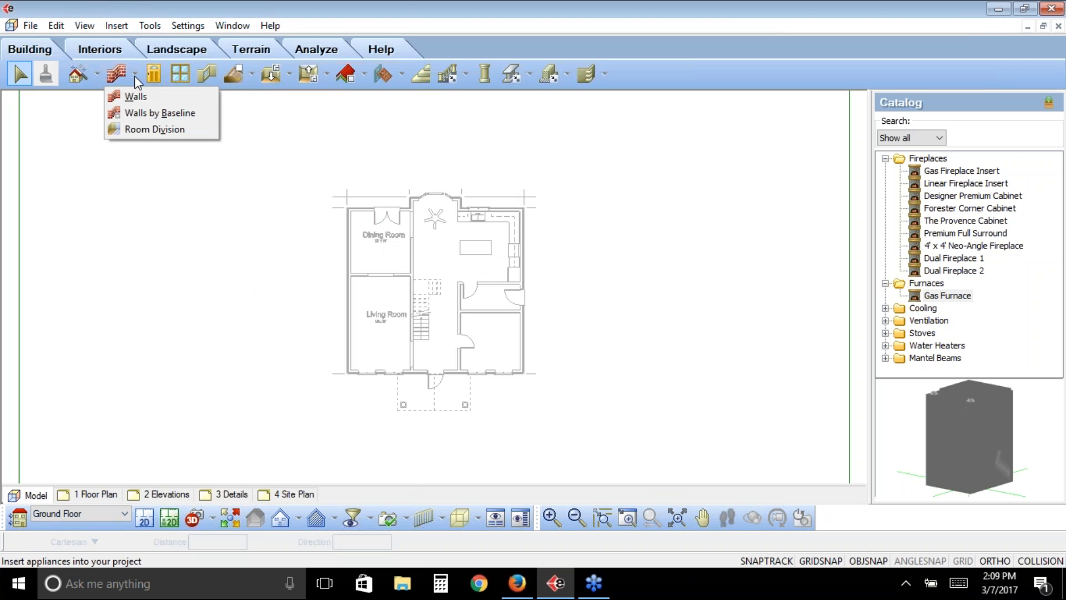
{"action": "left_click", "coordinate": [142, 112]}
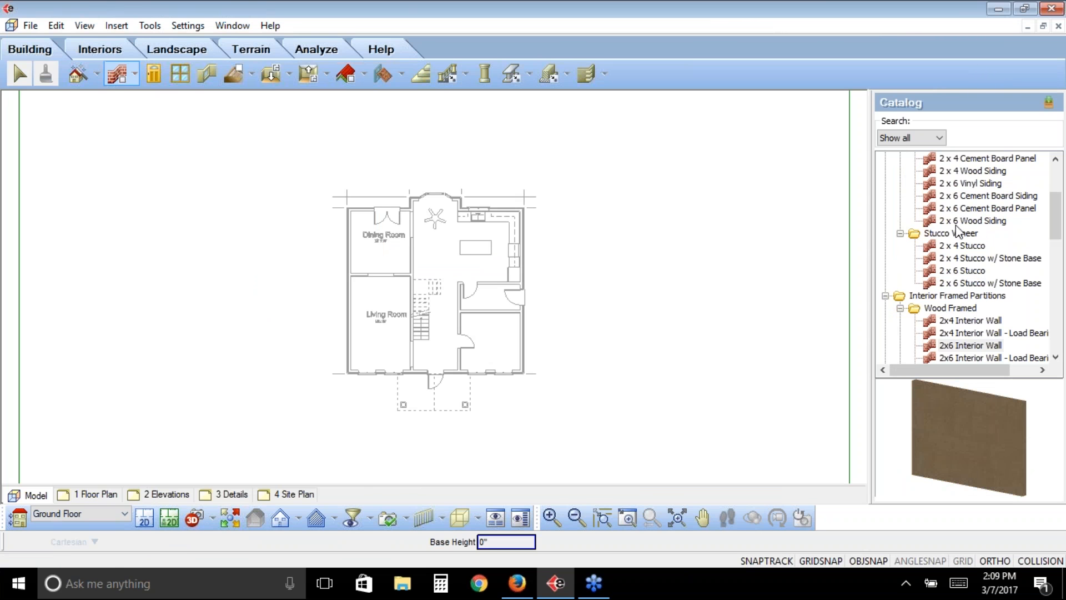
{"action": "left_click", "coordinate": [956, 222]}
{"action": "left_click", "coordinate": [348, 372]}
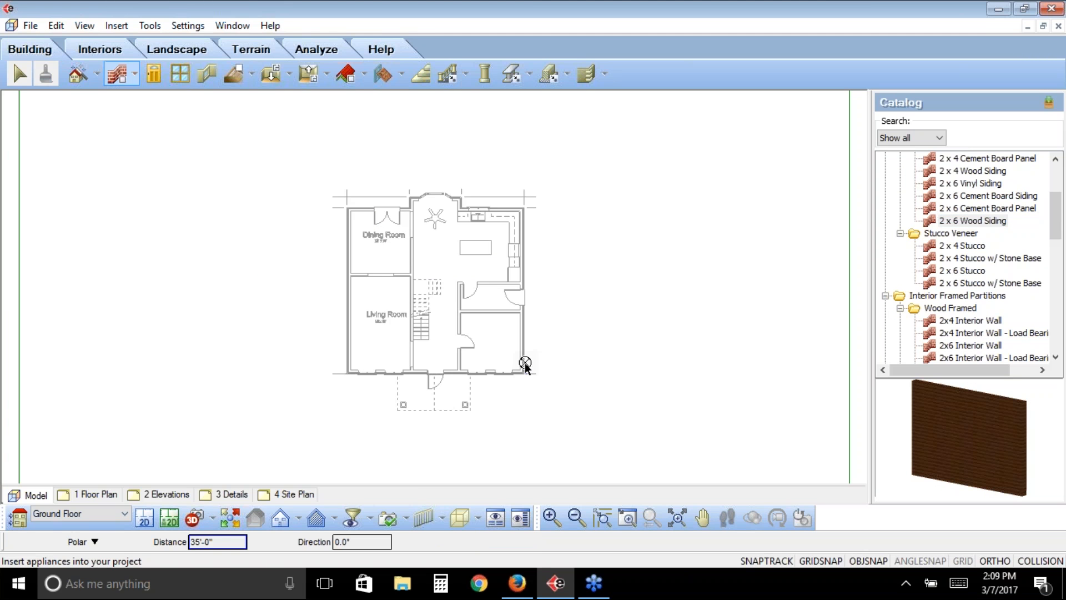
{"action": "left_click", "coordinate": [387, 207]}
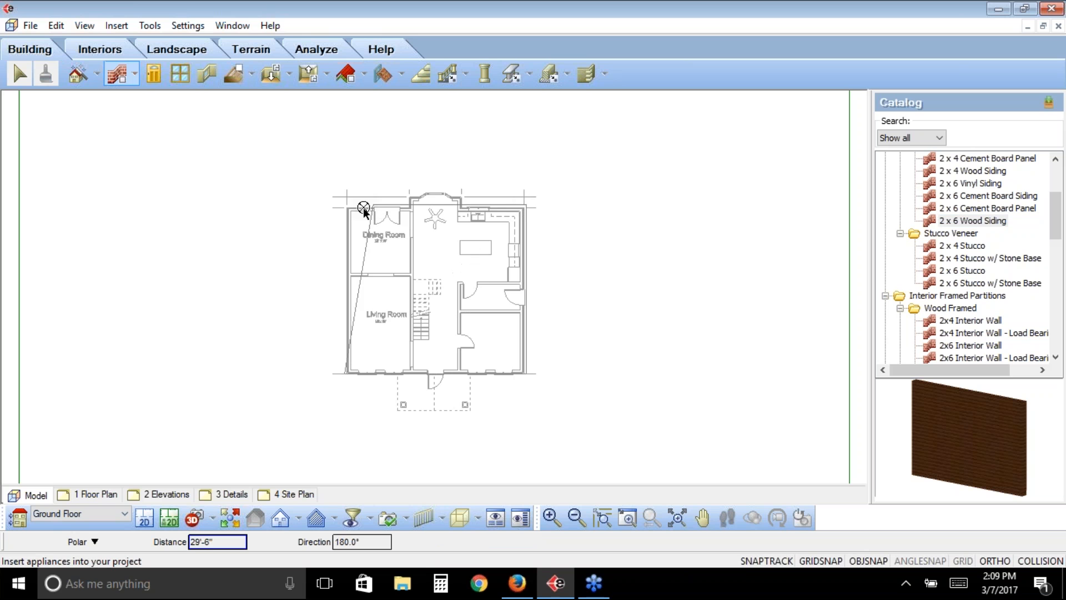
{"action": "left_click", "coordinate": [347, 373]}
{"action": "right_click", "coordinate": [345, 375]}
{"action": "left_click", "coordinate": [383, 383]}
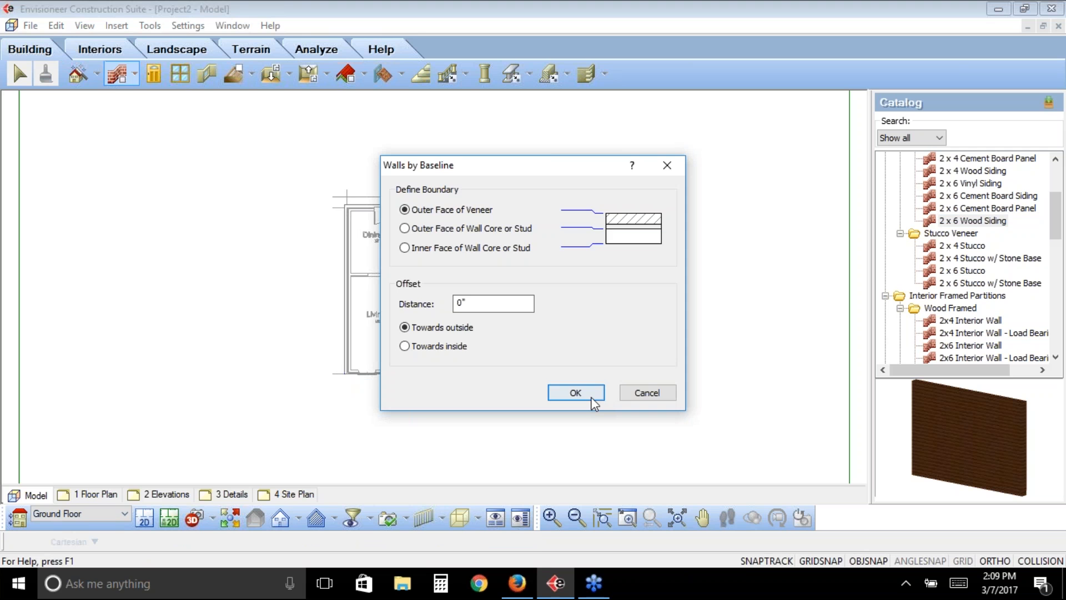
{"action": "left_click", "coordinate": [592, 398]}
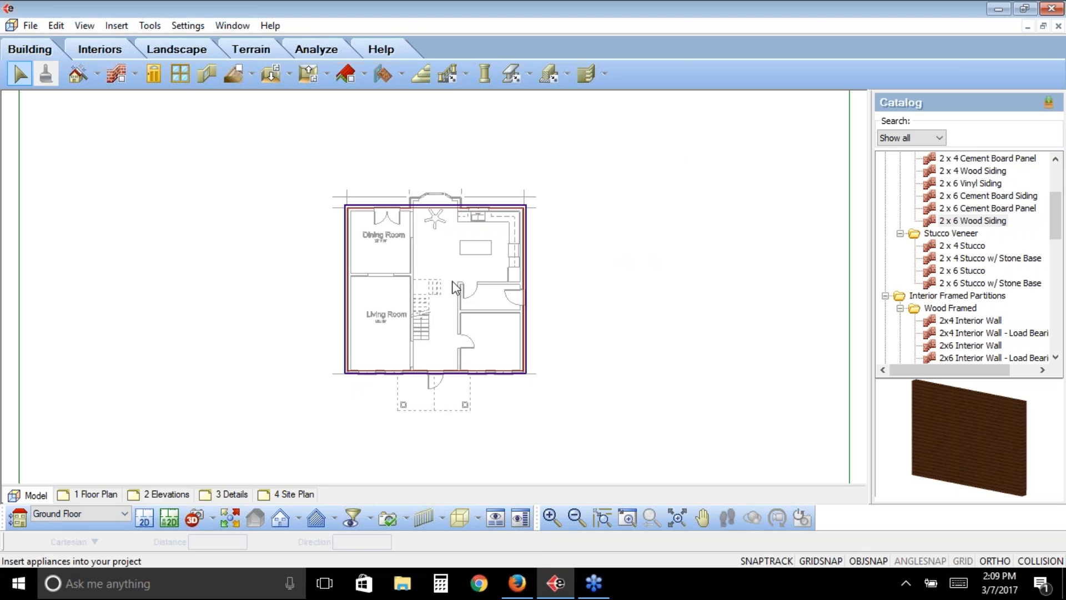
- Hide the Imported Drafting notation with the view filter so only the model's own elements display
{"action": "left_click", "coordinate": [354, 520]}
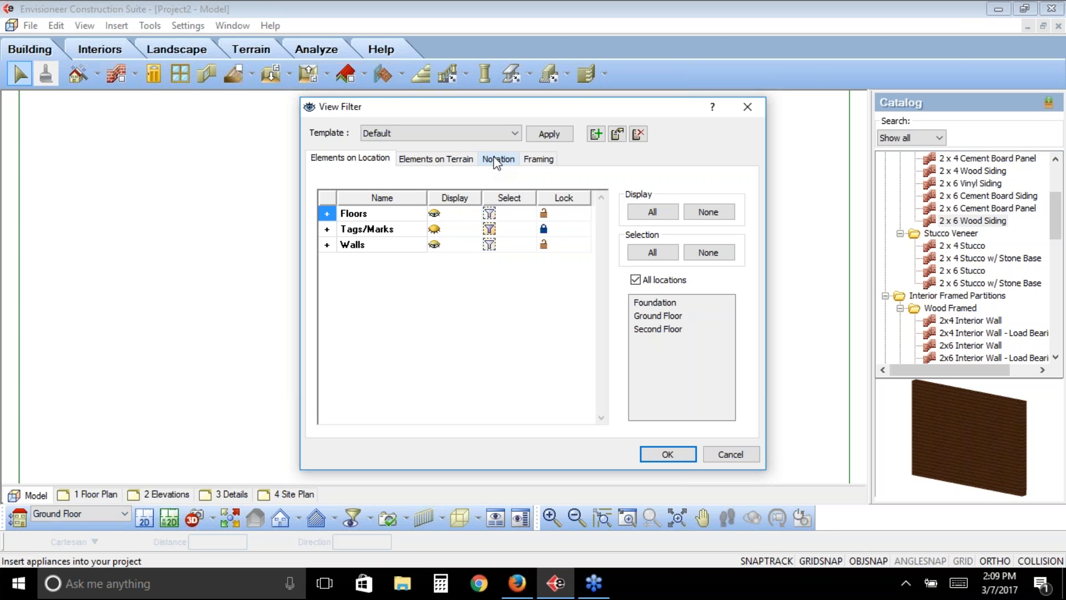
{"action": "left_click", "coordinate": [497, 159]}
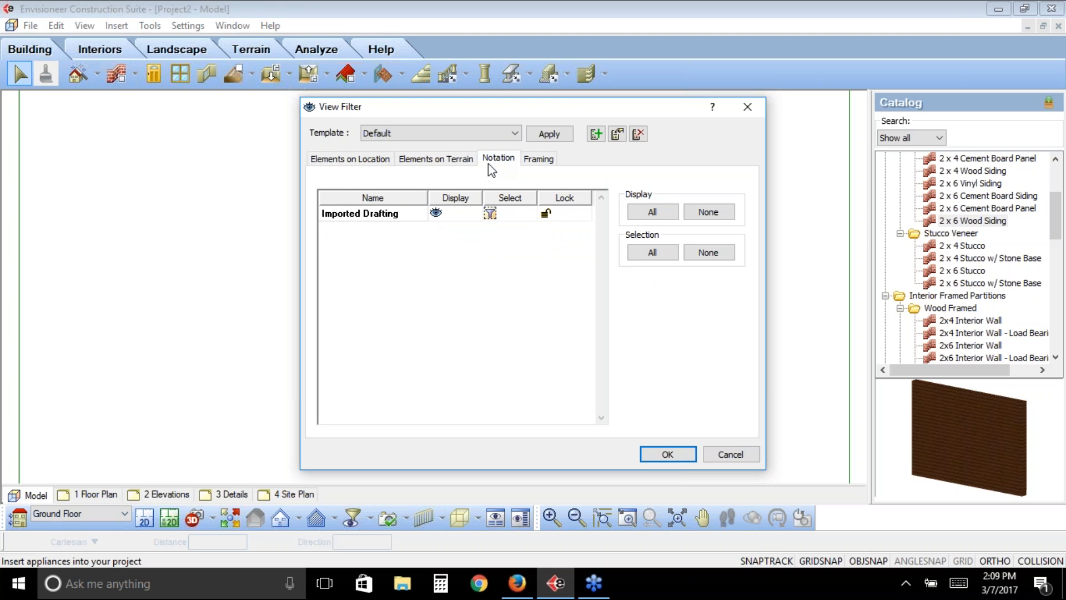
{"action": "left_click", "coordinate": [435, 214]}
{"action": "left_click", "coordinate": [666, 454]}
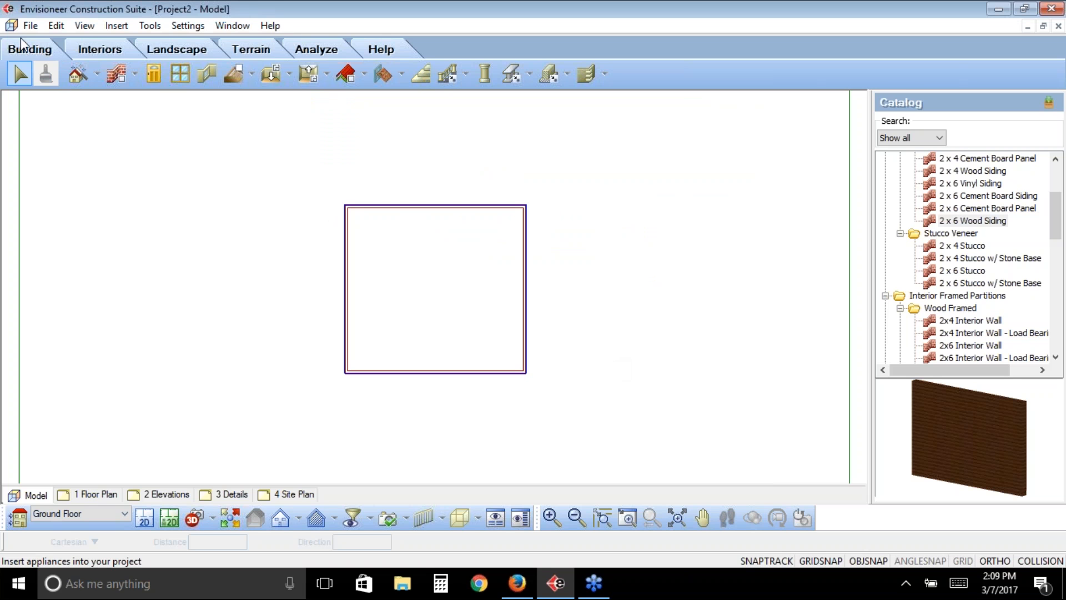
- Start a new photo board object with the Photo Board Wizard and name it Charlie
{"action": "left_click", "coordinate": [30, 26]}
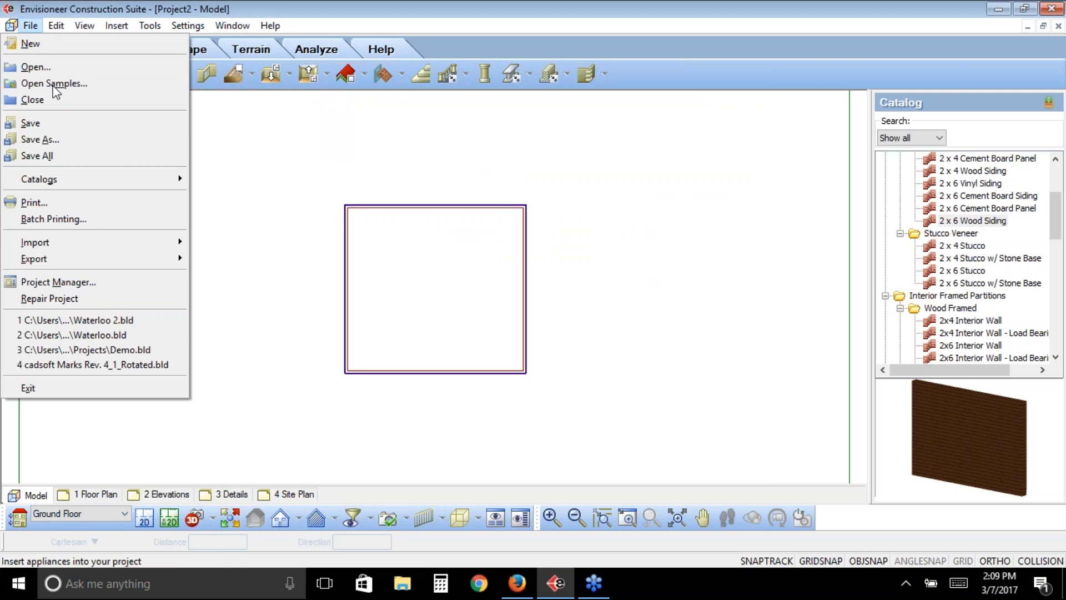
{"action": "mouse_move", "coordinate": [99, 242]}
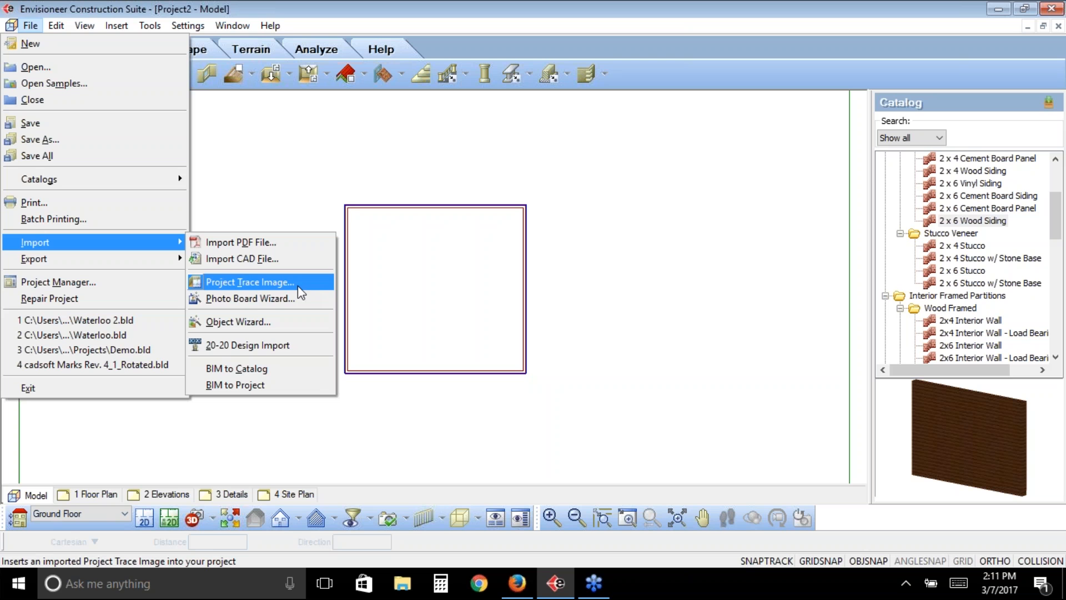
{"action": "left_click", "coordinate": [261, 300]}
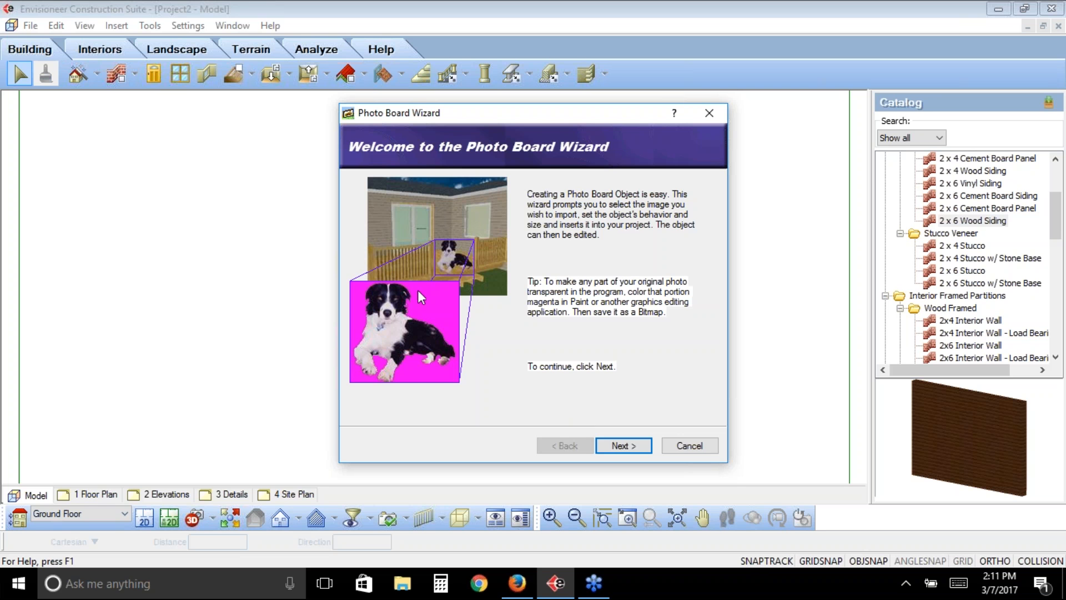
{"action": "left_click", "coordinate": [624, 446]}
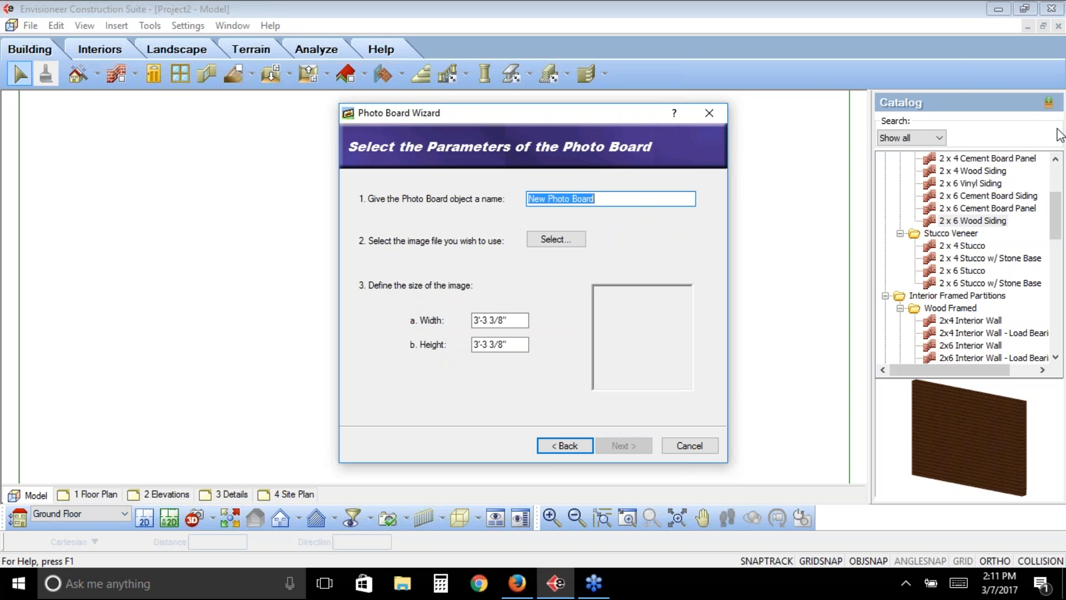
{"action": "type", "text": "Ch"}
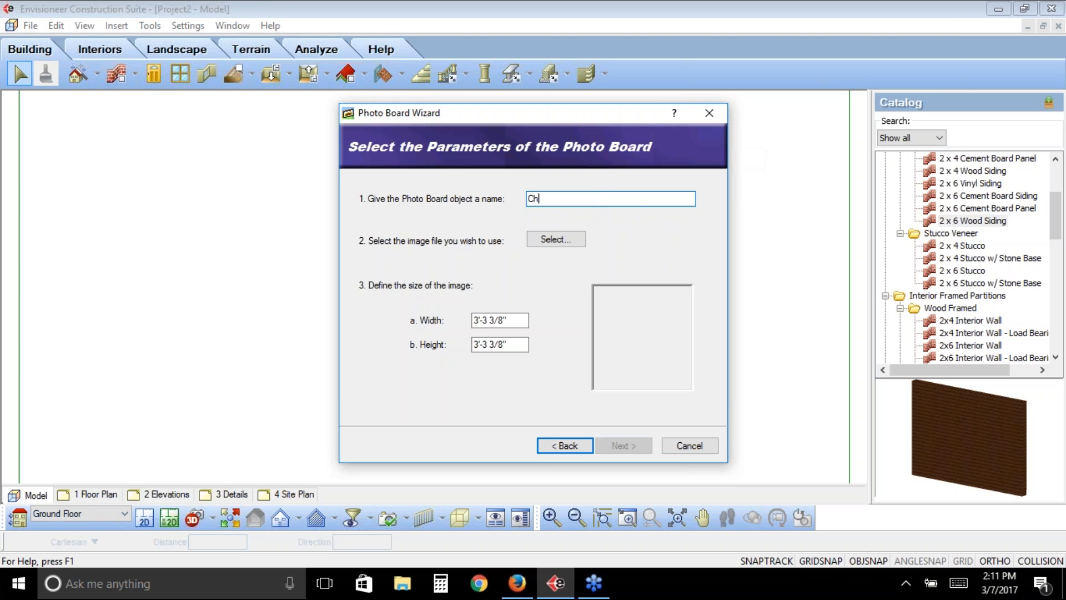
{"action": "type", "text": "arlie"}
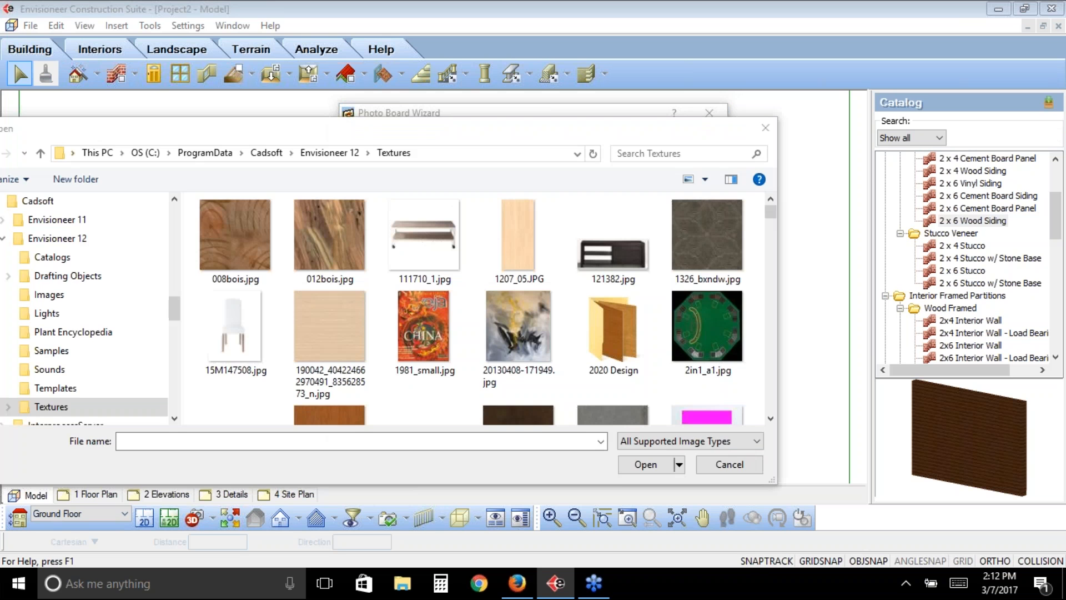
- Use Charlie.BMP from the Textures folder as the photo board's image, at 3'-3 3/8" width and height
{"action": "left_click", "coordinate": [750, 441]}
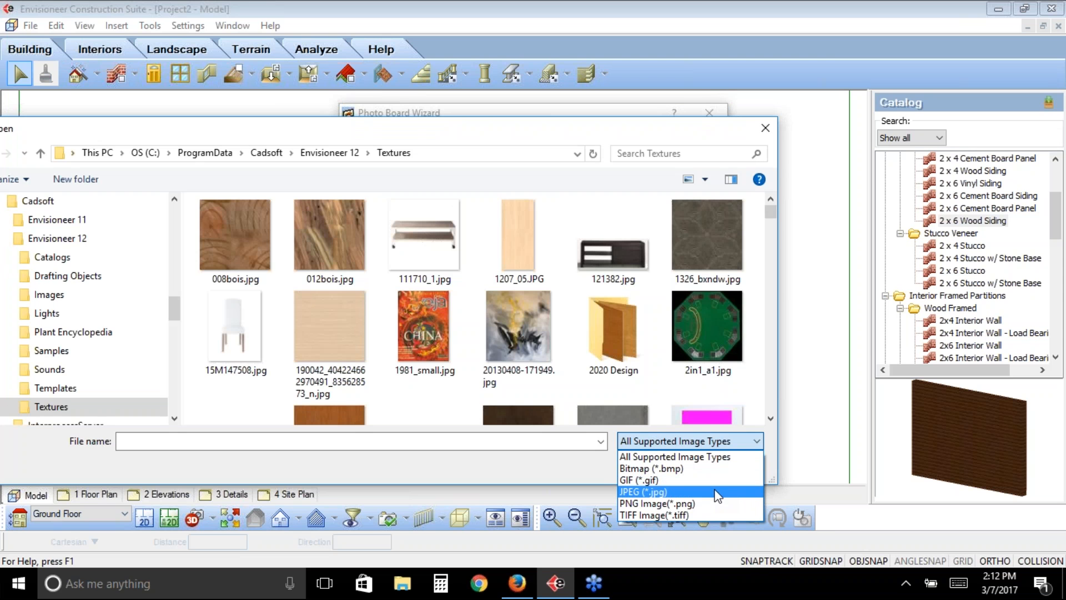
{"action": "left_click", "coordinate": [773, 208]}
{"action": "left_click", "coordinate": [751, 443]}
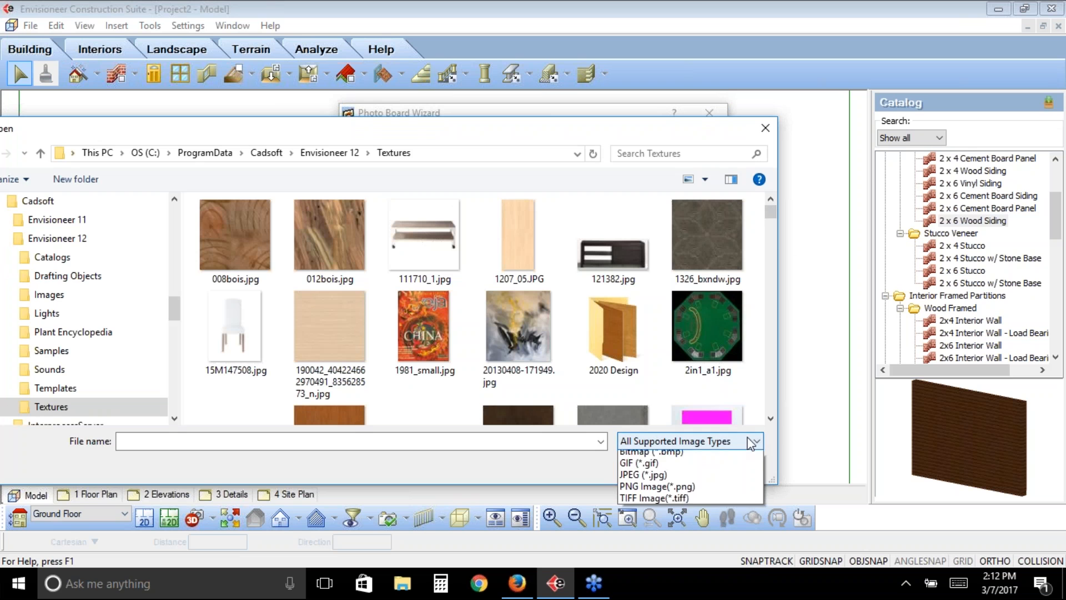
{"action": "left_click", "coordinate": [770, 218]}
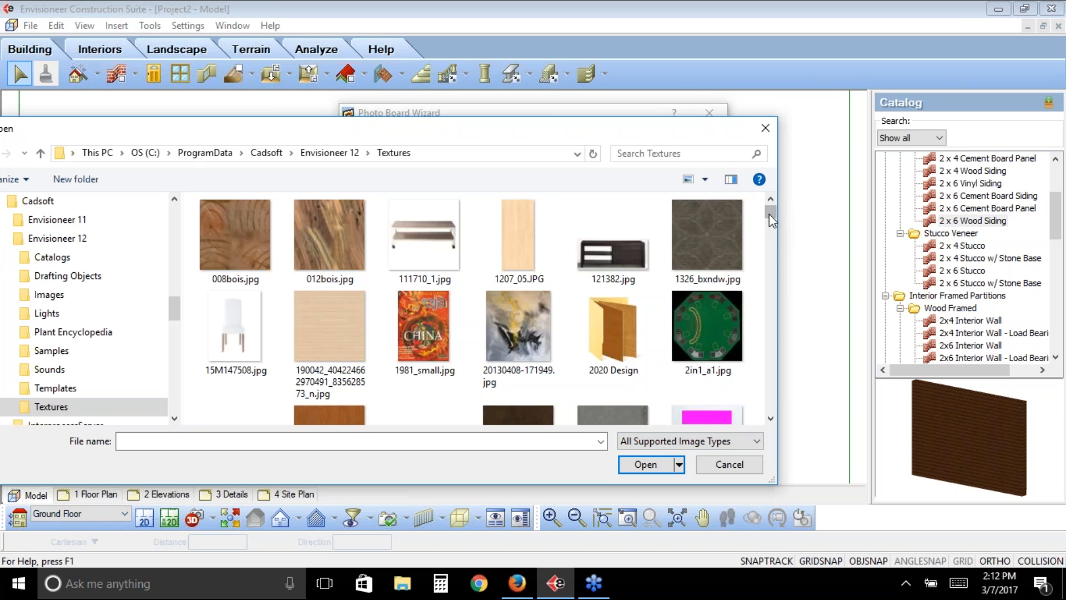
{"action": "left_click_drag", "start_coordinate": [770, 214], "coordinate": [766, 272]}
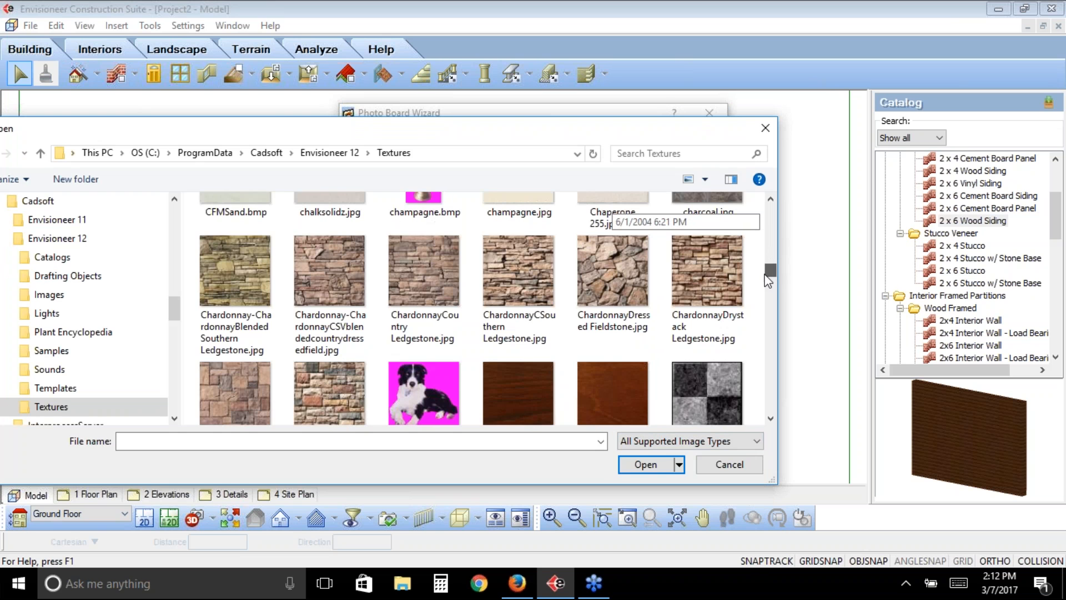
{"action": "left_click", "coordinate": [445, 382]}
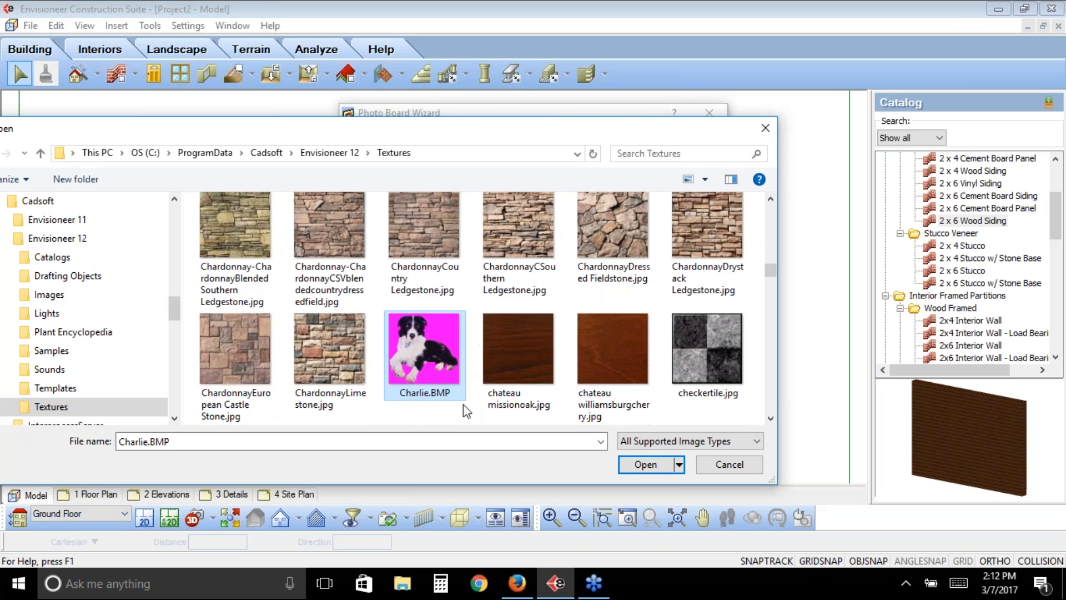
{"action": "left_click", "coordinate": [668, 465]}
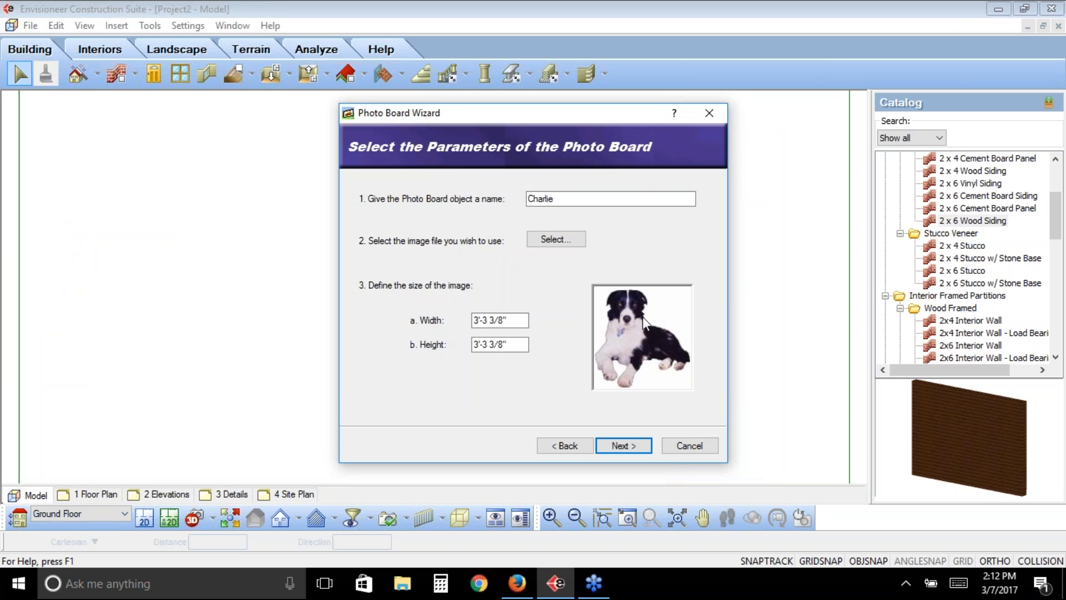
{"action": "left_click", "coordinate": [519, 344]}
{"action": "left_click", "coordinate": [623, 446]}
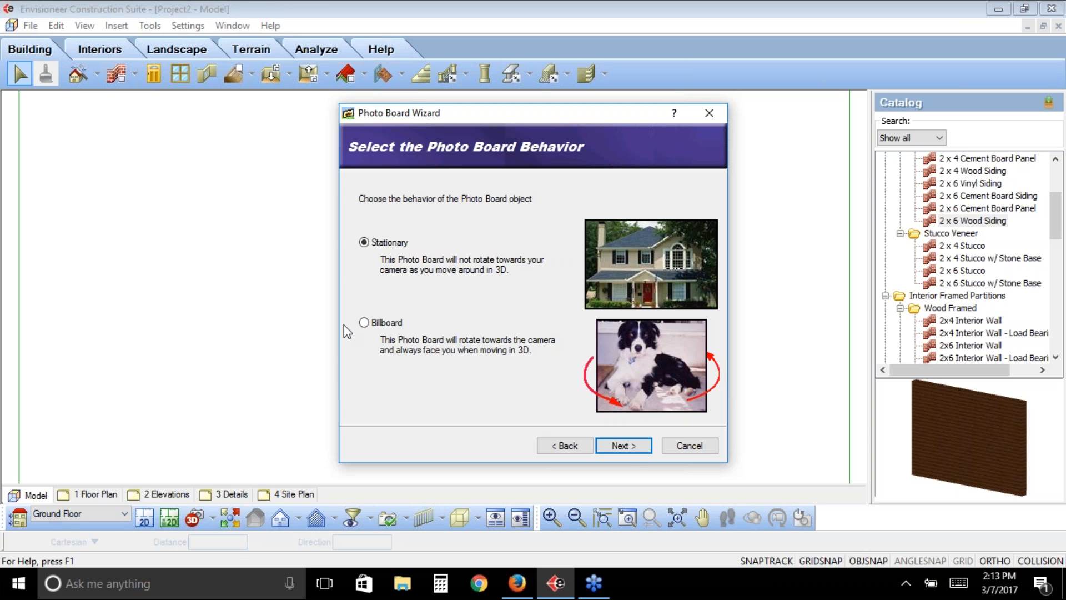
- Give the photo board Billboard behavior and insert it just outside the house's lower wall in plan, at 0" base height
{"action": "left_click", "coordinate": [364, 323]}
{"action": "left_click", "coordinate": [364, 324]}
{"action": "left_click", "coordinate": [623, 446]}
{"action": "left_click", "coordinate": [623, 446]}
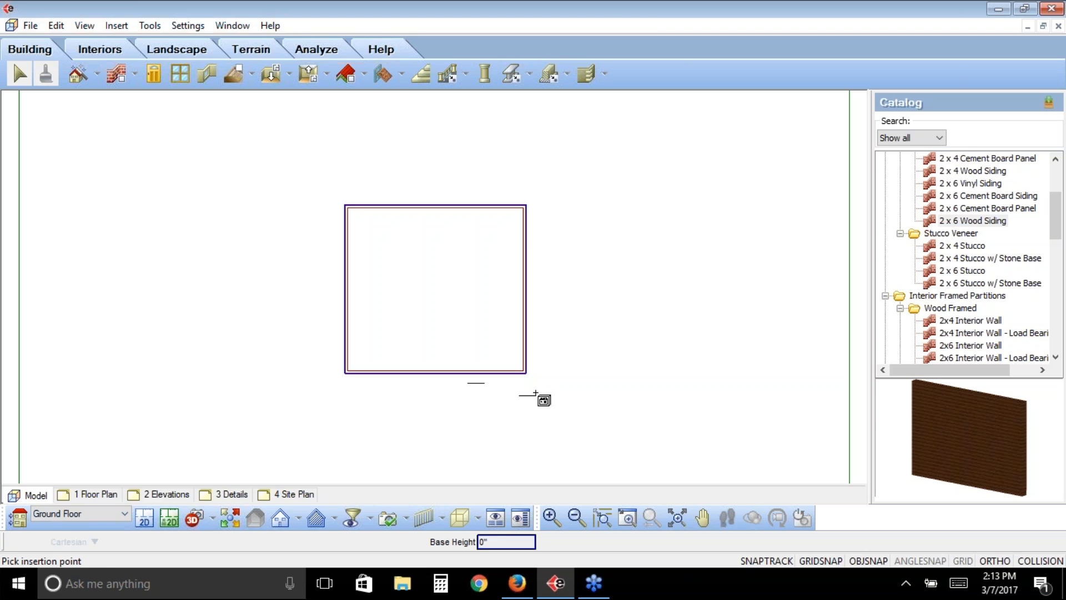
{"action": "right_click", "coordinate": [542, 365]}
{"action": "left_click", "coordinate": [581, 373]}
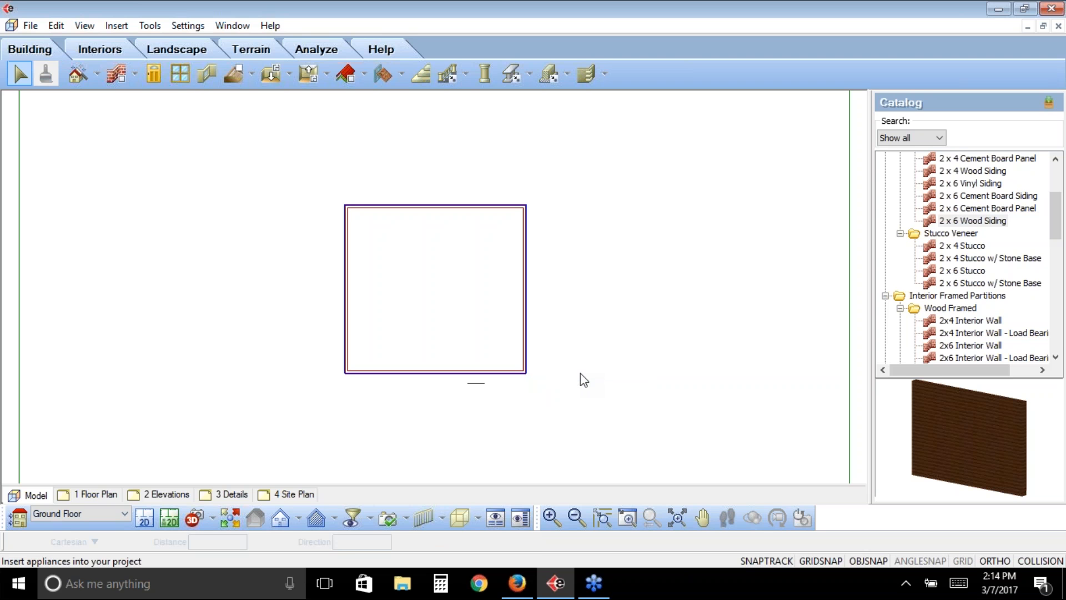
- Examine how the dog photo board faces the camera in 3D, from several angles and close up, and return to the 2D plan
{"action": "left_click", "coordinate": [231, 520]}
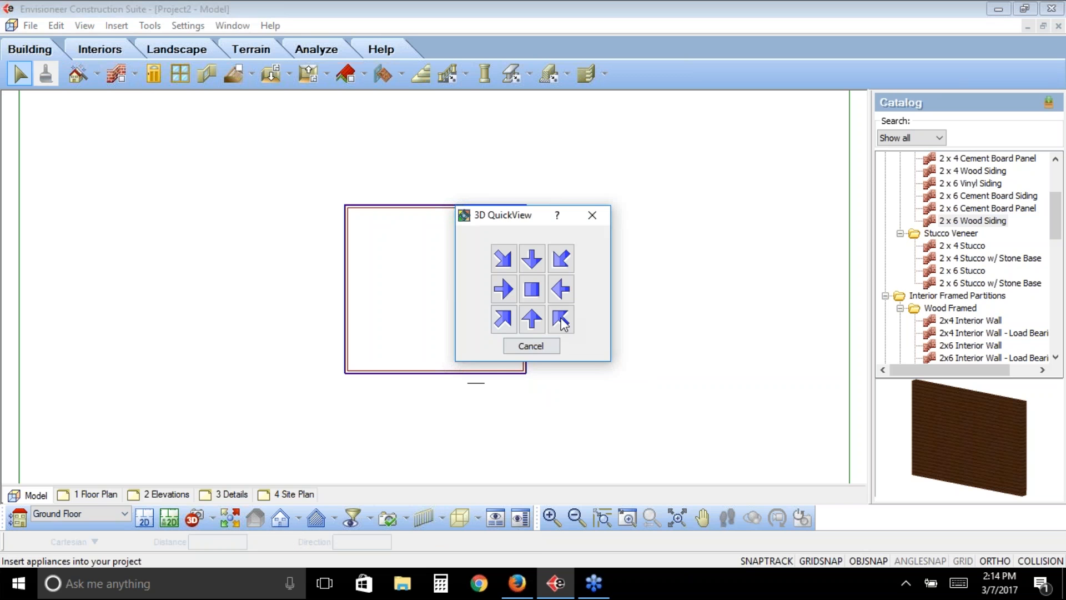
{"action": "left_click", "coordinate": [561, 320]}
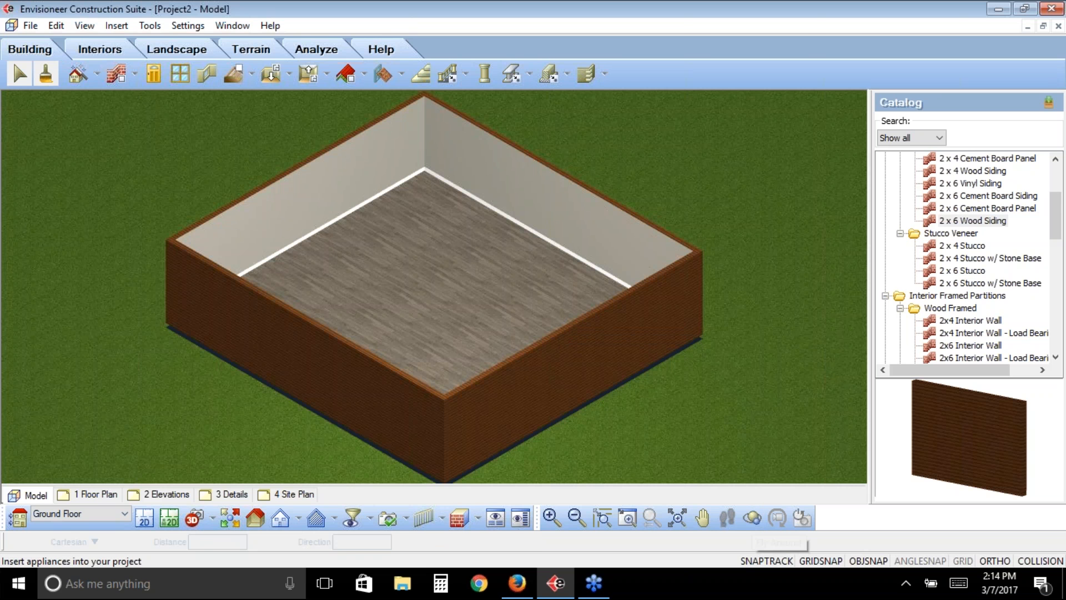
{"action": "left_click_drag", "start_coordinate": [633, 383], "coordinate": [423, 384]}
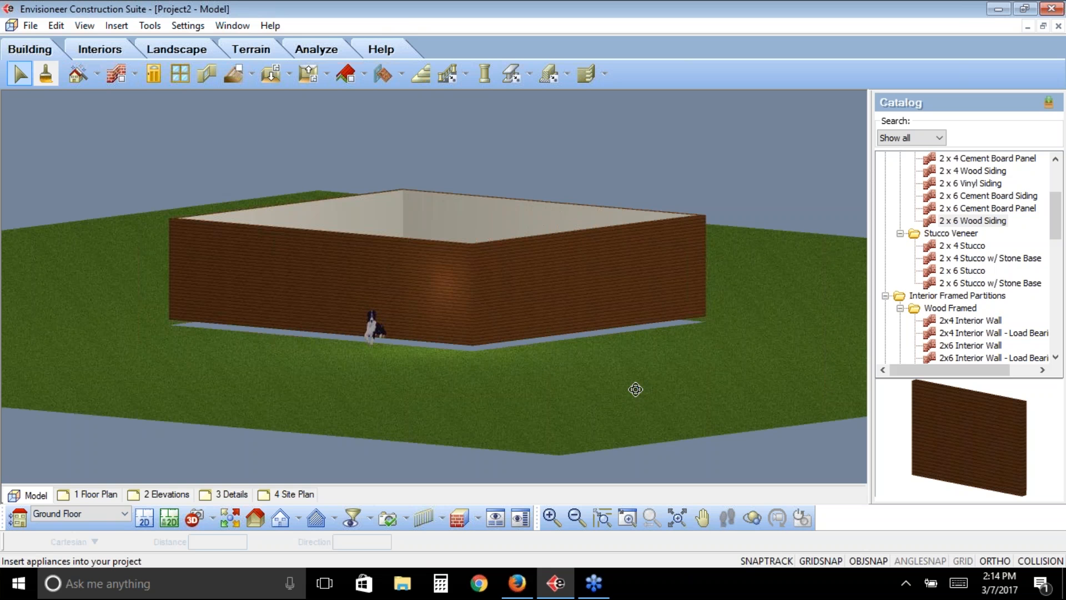
{"action": "middle_click_drag", "start_coordinate": [636, 390], "coordinate": [585, 395]}
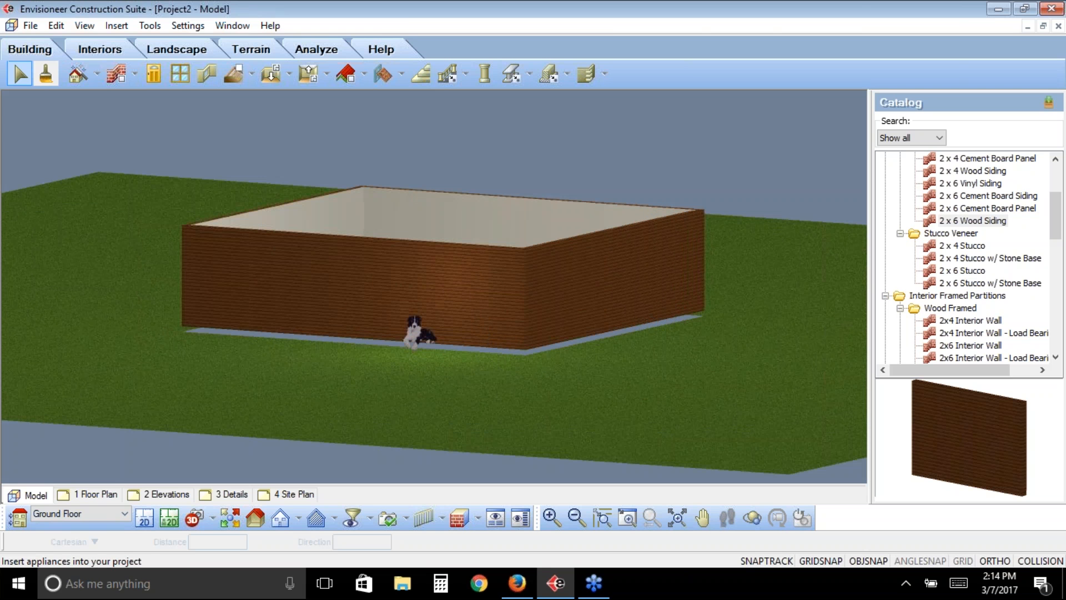
{"action": "left_click", "coordinate": [627, 518]}
{"action": "left_click_drag", "start_coordinate": [512, 303], "coordinate": [364, 376]}
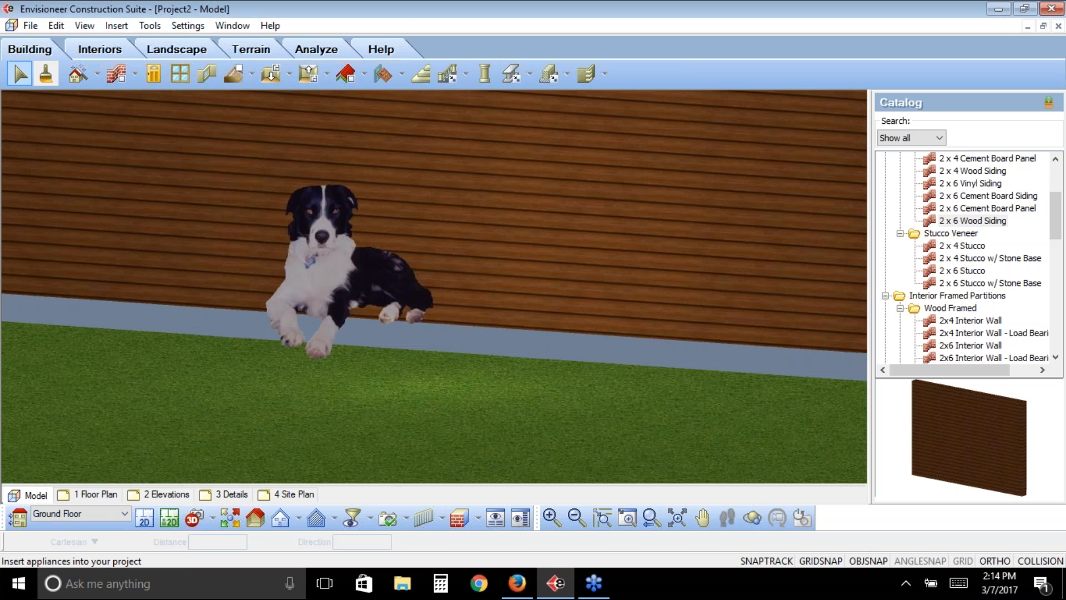
{"action": "left_click", "coordinate": [750, 521]}
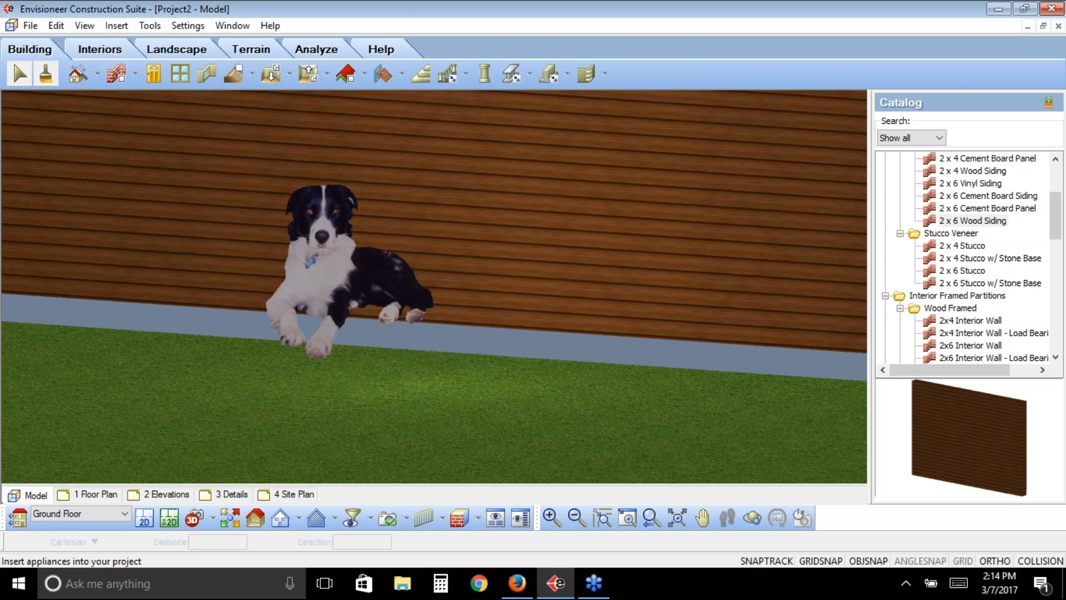
{"action": "left_click_drag", "start_coordinate": [671, 361], "coordinate": [389, 371]}
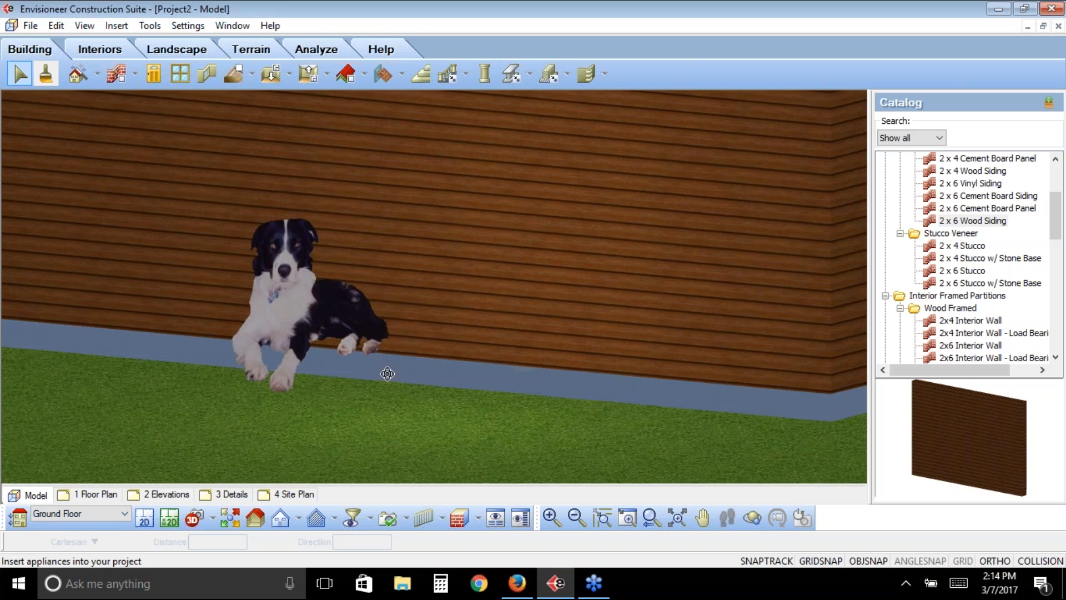
{"action": "right_click", "coordinate": [396, 380]}
{"action": "left_click", "coordinate": [438, 377]}
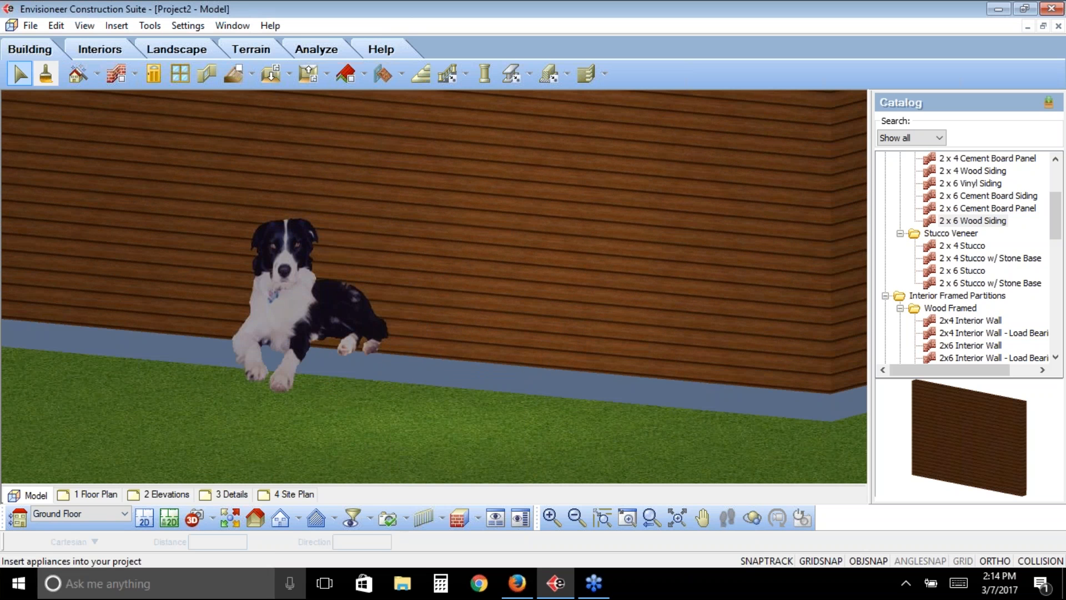
{"action": "left_click", "coordinate": [147, 522]}
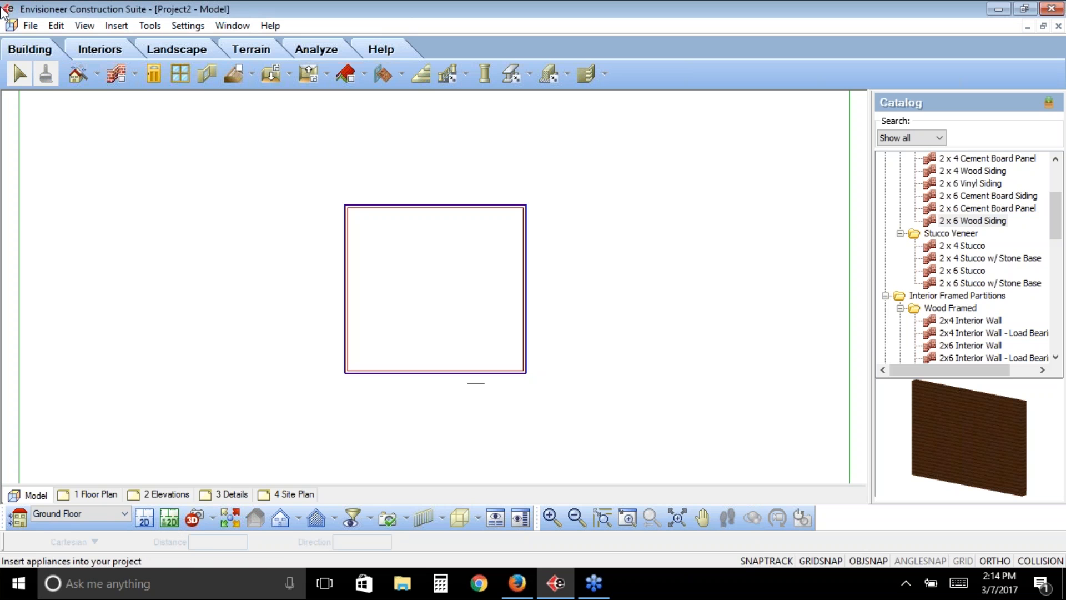
- Start an Object Wizard import for an Interior Furniture element named Table, inserted on location
{"action": "left_click", "coordinate": [31, 25]}
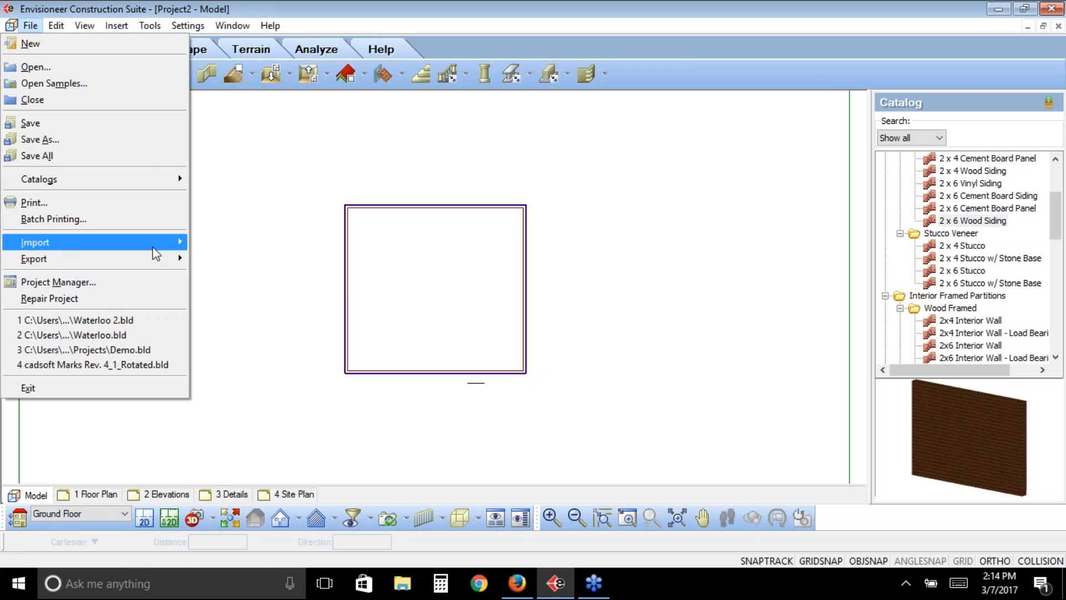
{"action": "mouse_move", "coordinate": [155, 251]}
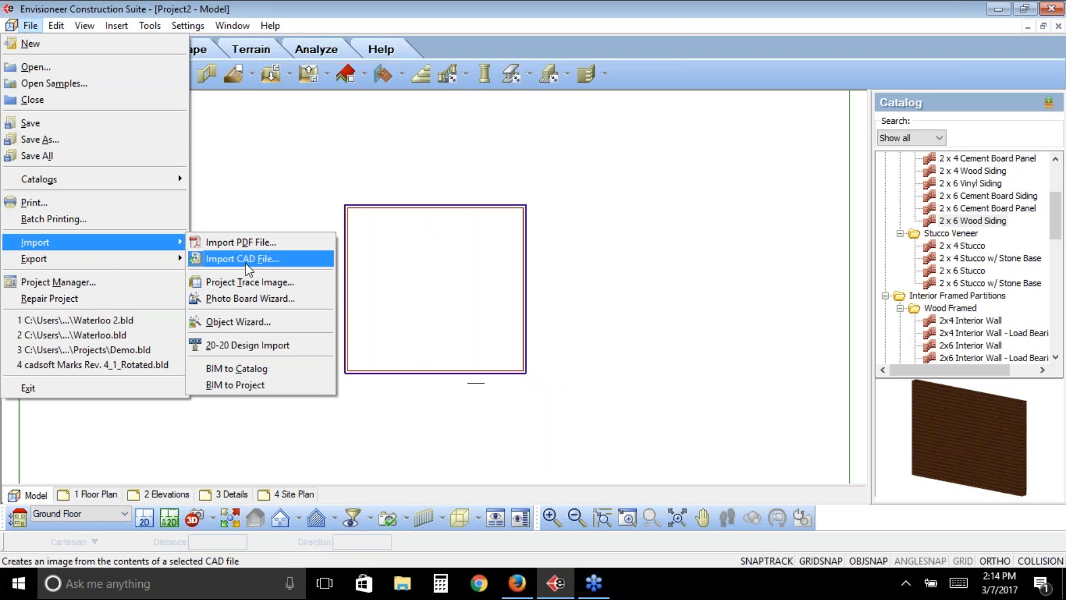
{"action": "left_click", "coordinate": [257, 324]}
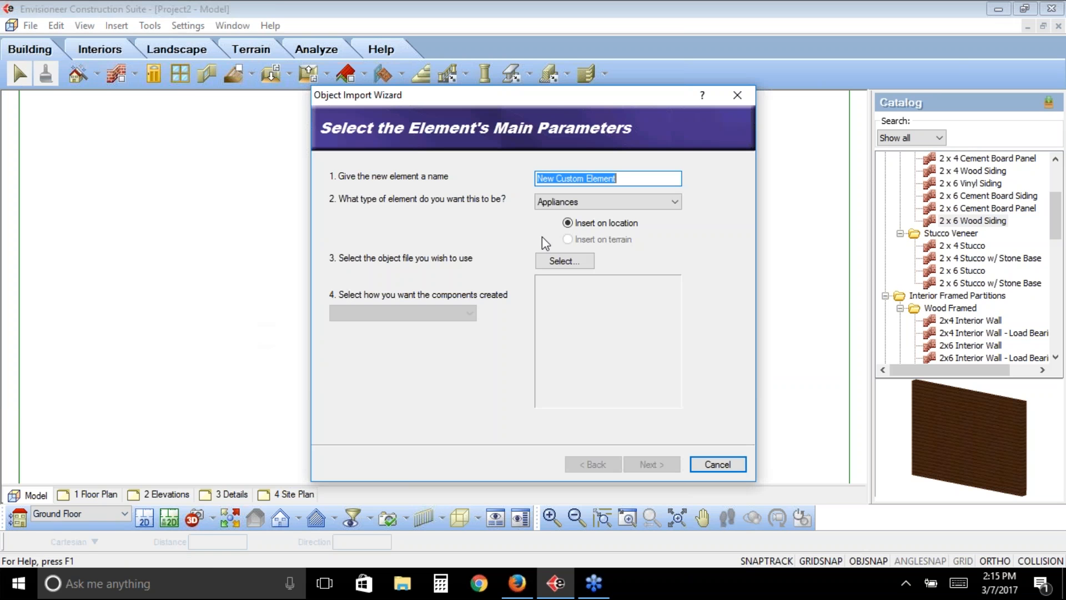
{"action": "left_click", "coordinate": [675, 202]}
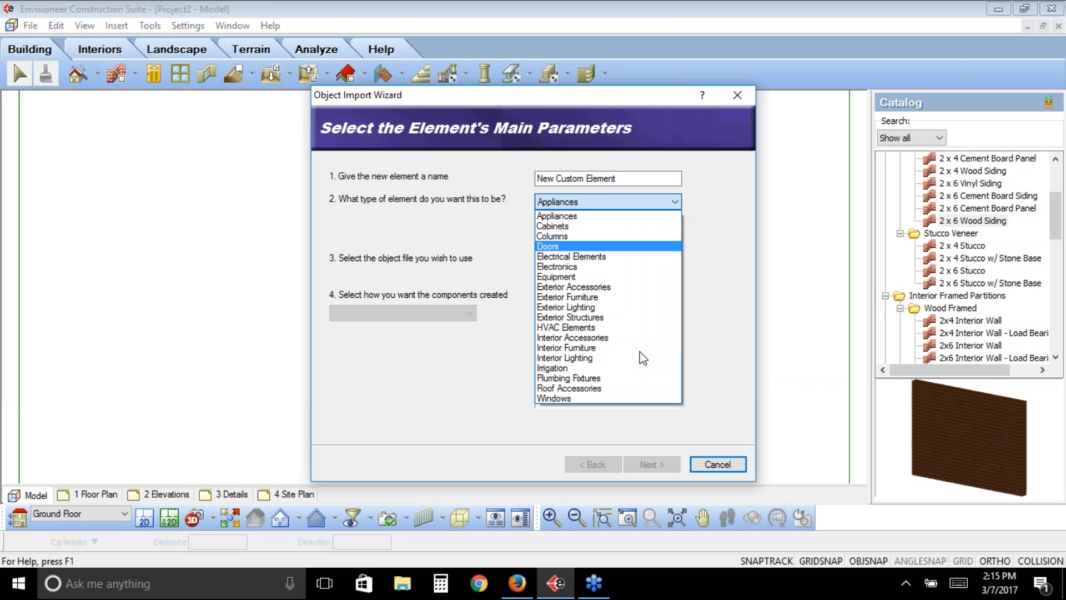
{"action": "left_click", "coordinate": [633, 345]}
{"action": "key", "text": "shift+Tab"}
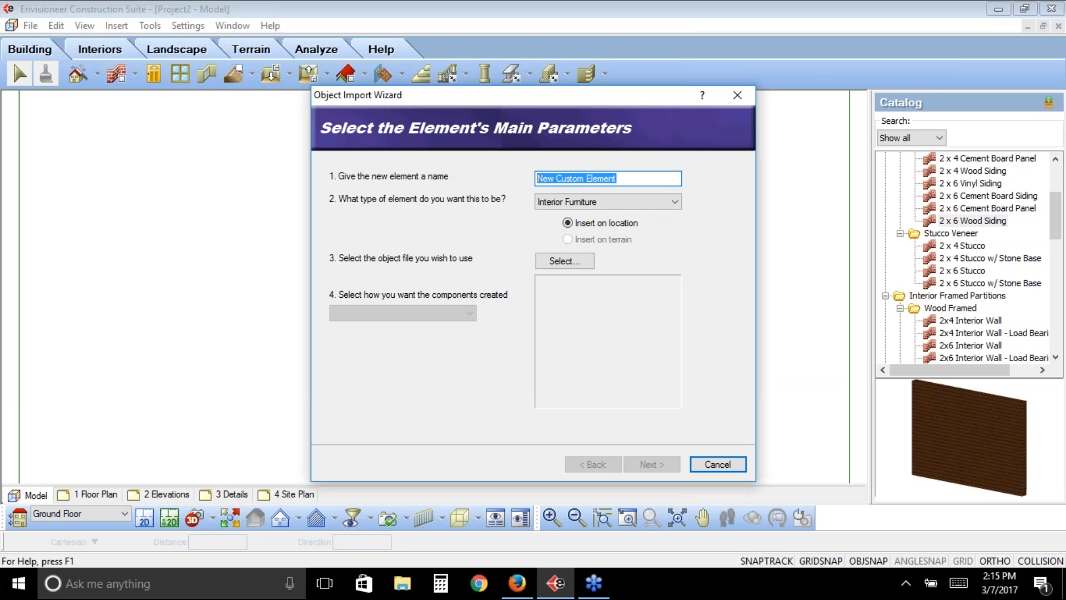
{"action": "type", "text": "Table"}
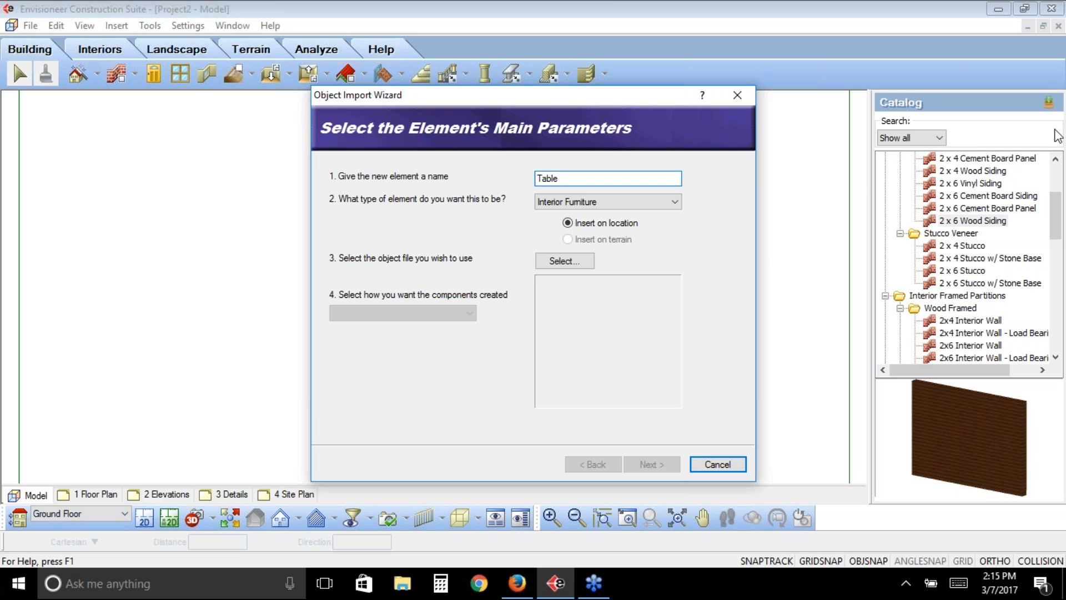
- Load Caster Coffee Table.skp from the Blocks for importing folder as the element's object file, with components created by materials
{"action": "left_click", "coordinate": [565, 261]}
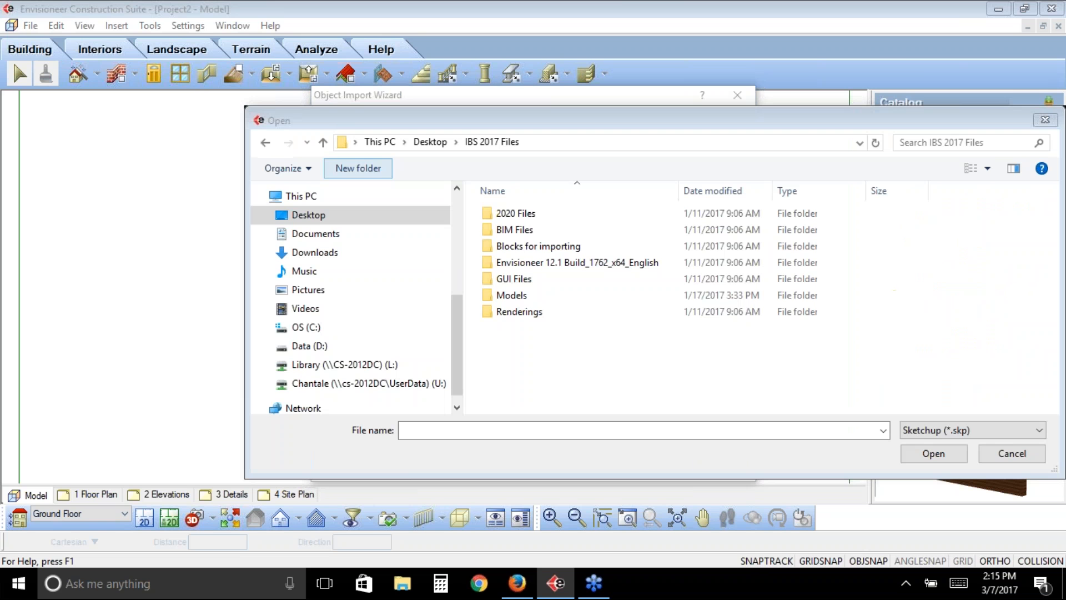
{"action": "double_click", "coordinate": [515, 253]}
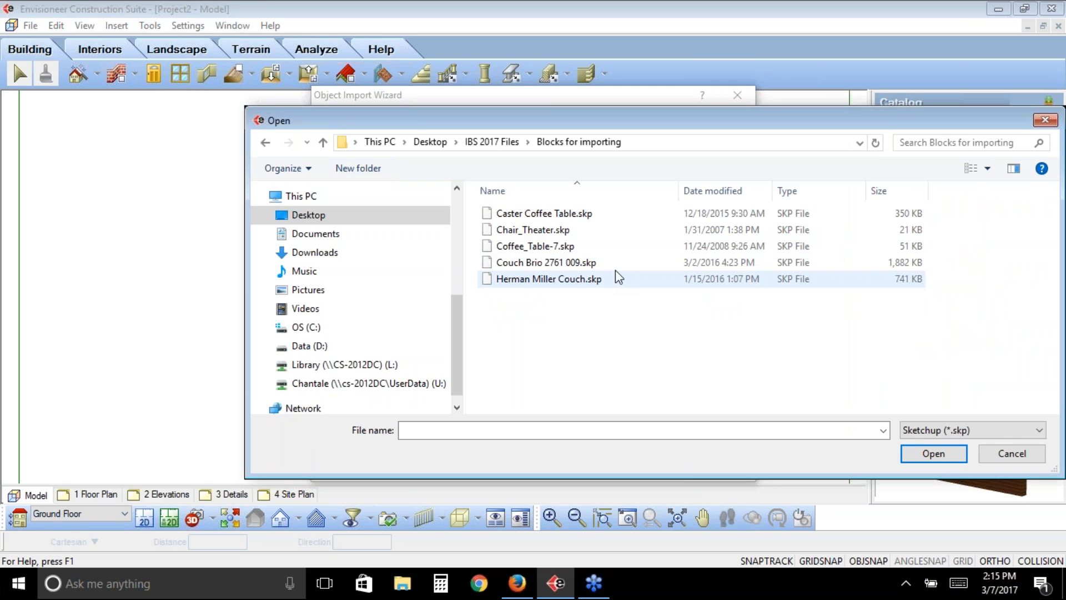
{"action": "left_click", "coordinate": [569, 214]}
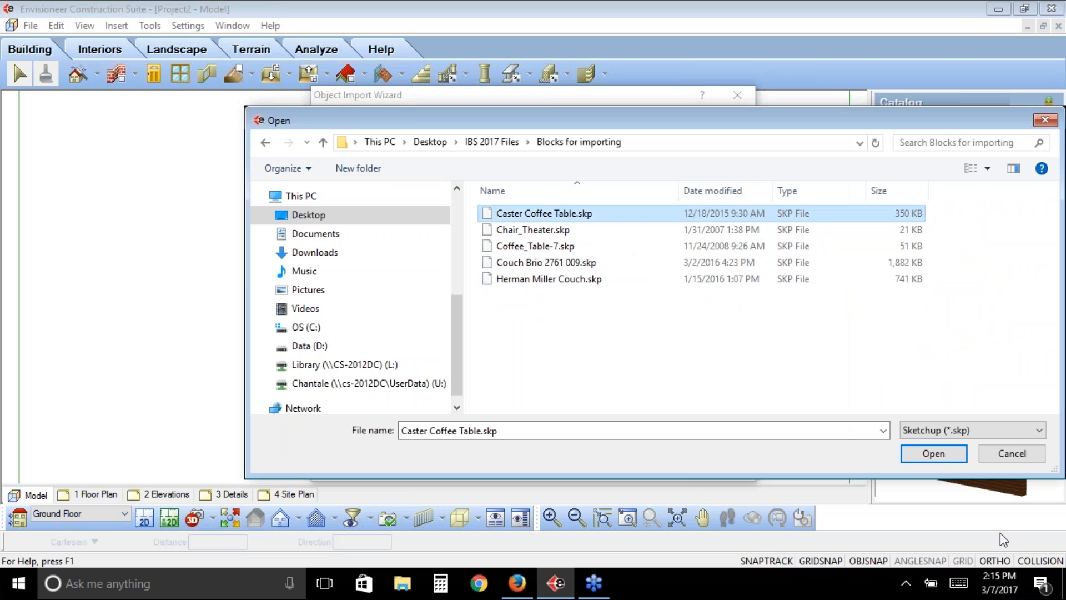
{"action": "left_click", "coordinate": [933, 454]}
{"action": "mouse_move", "coordinate": [645, 336]}
{"action": "left_mouse_down"}
{"action": "mouse_move", "coordinate": [555, 333]}
{"action": "mouse_move", "coordinate": [649, 359]}
{"action": "mouse_move", "coordinate": [649, 331]}
{"action": "mouse_move", "coordinate": [571, 340]}
{"action": "mouse_move", "coordinate": [640, 331]}
{"action": "left_mouse_up"}
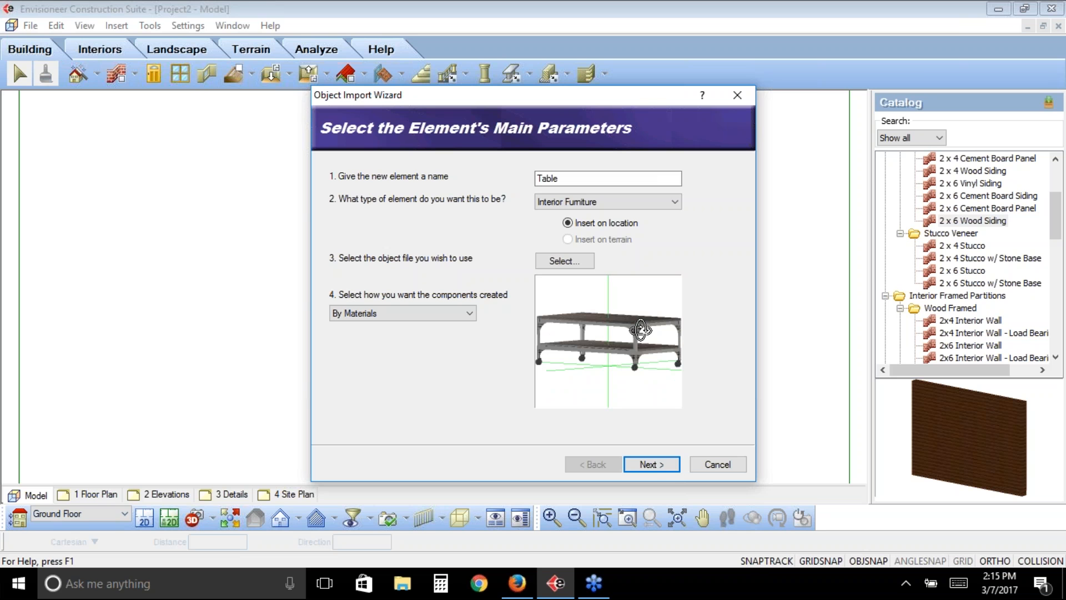
{"action": "left_click", "coordinate": [653, 465]}
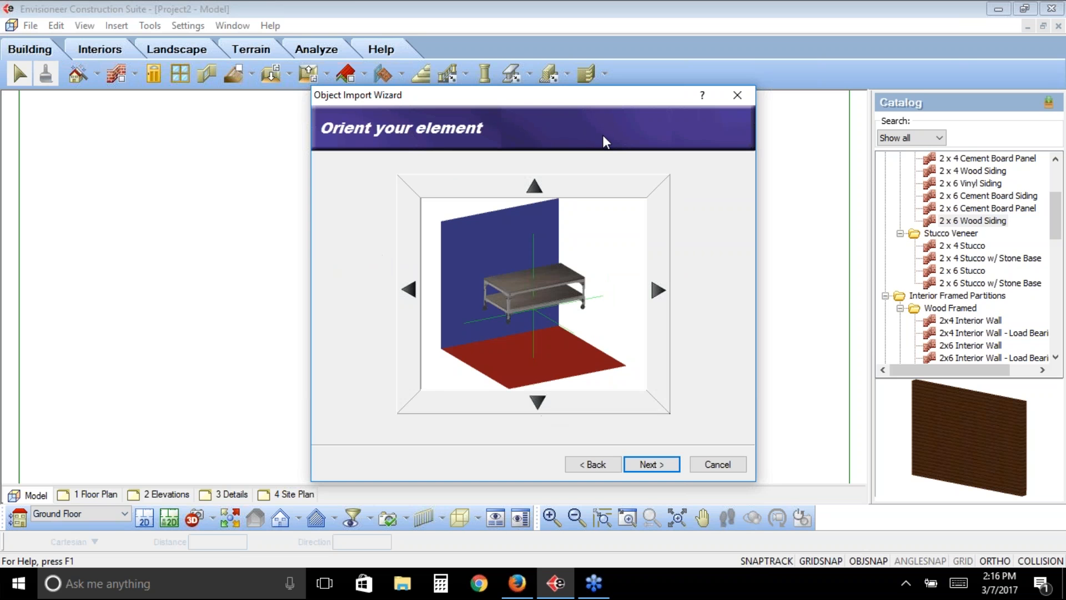
- Try tipping the coffee table forward and turning it sideways in the orientation preview, reversing each rotation
{"action": "left_click", "coordinate": [546, 398]}
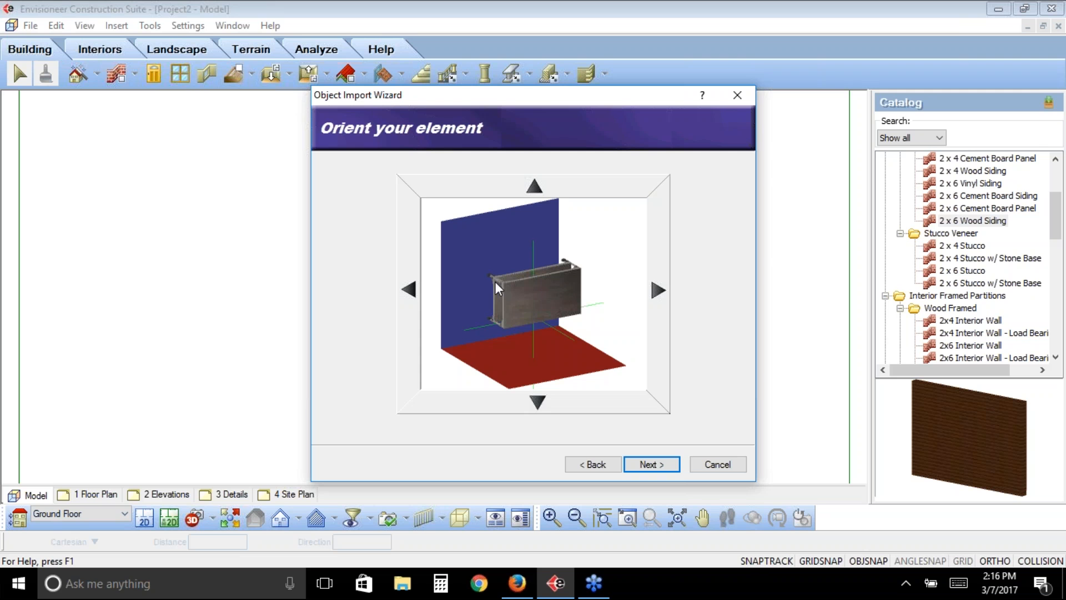
{"action": "left_click", "coordinate": [533, 191]}
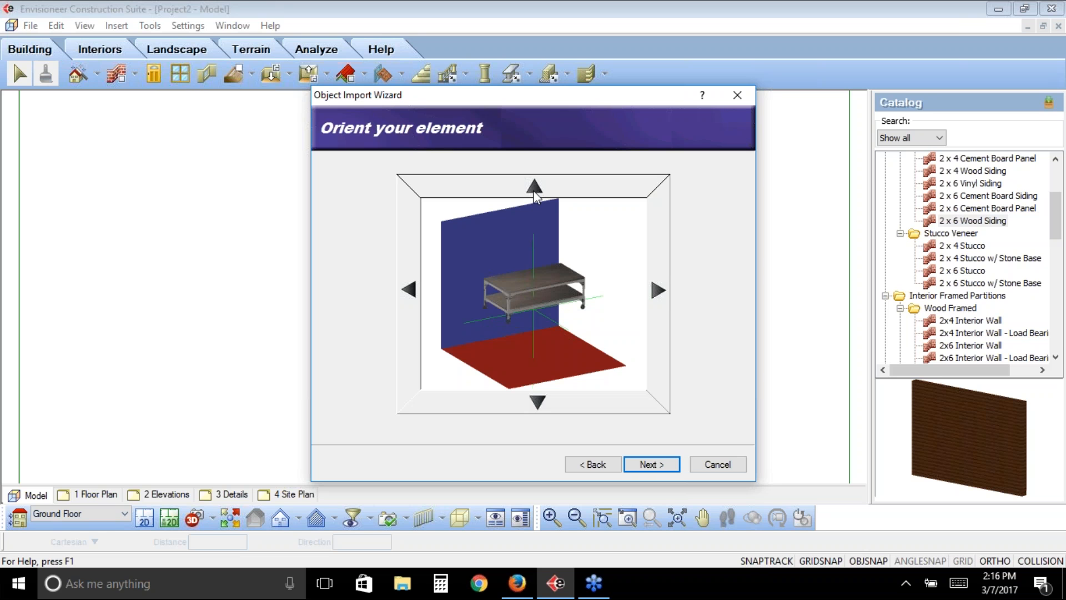
{"action": "left_click", "coordinate": [664, 299]}
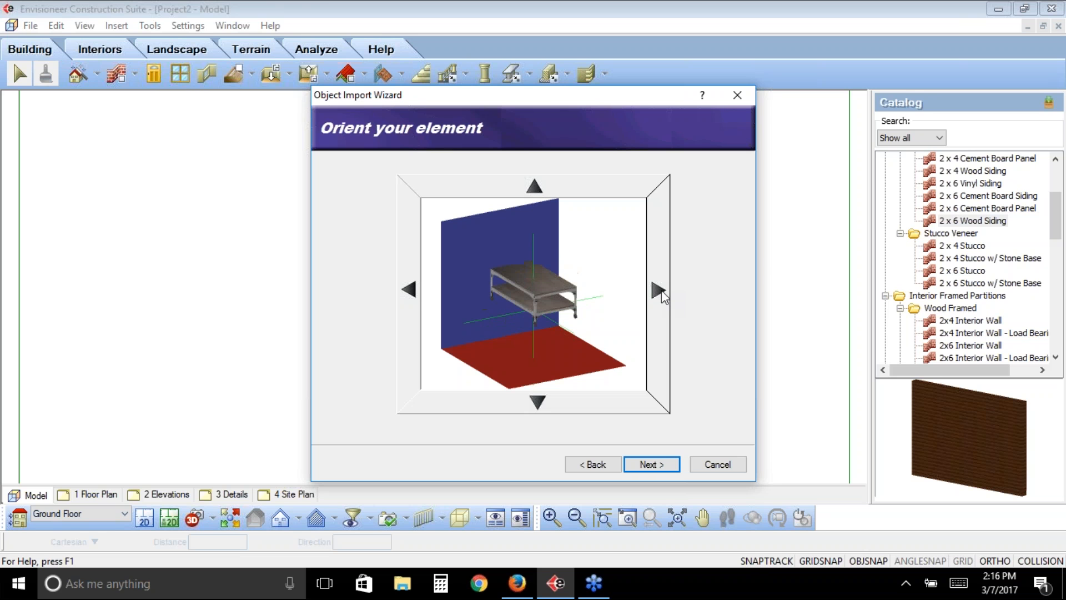
{"action": "left_click", "coordinate": [409, 290]}
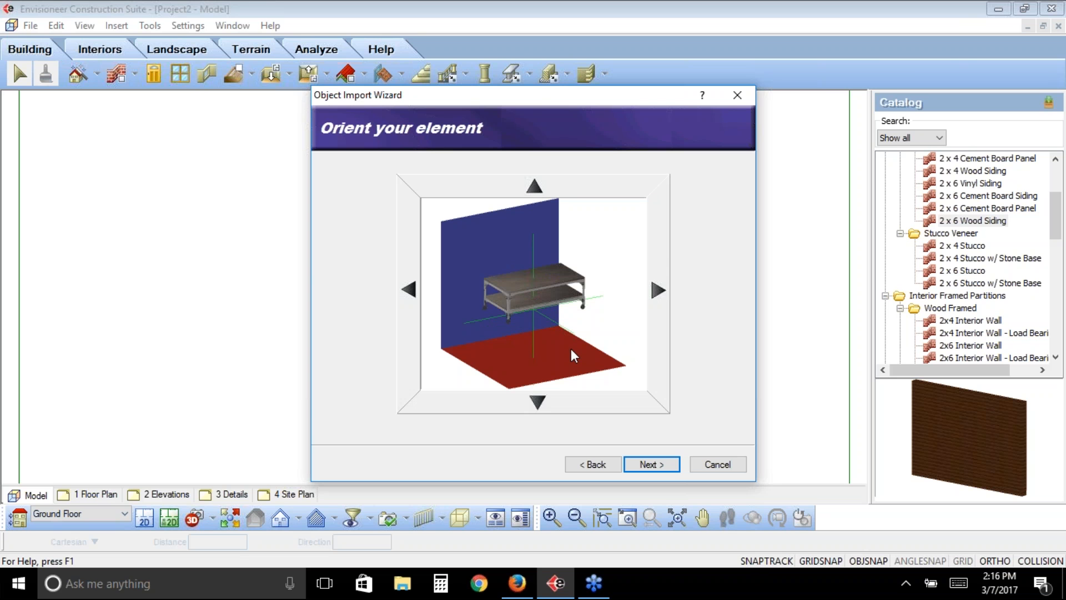
- Accept the table's orientation, toggle the 3D visibility of component _1#1 off and on, and keep all components visible
{"action": "left_click", "coordinate": [663, 463]}
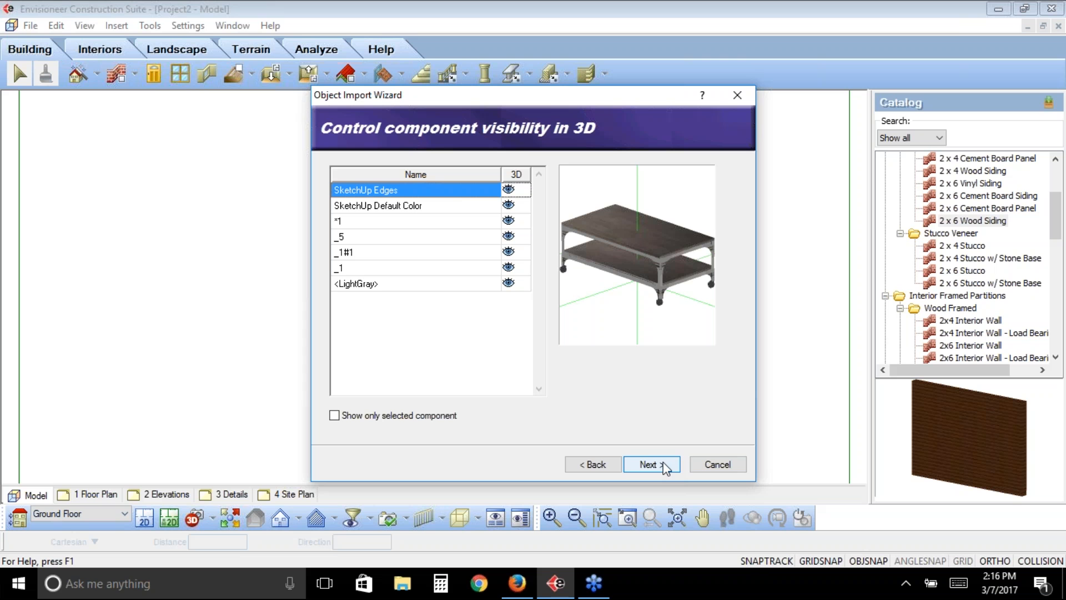
{"action": "left_click", "coordinate": [511, 253]}
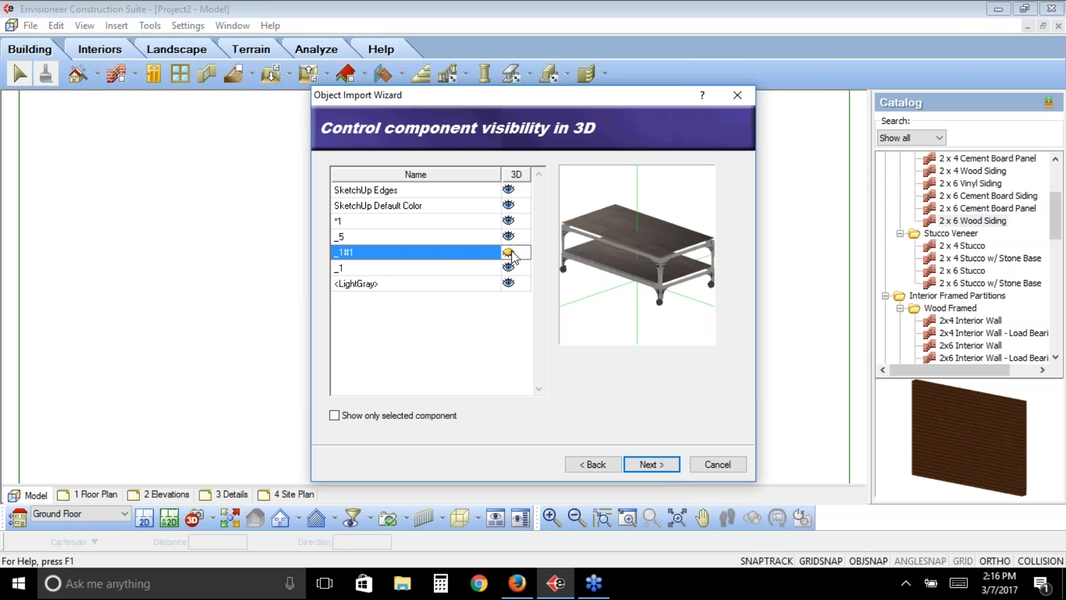
{"action": "left_click", "coordinate": [511, 255]}
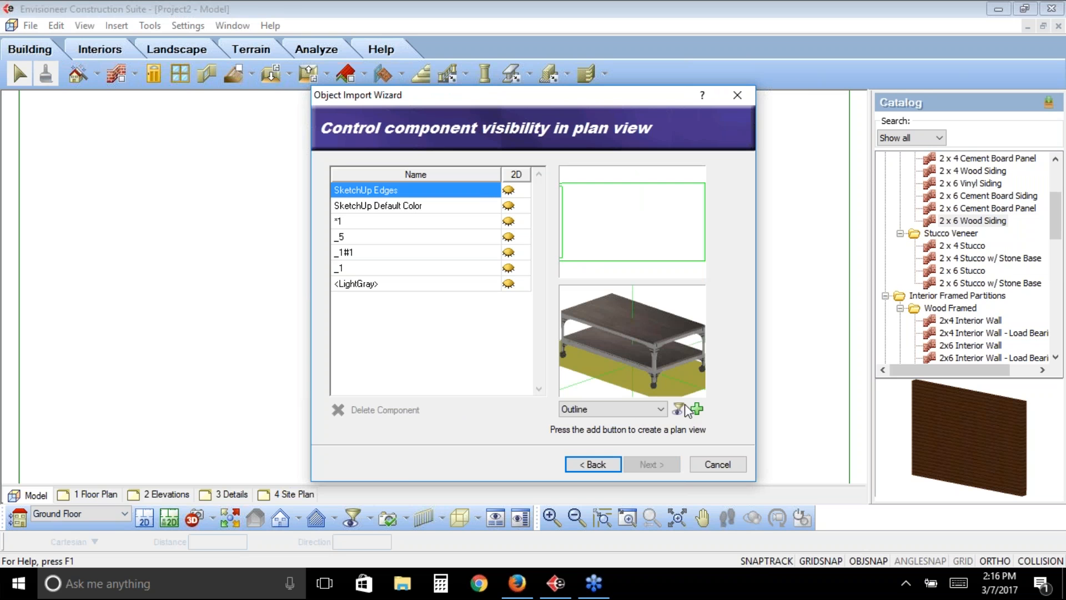
- Create the table's plan view as a Slice, with the cutting plane raised to the tabletop
{"action": "left_click", "coordinate": [661, 409]}
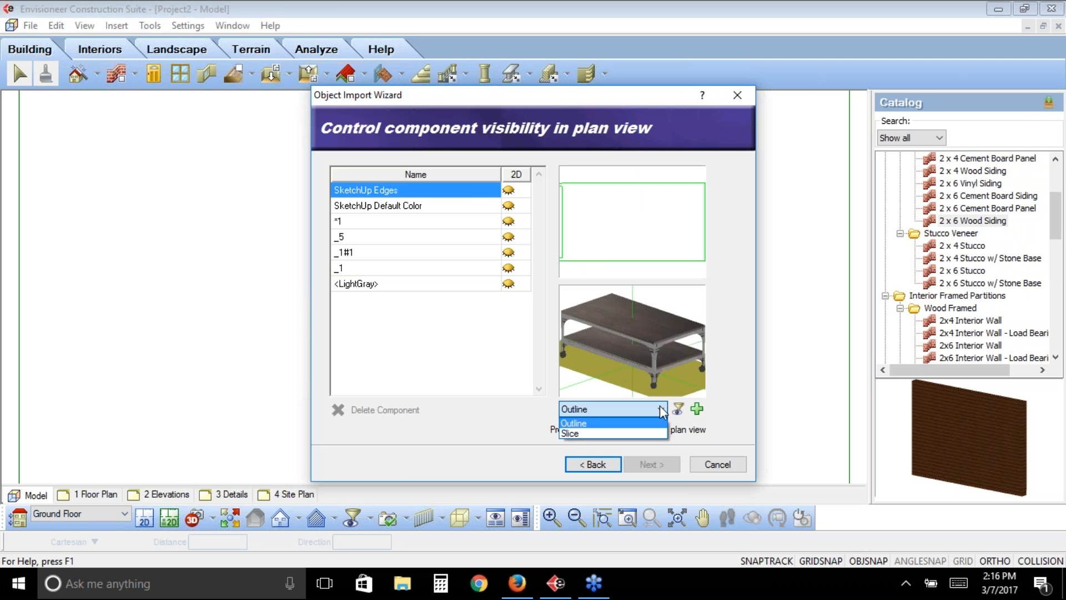
{"action": "left_click", "coordinate": [589, 433]}
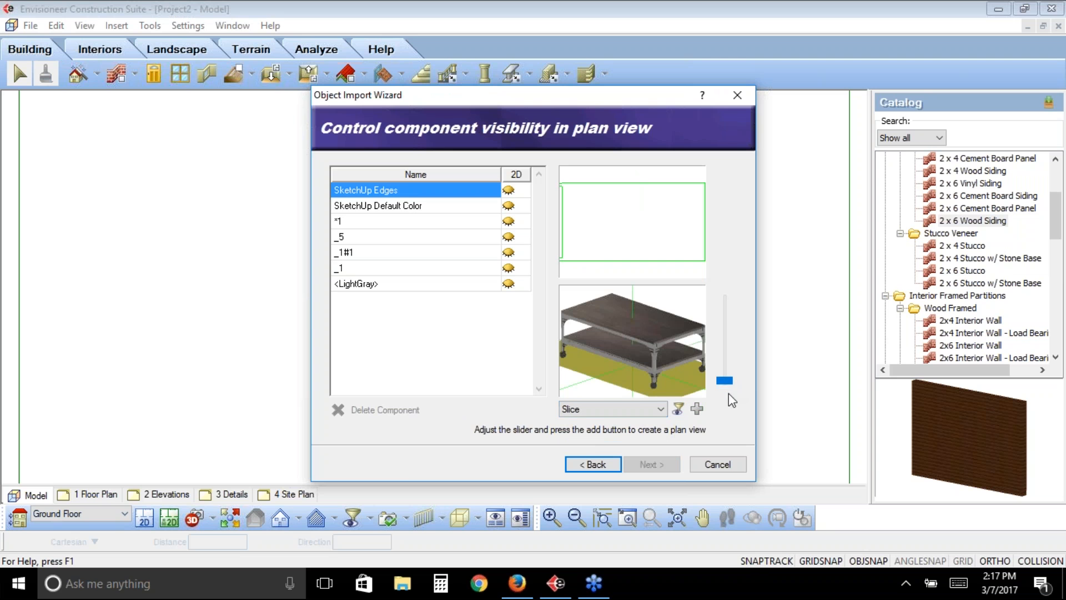
{"action": "left_click_drag", "start_coordinate": [728, 382], "coordinate": [726, 348]}
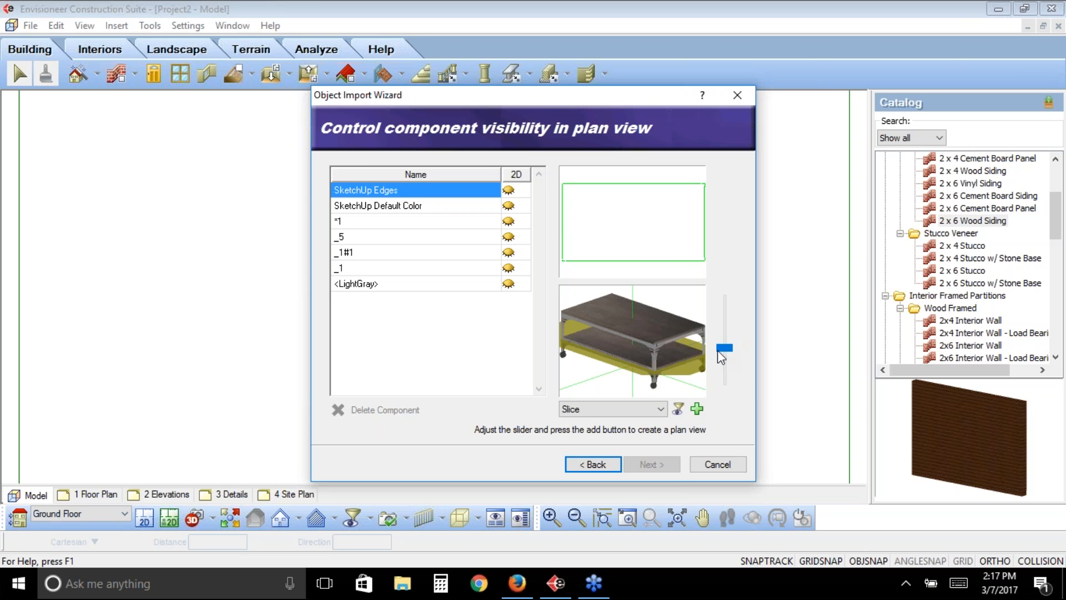
{"action": "left_click_drag", "start_coordinate": [727, 355], "coordinate": [726, 301]}
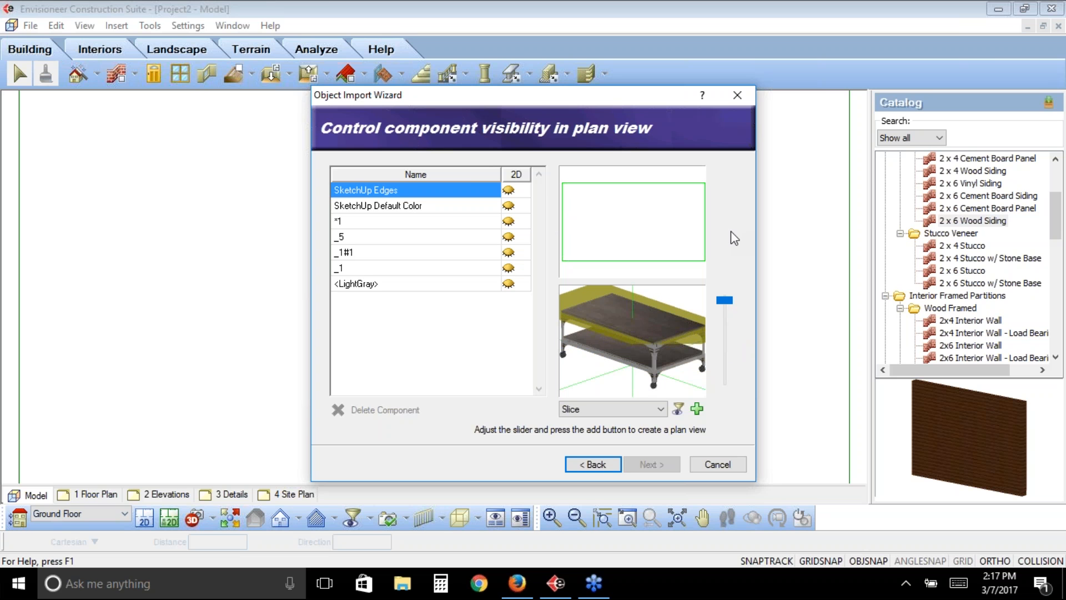
{"action": "left_click", "coordinate": [697, 410]}
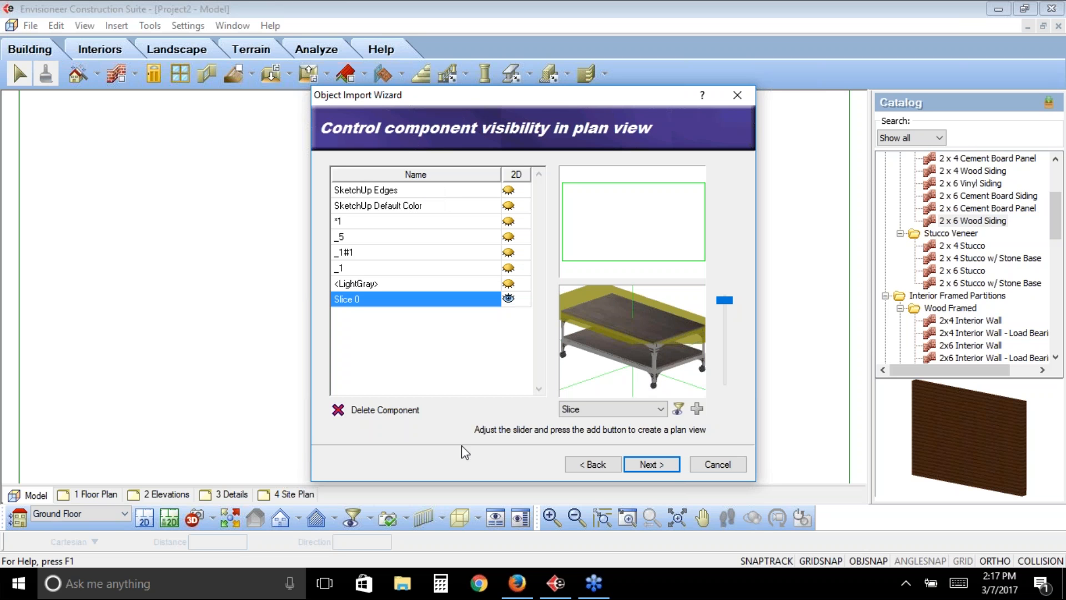
- Finish the object import and insert one table inside the house near its lower-right corner, at 0" base height
{"action": "left_click", "coordinate": [666, 465]}
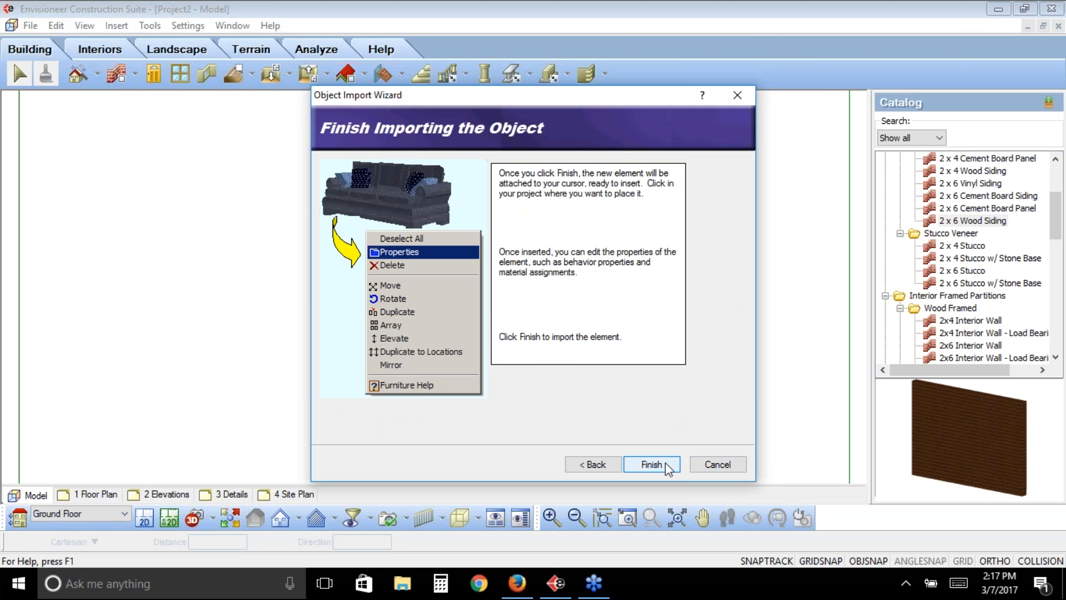
{"action": "left_click", "coordinate": [651, 464]}
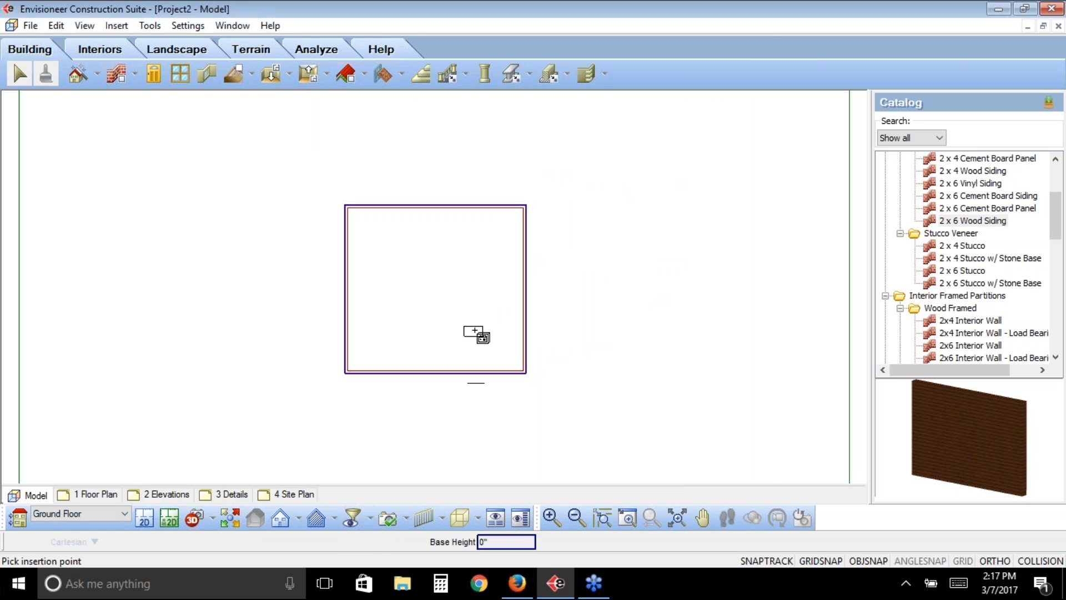
{"action": "left_click", "coordinate": [474, 332]}
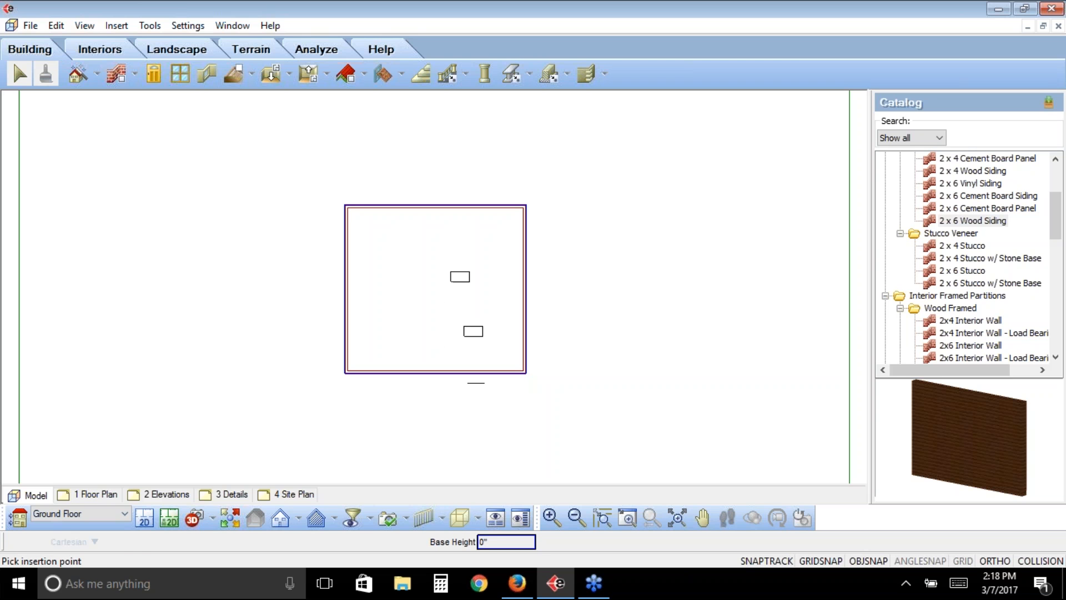
{"action": "right_click", "coordinate": [461, 277]}
{"action": "left_click", "coordinate": [498, 287]}
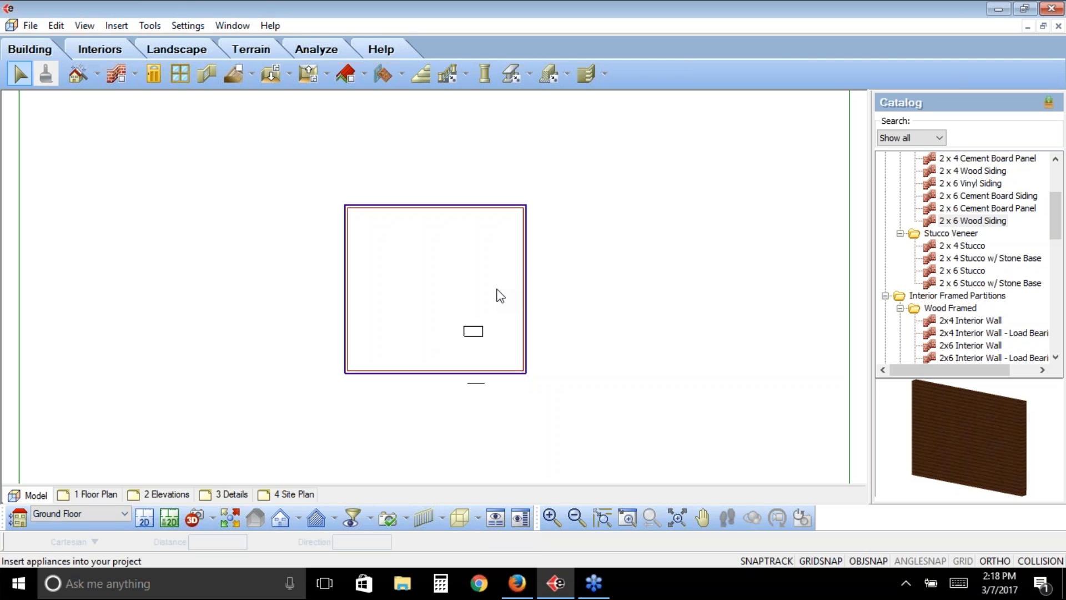
- Import the 20-20 design file 2020-Kitchen-Design.xml from the 2020 Files folder in IBS 2017 Files
{"action": "left_click", "coordinate": [30, 25]}
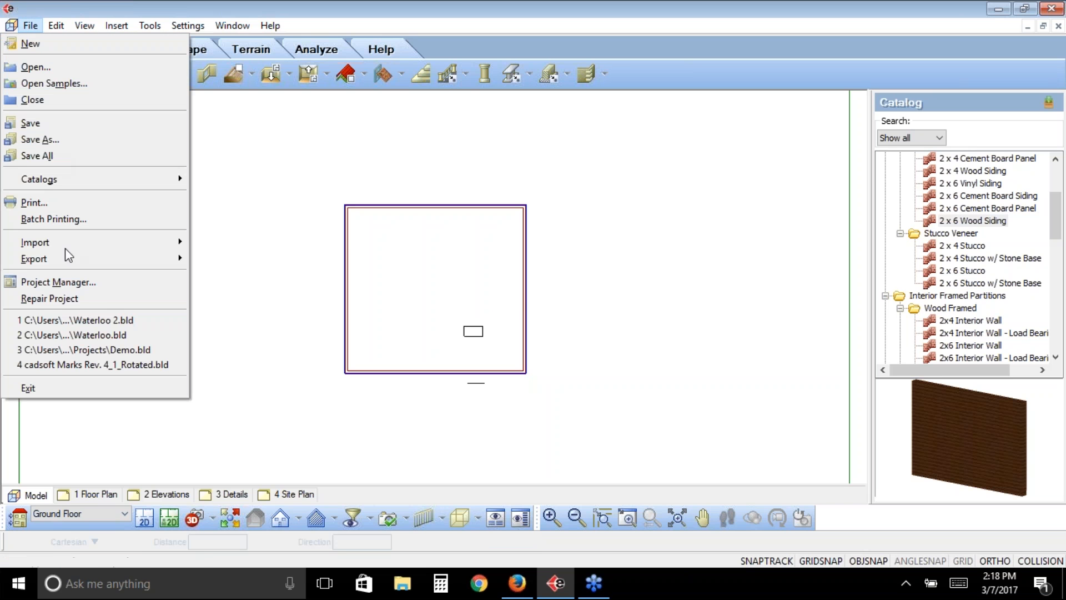
{"action": "mouse_move", "coordinate": [96, 242]}
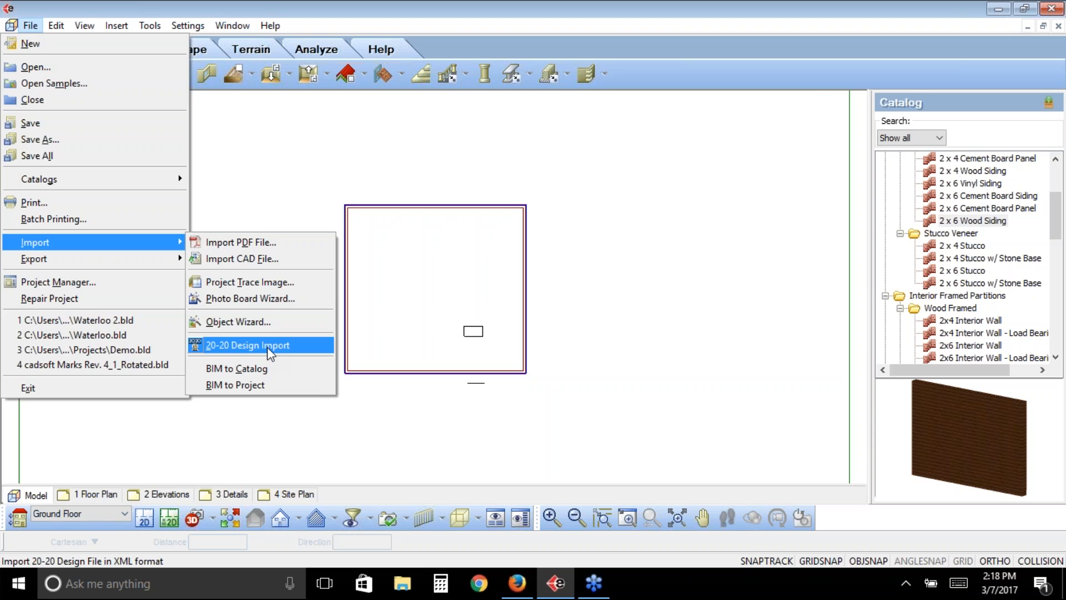
{"action": "left_click", "coordinate": [270, 346]}
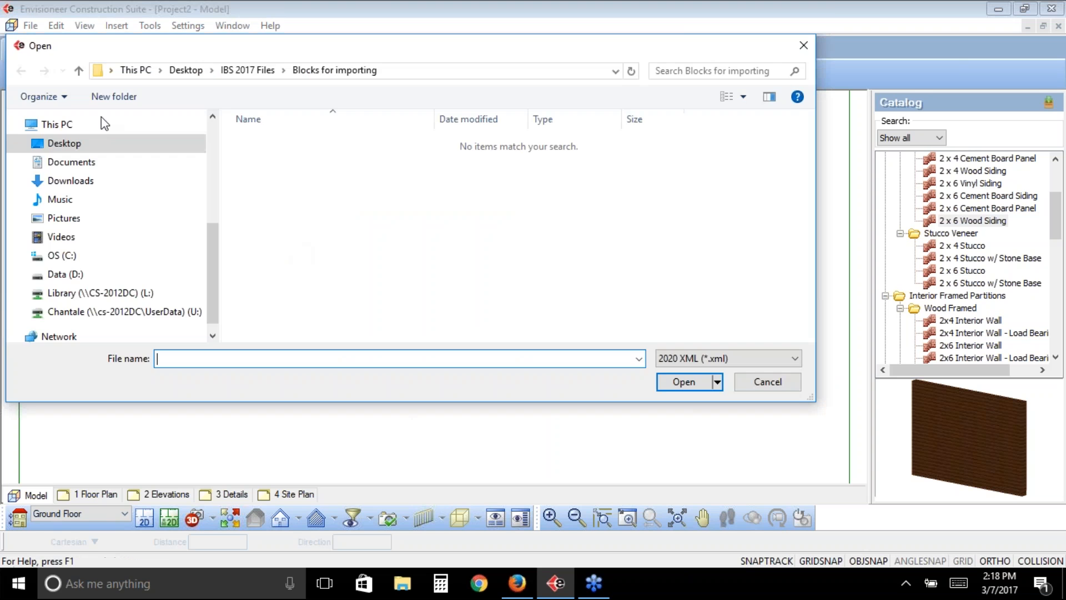
{"action": "left_click", "coordinate": [62, 144]}
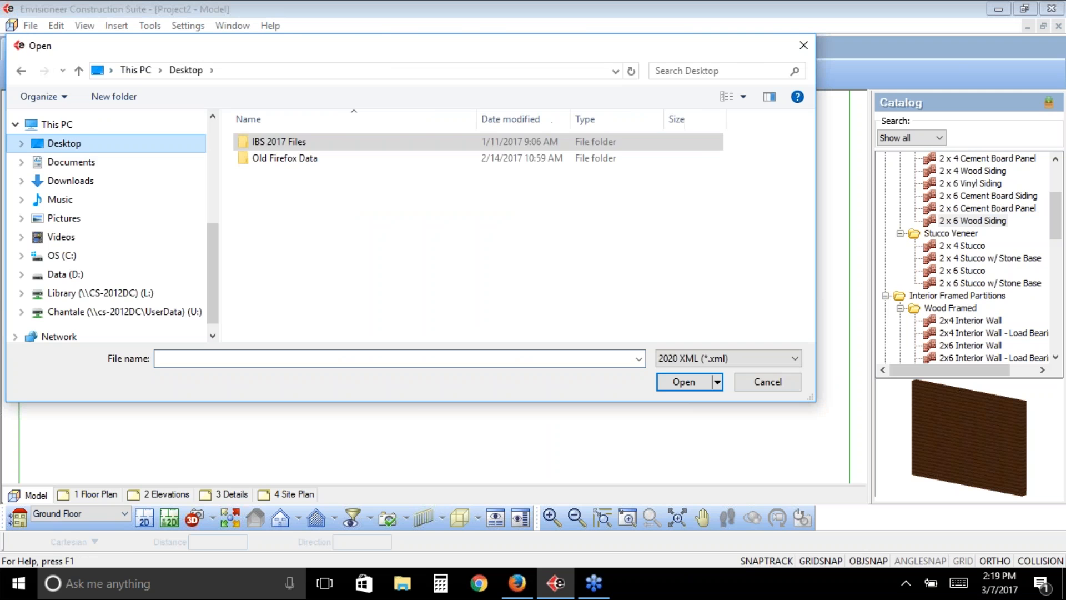
{"action": "double_click", "coordinate": [287, 144]}
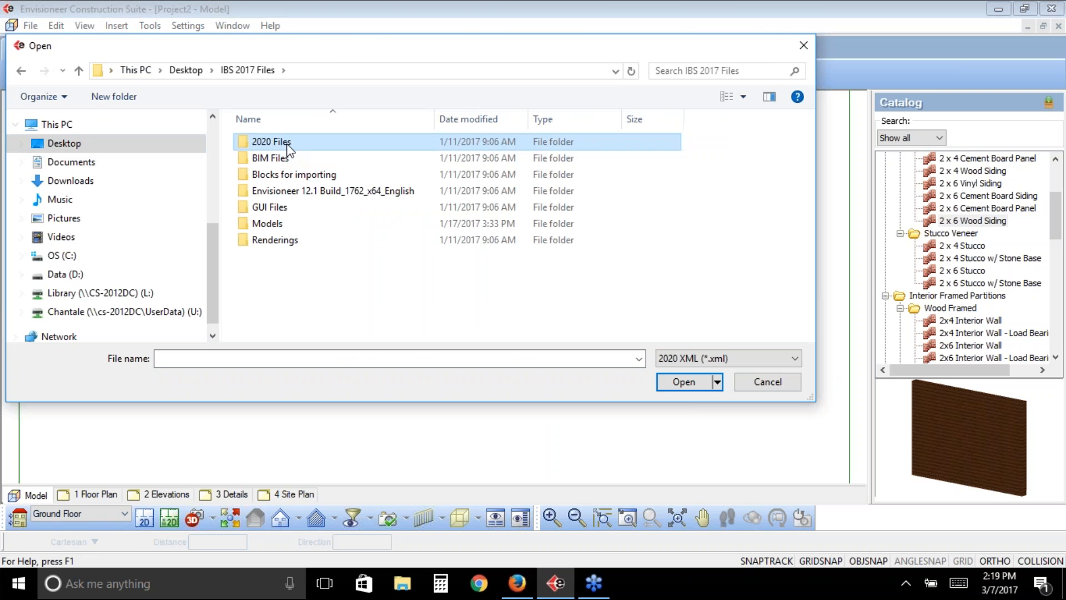
{"action": "double_click", "coordinate": [283, 144]}
{"action": "left_click", "coordinate": [266, 146]}
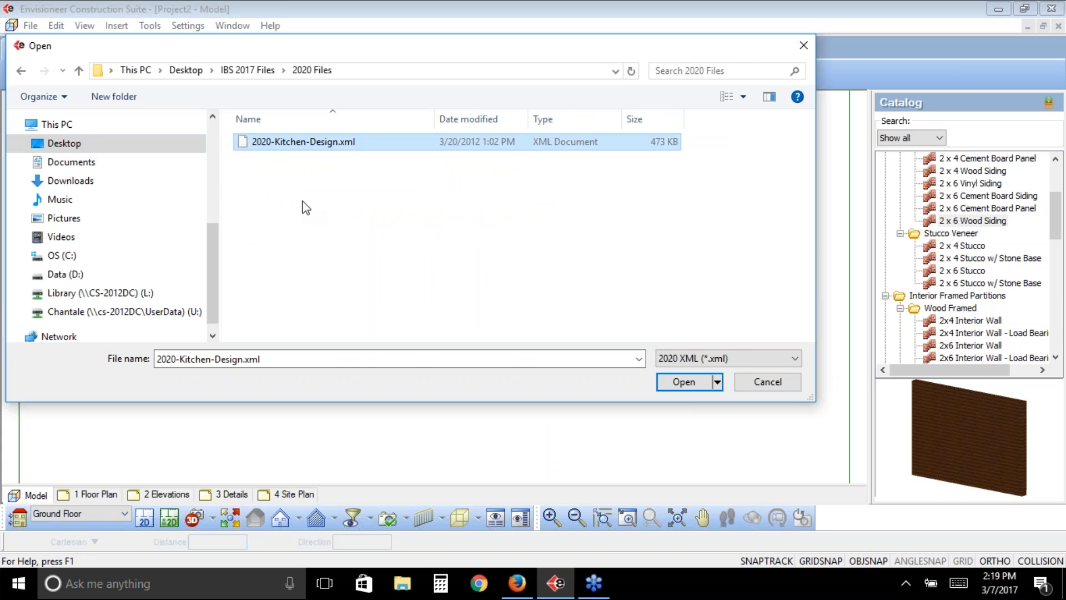
{"action": "left_click", "coordinate": [682, 382]}
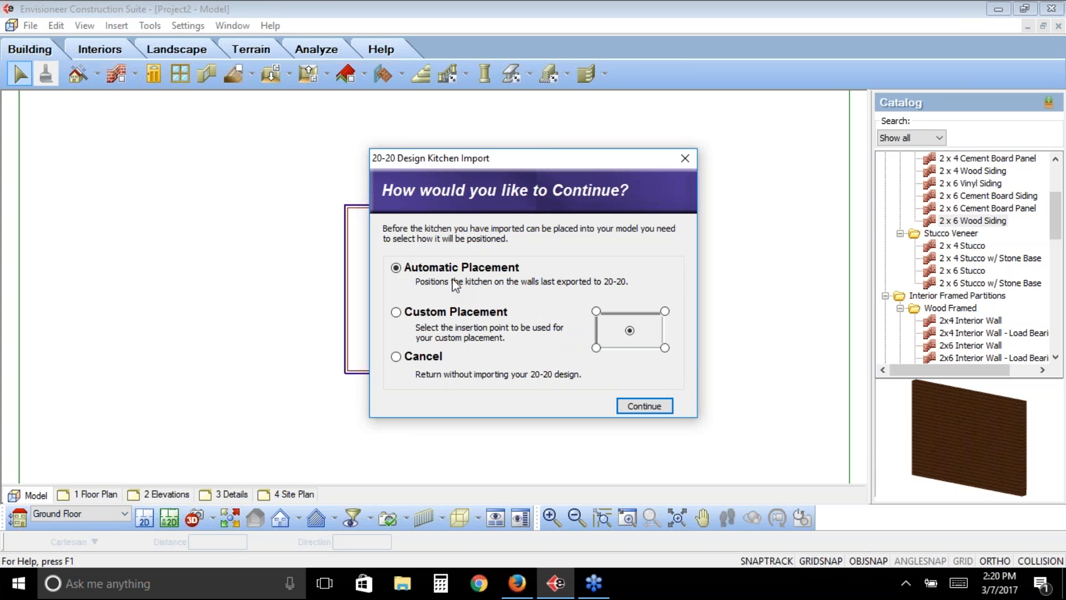
- Use Custom Placement with the center insertion point to place the kitchen in the house's upper-left corner, at 0" base height
{"action": "left_click", "coordinate": [396, 314]}
{"action": "left_click", "coordinate": [638, 407]}
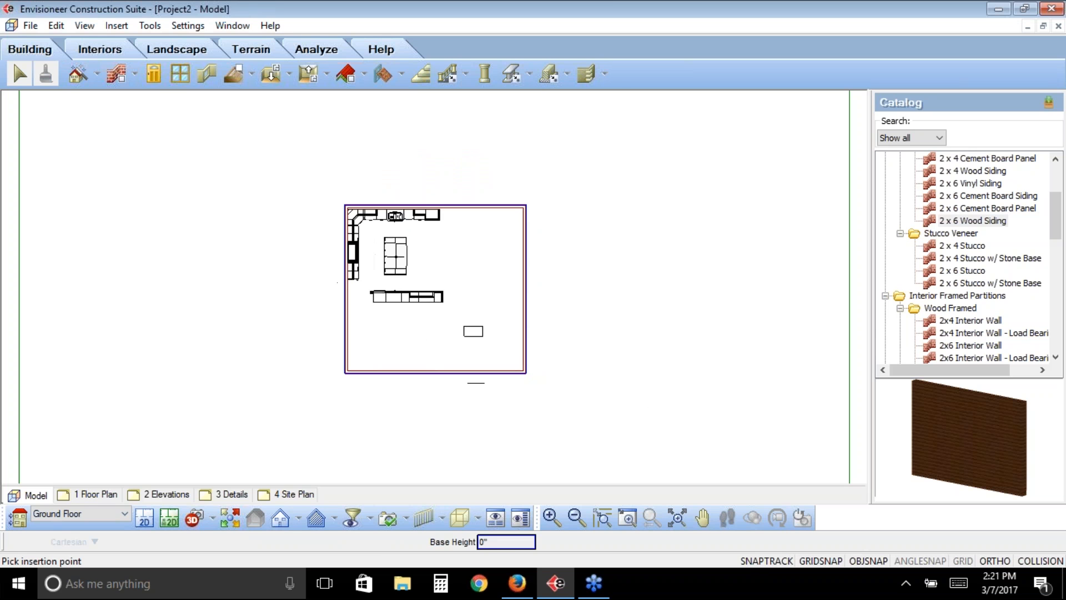
{"action": "left_click", "coordinate": [397, 255]}
- Examine the imported kitchen up close in plan and select a base cabinet of the island
{"action": "left_click", "coordinate": [627, 517]}
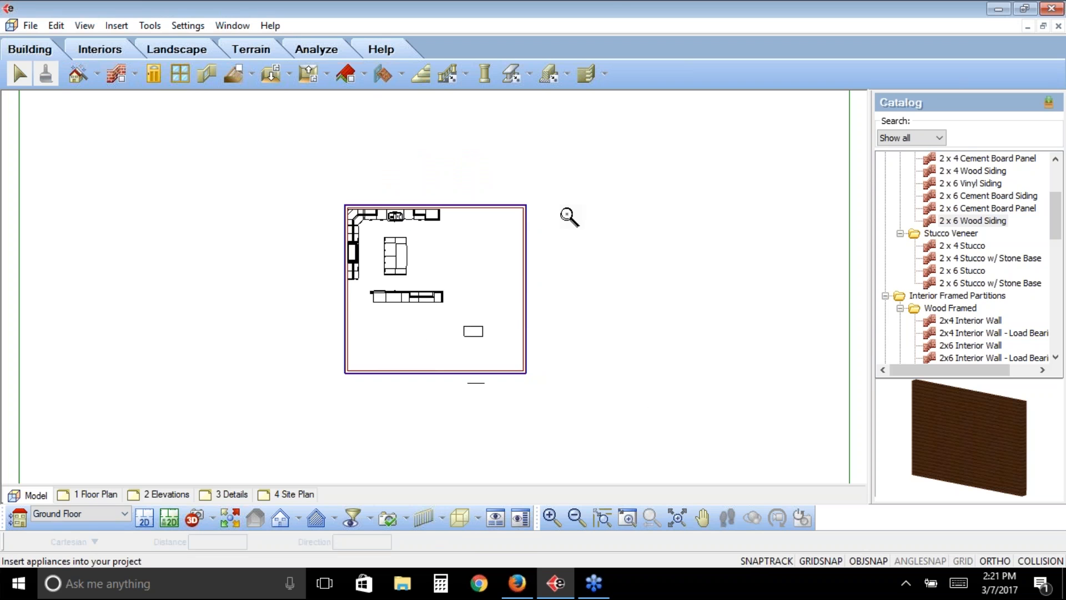
{"action": "left_click_drag", "start_coordinate": [560, 203], "coordinate": [298, 330]}
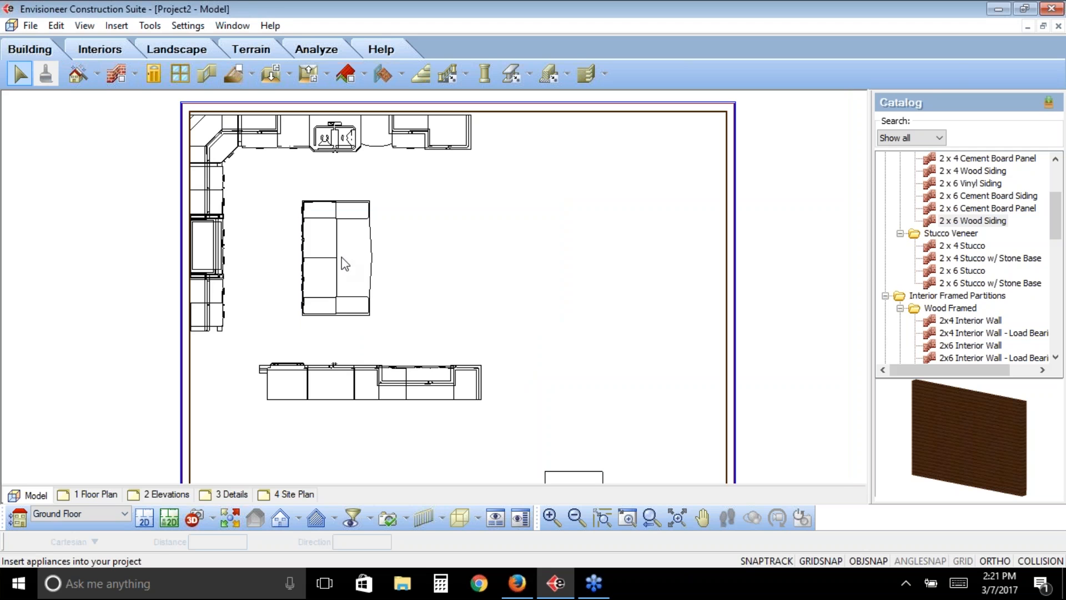
{"action": "left_click", "coordinate": [340, 279]}
{"action": "left_click", "coordinate": [335, 276]}
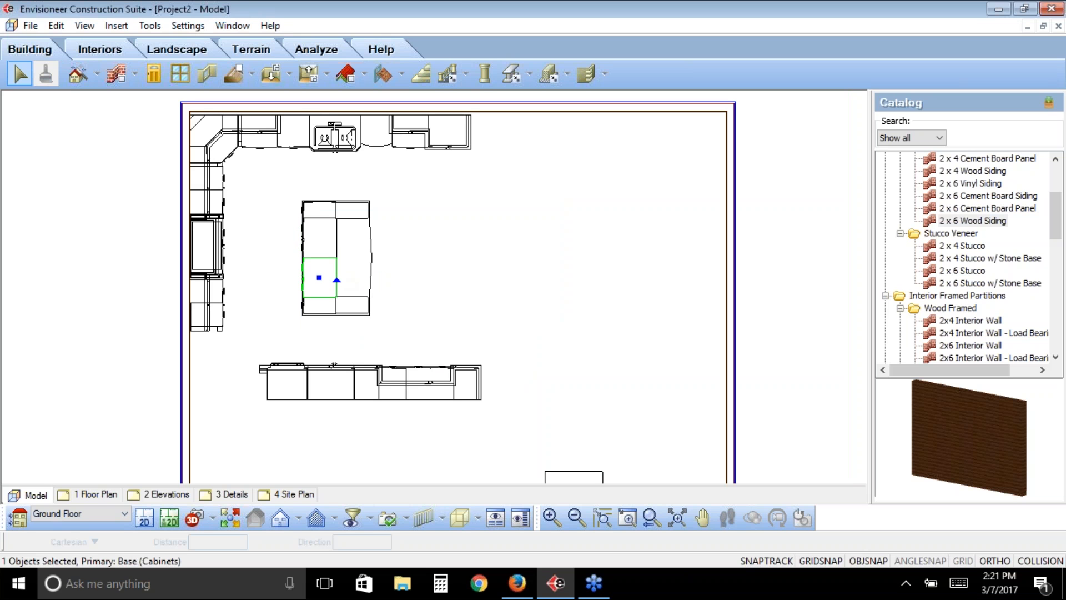
- Place a new camera near the house's right wall in plan, aimed horizontally toward the kitchen island
{"action": "left_click", "coordinate": [212, 518]}
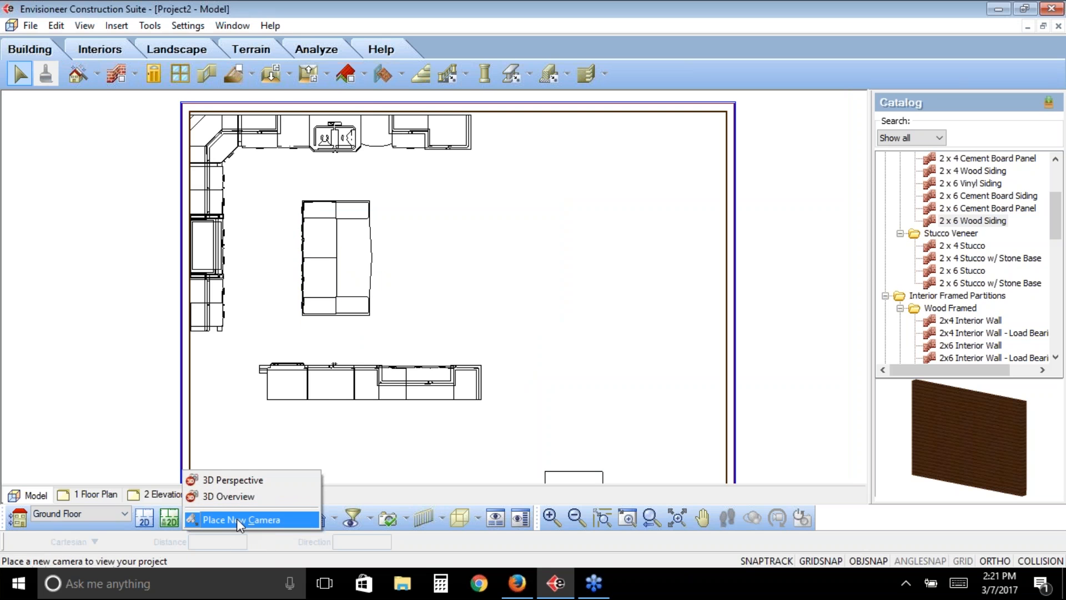
{"action": "left_click", "coordinate": [237, 518]}
{"action": "left_click", "coordinate": [680, 273]}
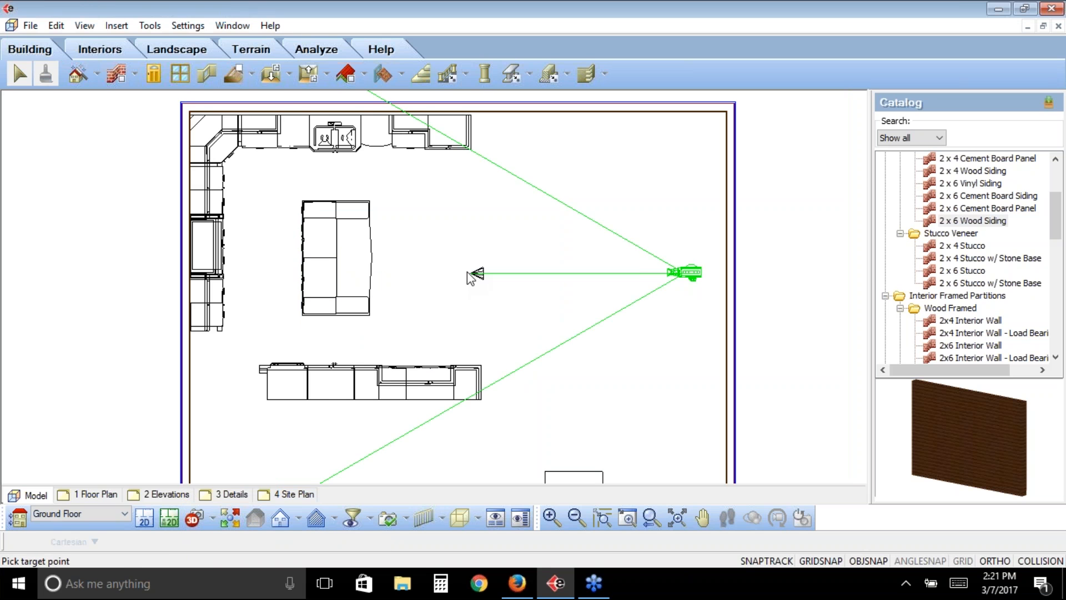
{"action": "left_click", "coordinate": [467, 271]}
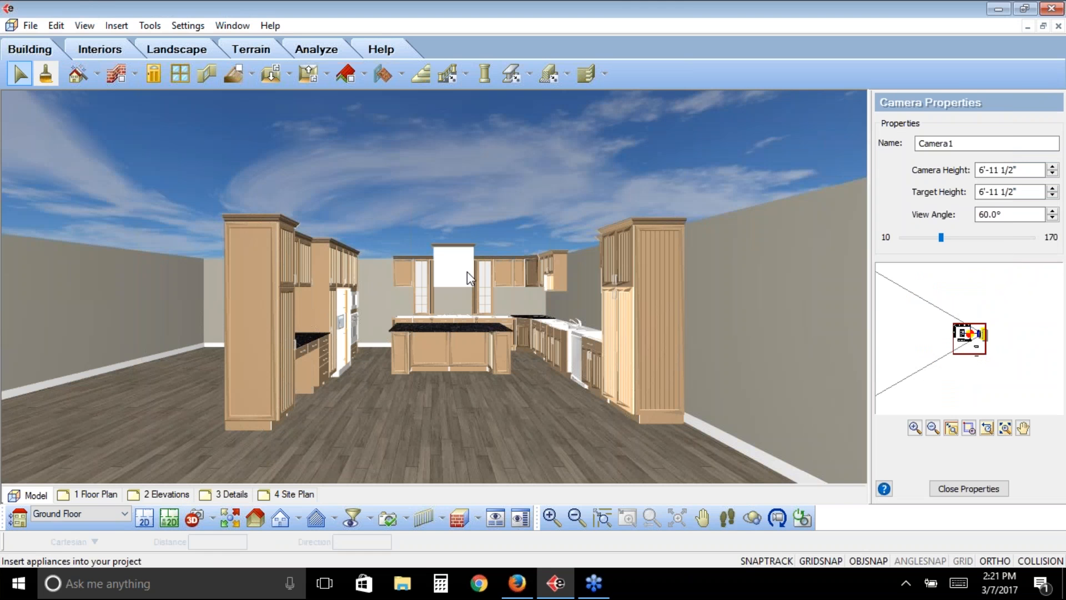
- Walk the 3D camera toward the kitchen island, and check the desk drawer cabinet and the refrigerator as separate objects
{"action": "left_click", "coordinate": [728, 519]}
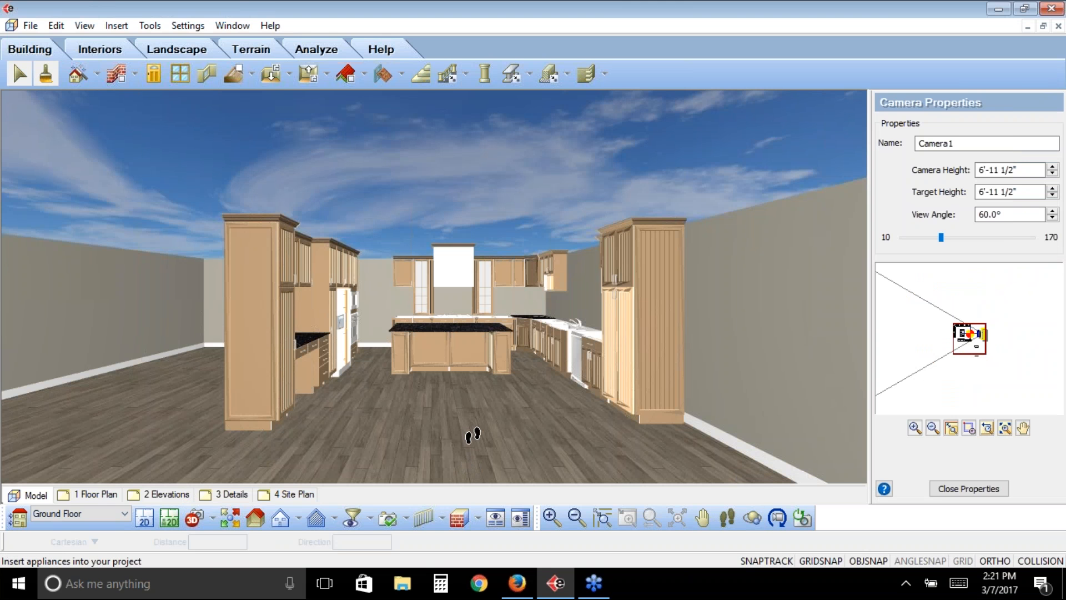
{"action": "mouse_move", "coordinate": [472, 434]}
{"action": "left_mouse_down"}
{"action": "mouse_move", "coordinate": [507, 442]}
{"action": "mouse_move", "coordinate": [511, 454]}
{"action": "mouse_move", "coordinate": [469, 375]}
{"action": "mouse_move", "coordinate": [469, 436]}
{"action": "left_mouse_up"}
{"action": "right_click", "coordinate": [424, 230]}
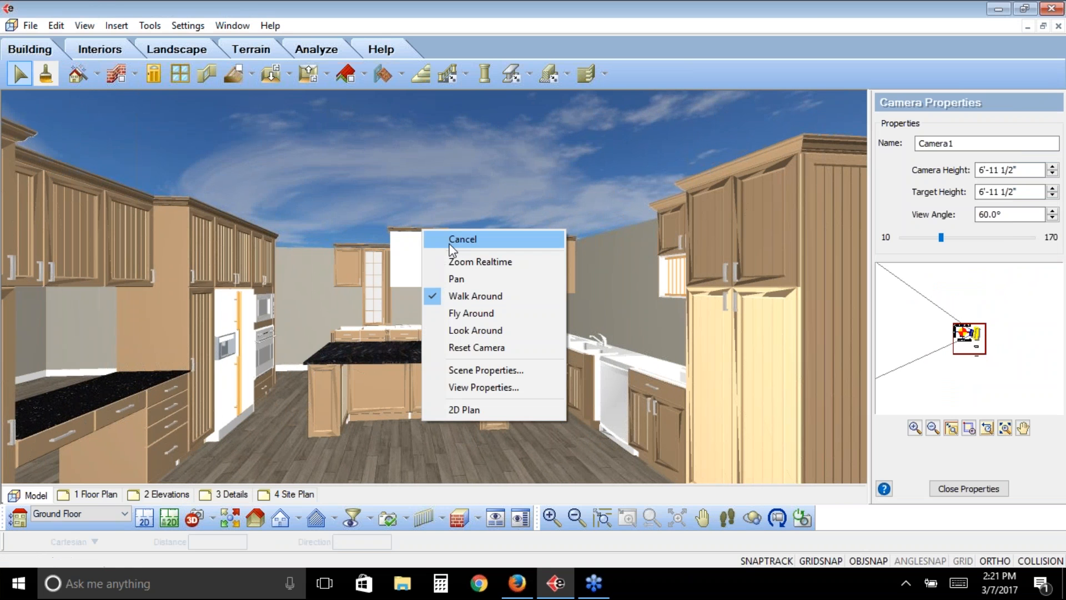
{"action": "left_click", "coordinate": [450, 244]}
{"action": "left_click", "coordinate": [144, 400]}
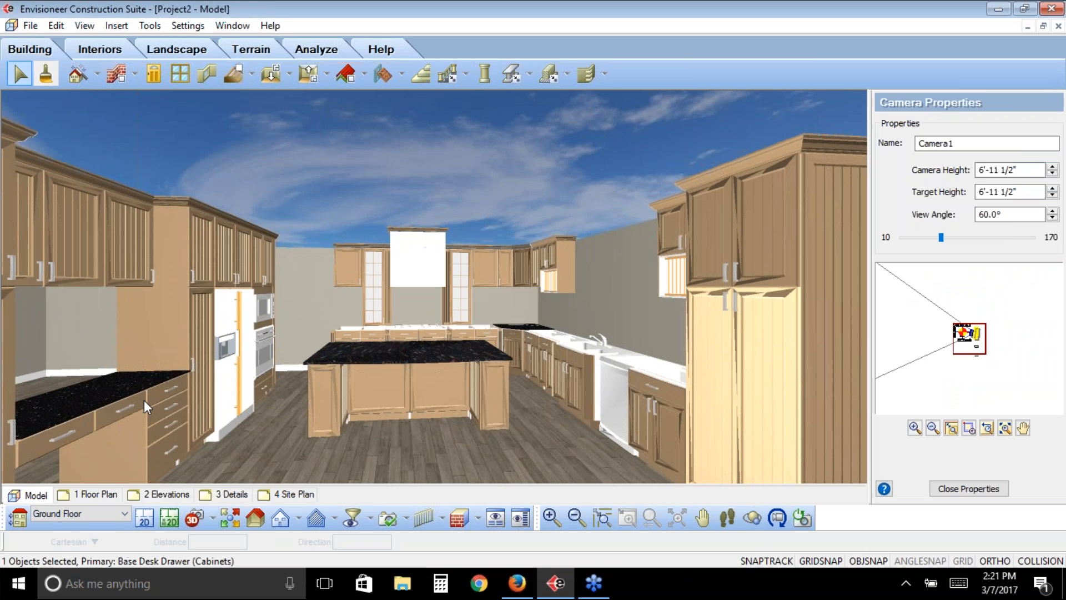
{"action": "left_click", "coordinate": [231, 319]}
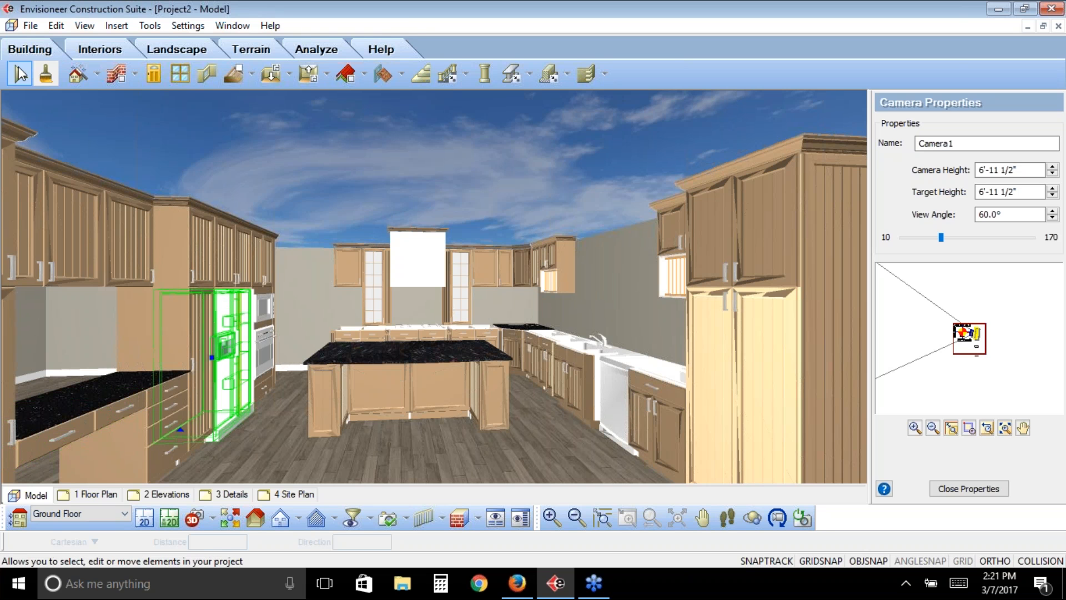
{"action": "left_click", "coordinate": [21, 73]}
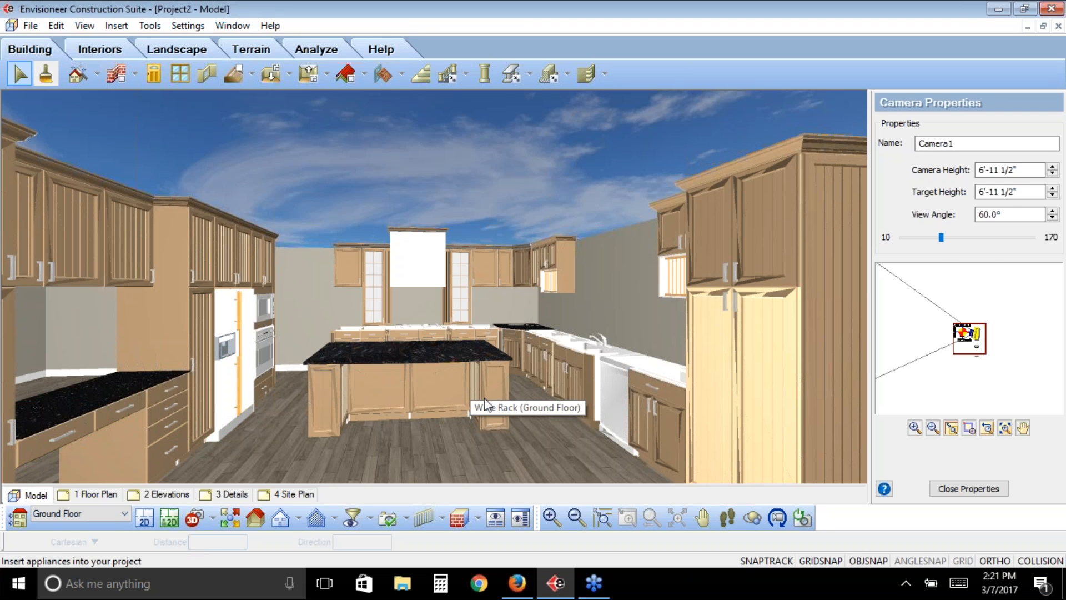
- Return to the 2D plan of the whole house and identify the imported coffee table
{"action": "left_click", "coordinate": [145, 519]}
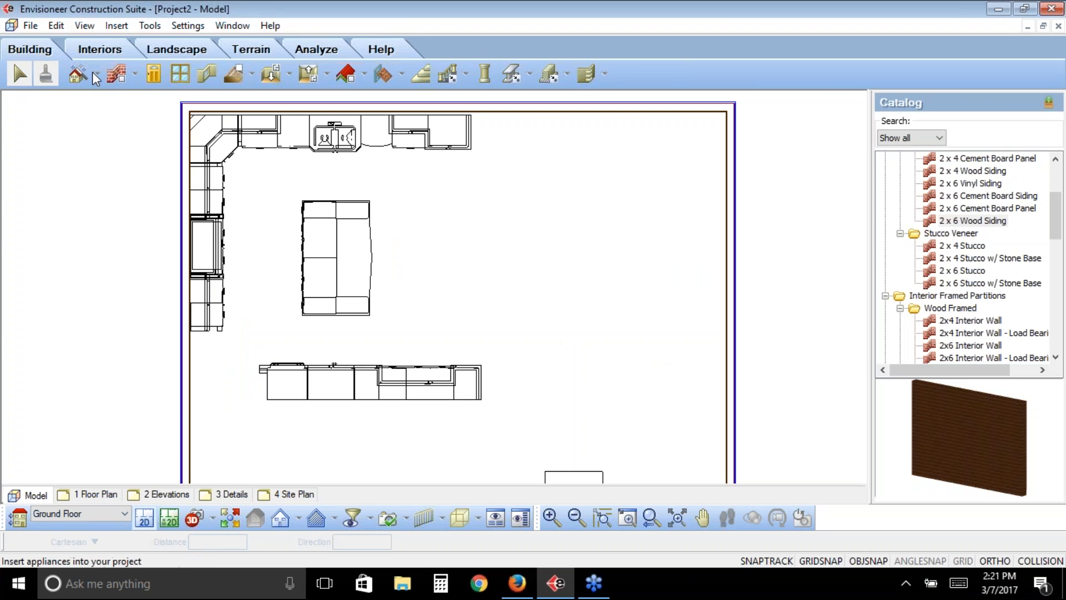
{"action": "left_click", "coordinate": [648, 525]}
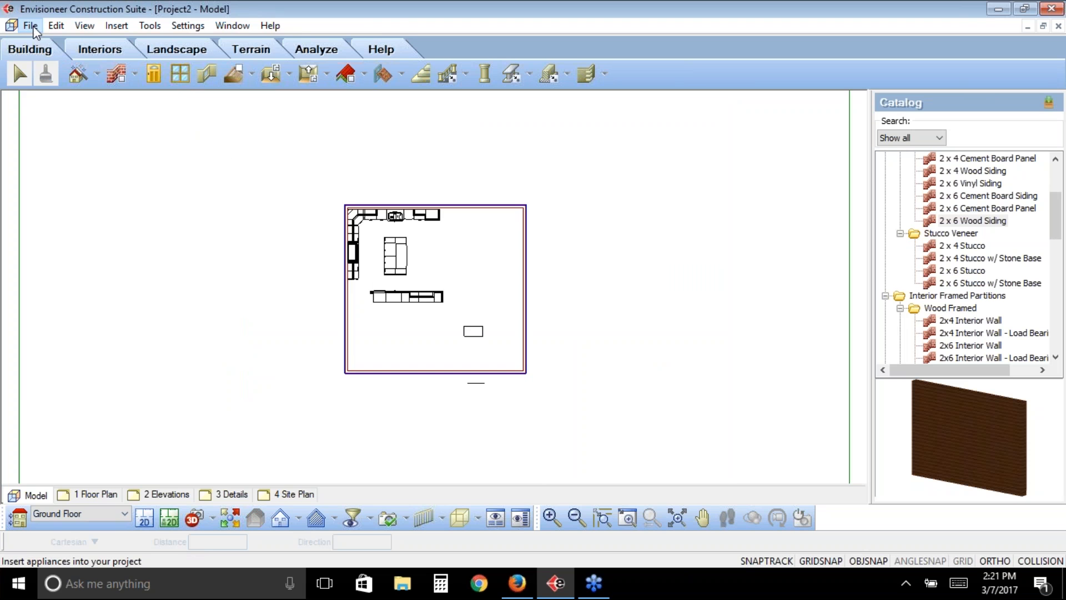
{"action": "left_click", "coordinate": [31, 26]}
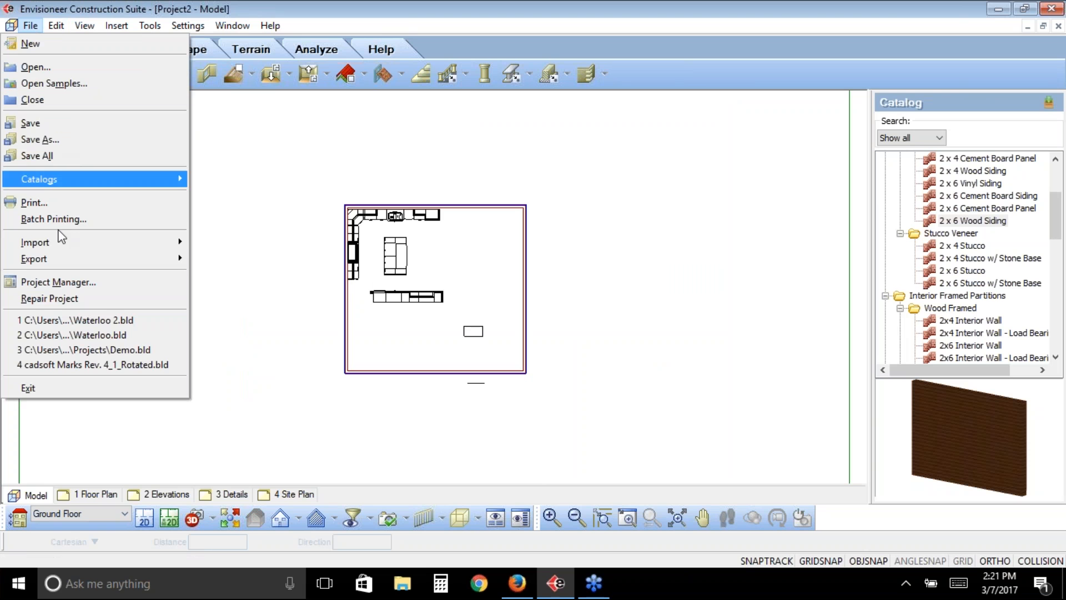
{"action": "mouse_move", "coordinate": [111, 243]}
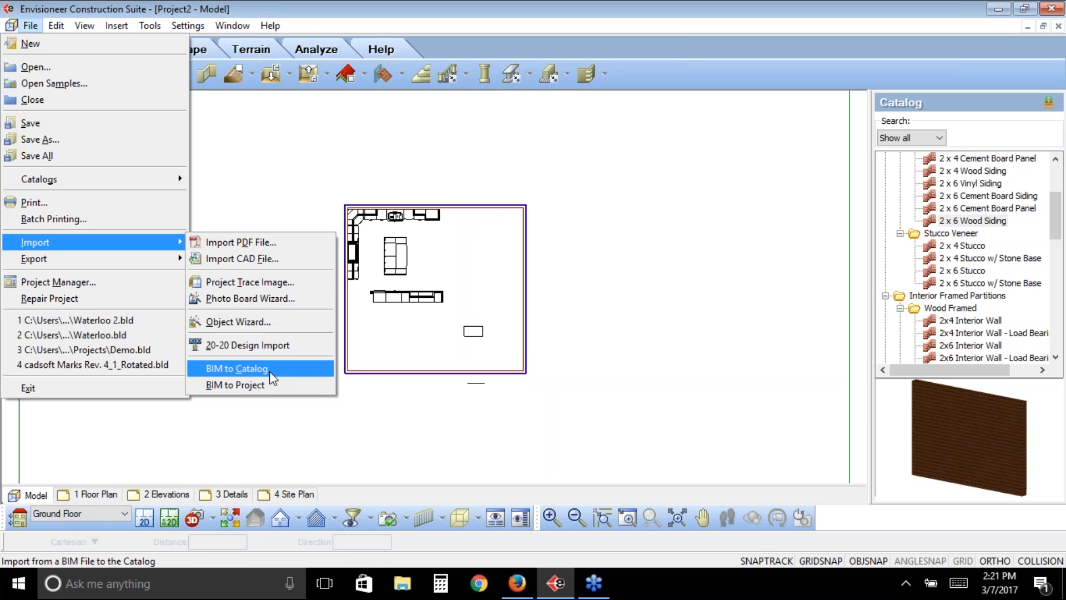
{"action": "left_click", "coordinate": [1010, 207]}
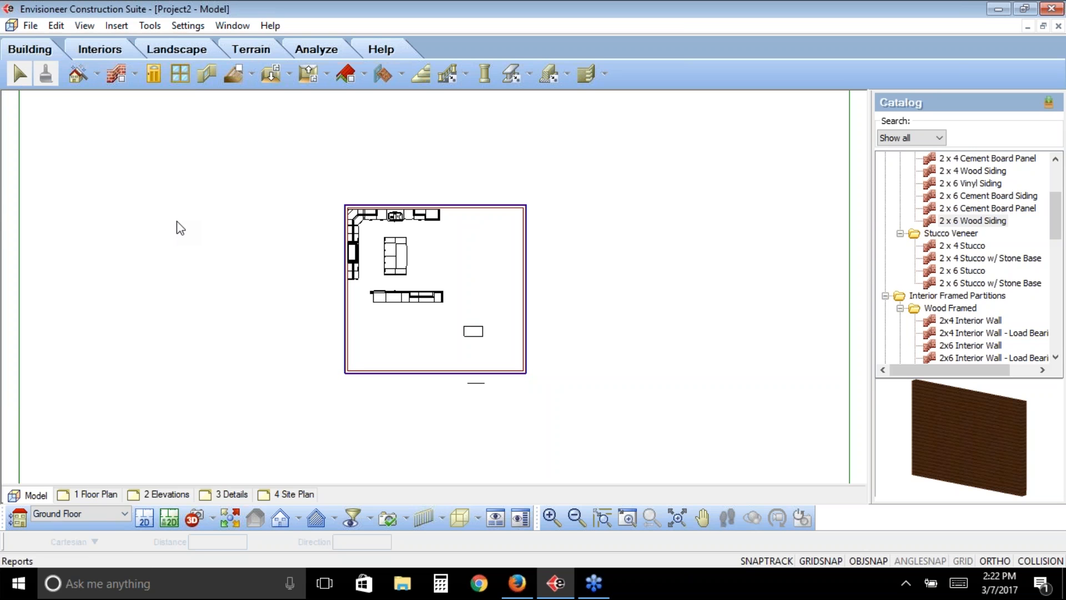
{"action": "left_click", "coordinate": [470, 335]}
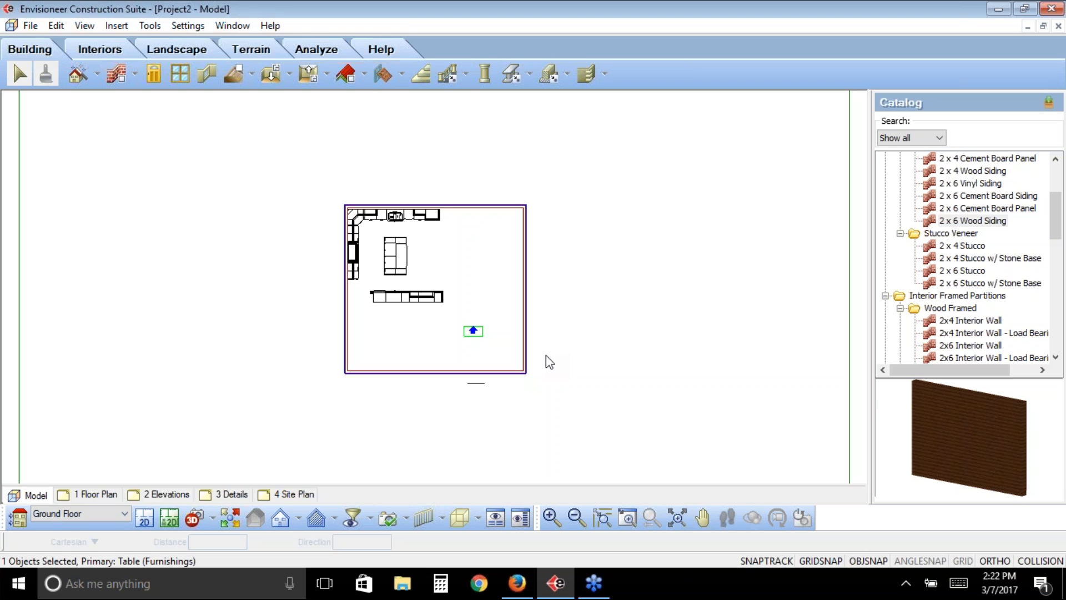
{"action": "left_click", "coordinate": [537, 326]}
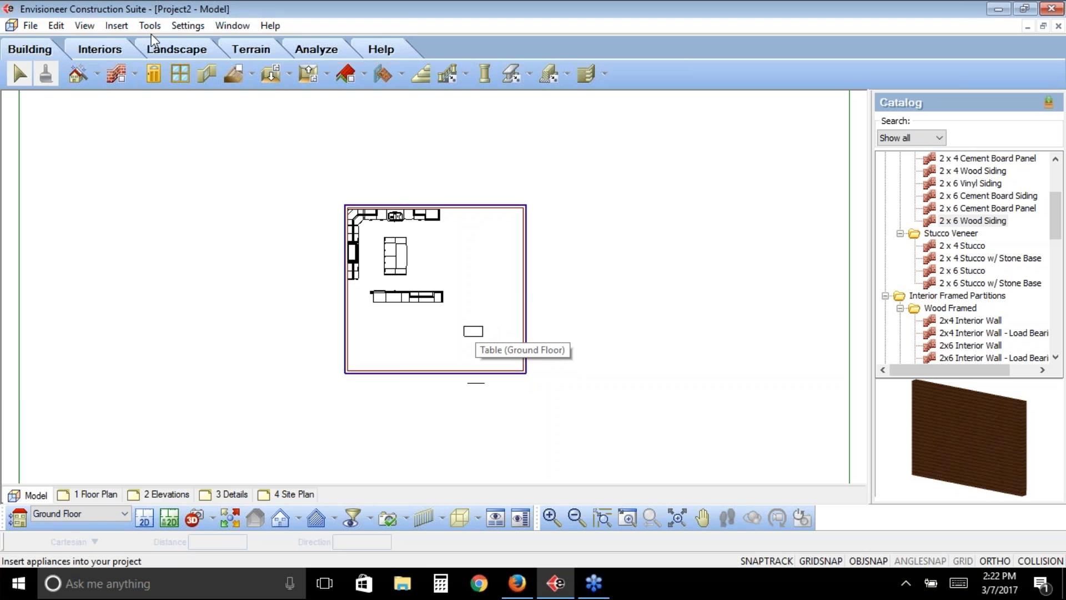
- Save the coffee table from the plan to the catalog, without saving another element
{"action": "left_click", "coordinate": [38, 29]}
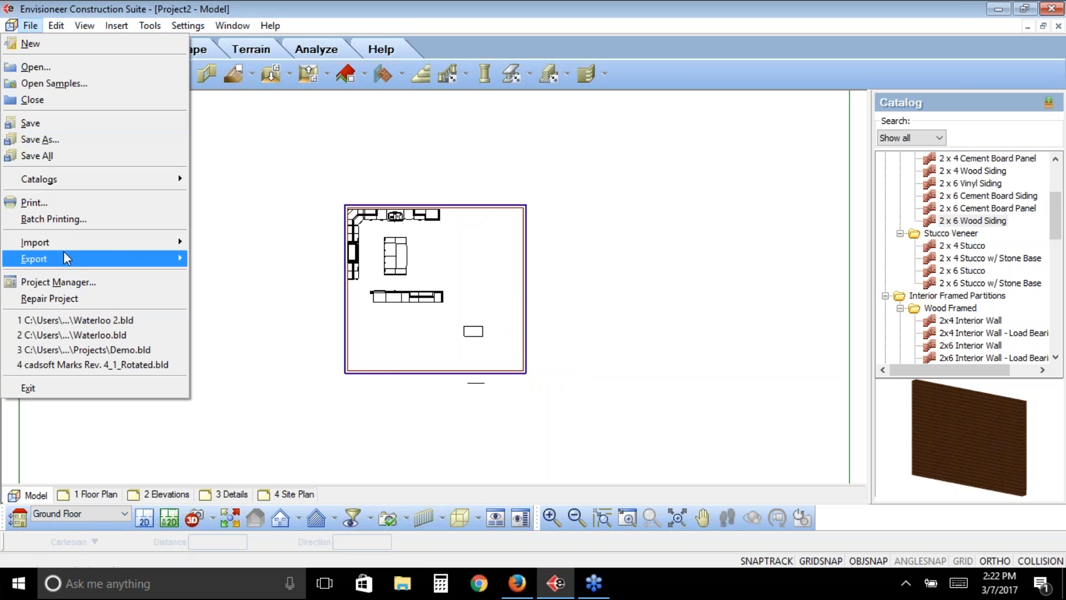
{"action": "mouse_move", "coordinate": [67, 243]}
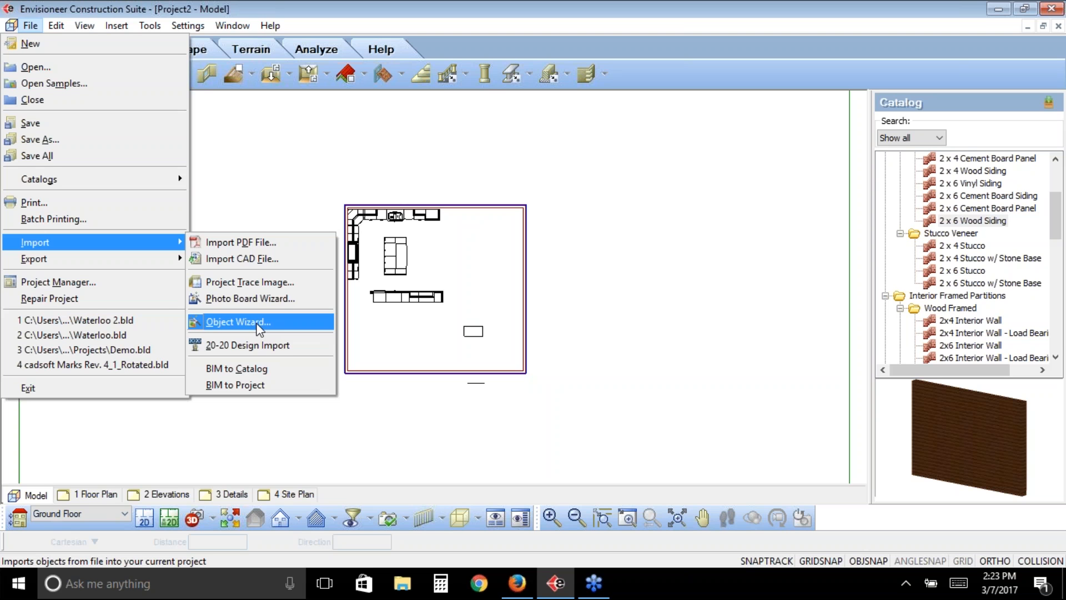
{"action": "mouse_move", "coordinate": [138, 188]}
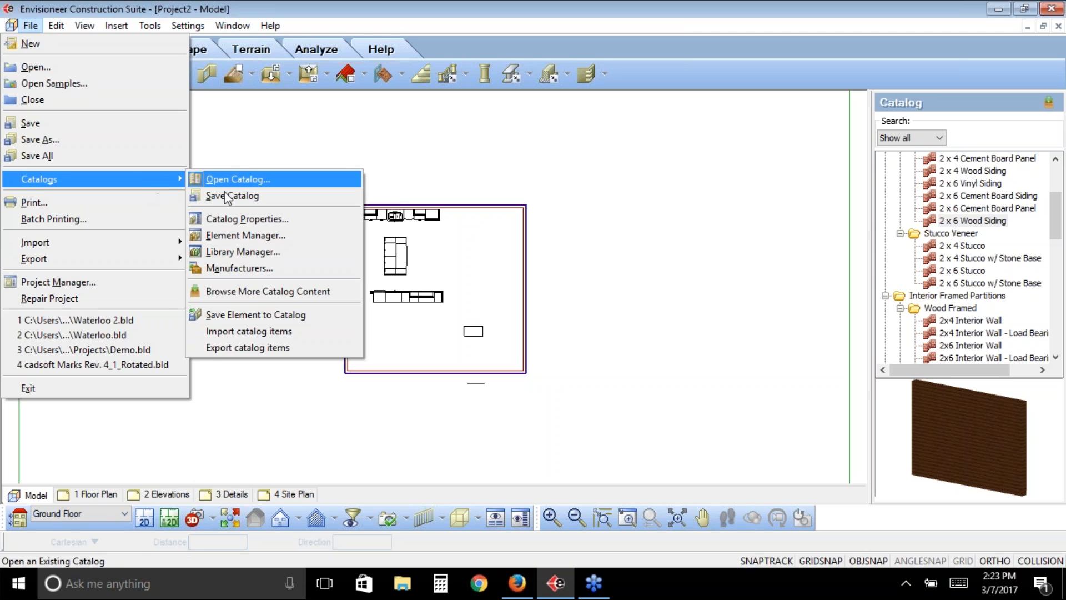
{"action": "left_click", "coordinate": [252, 314]}
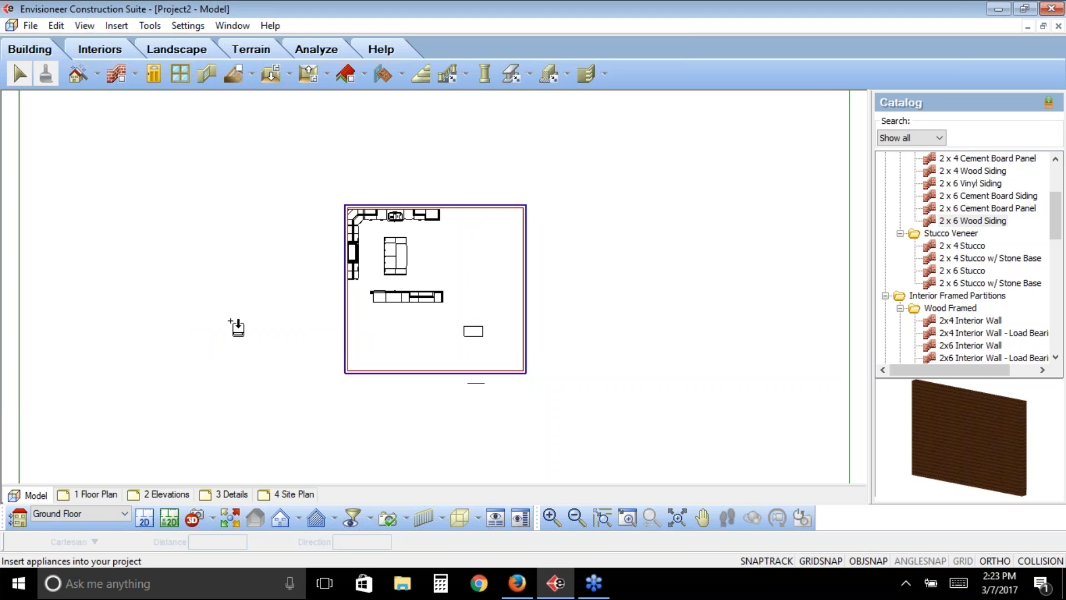
{"action": "left_click", "coordinate": [481, 331]}
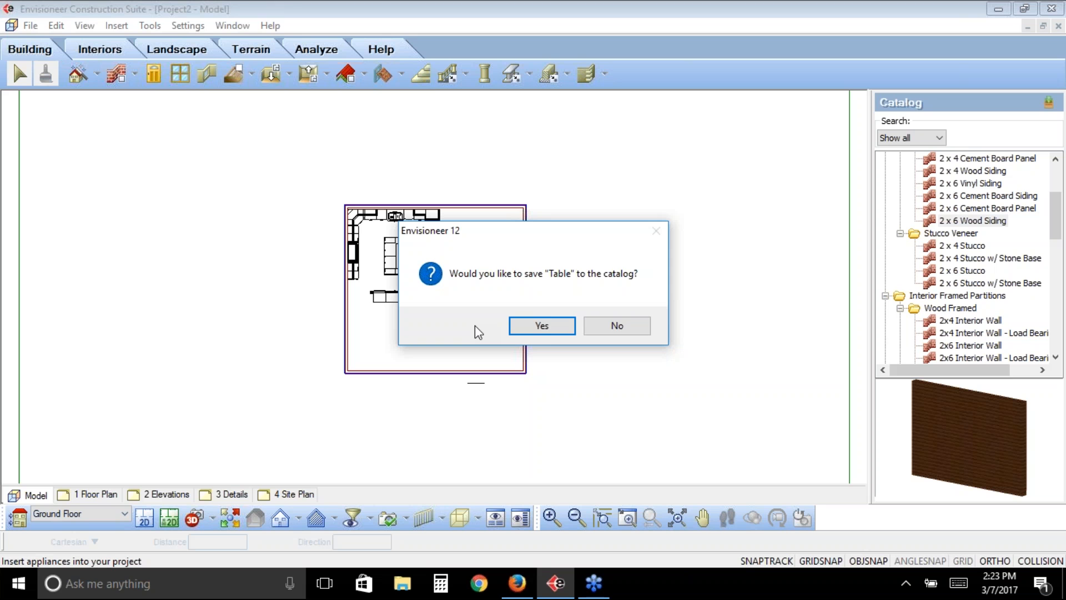
{"action": "left_click", "coordinate": [543, 326]}
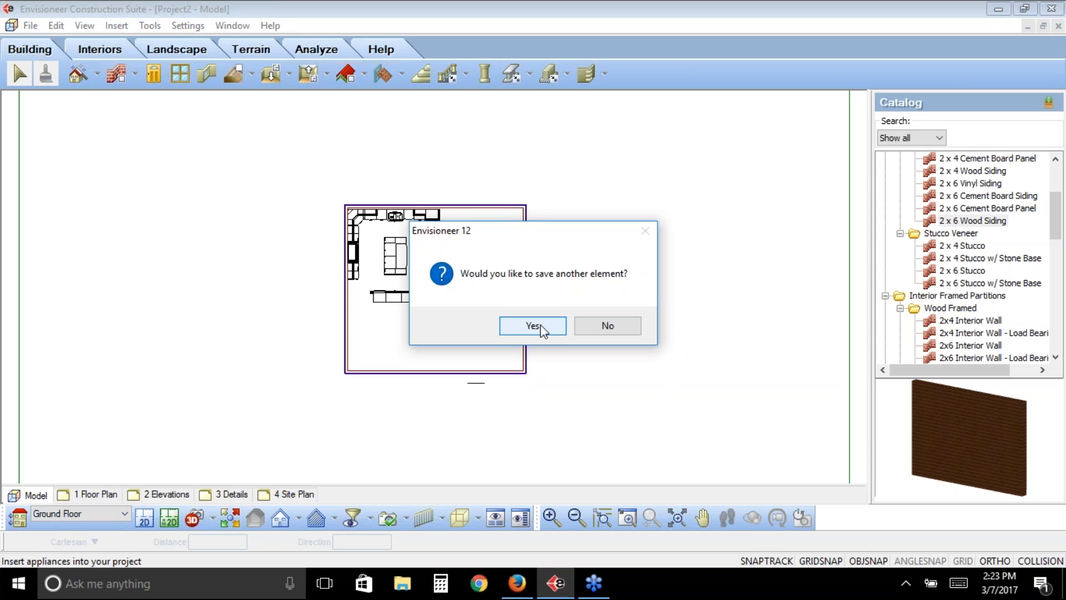
{"action": "left_click", "coordinate": [611, 323]}
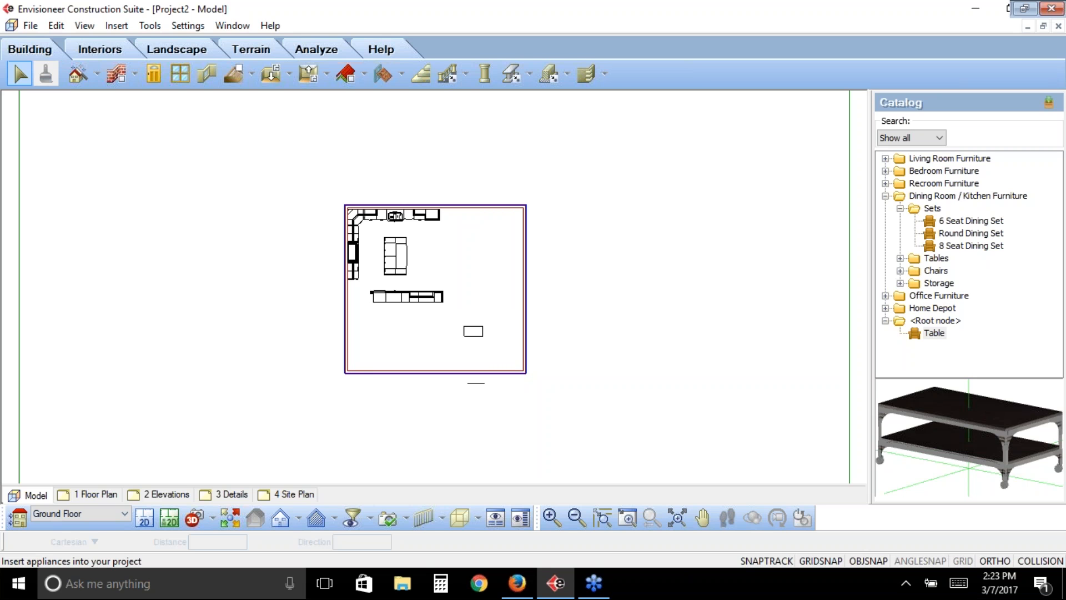
- Export catalog items to a new BIM file, transferring only Table from the <Root node> folder of Interior Furniture
{"action": "left_click", "coordinate": [942, 339]}
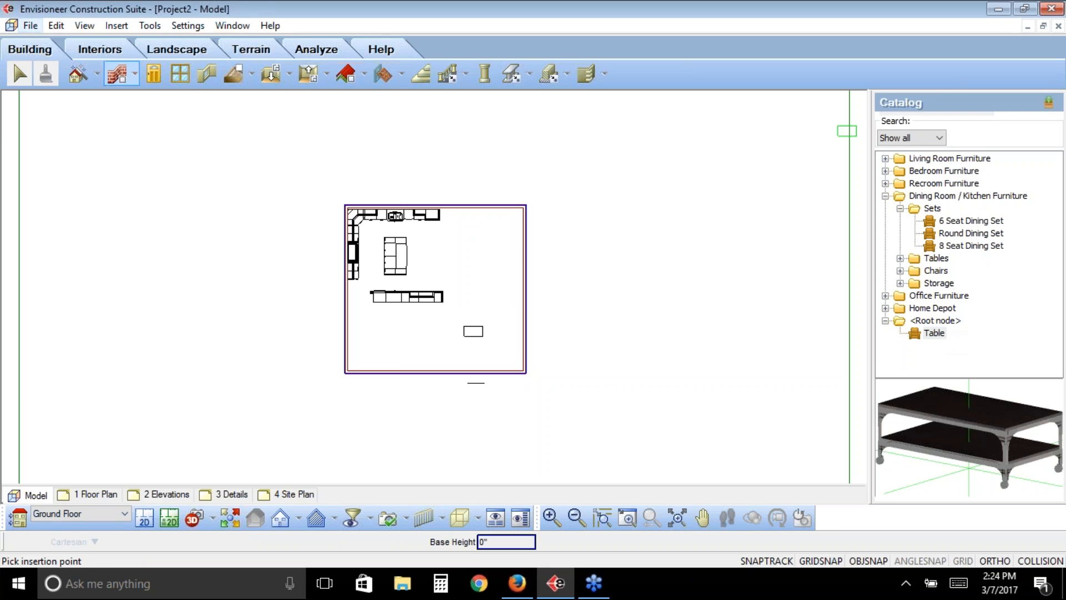
{"action": "left_click", "coordinate": [31, 26]}
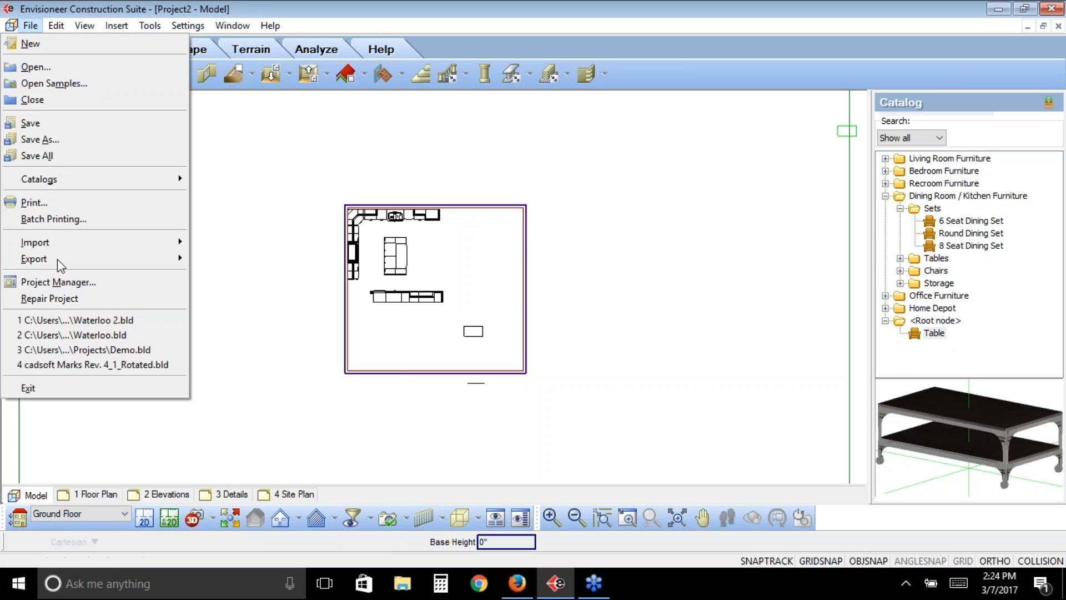
{"action": "mouse_move", "coordinate": [58, 259]}
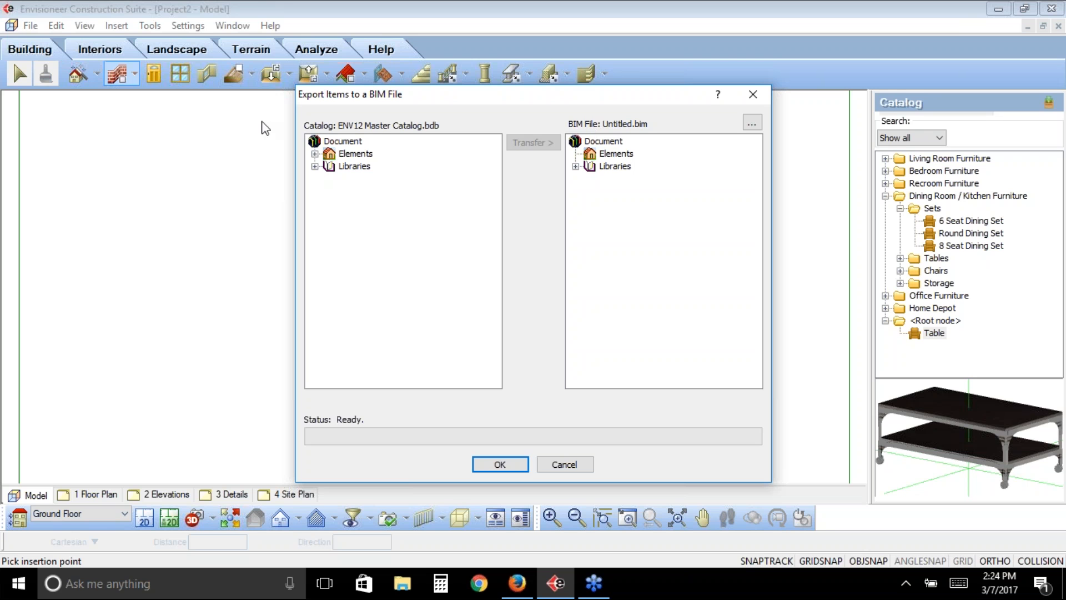
{"action": "left_click", "coordinate": [316, 154]}
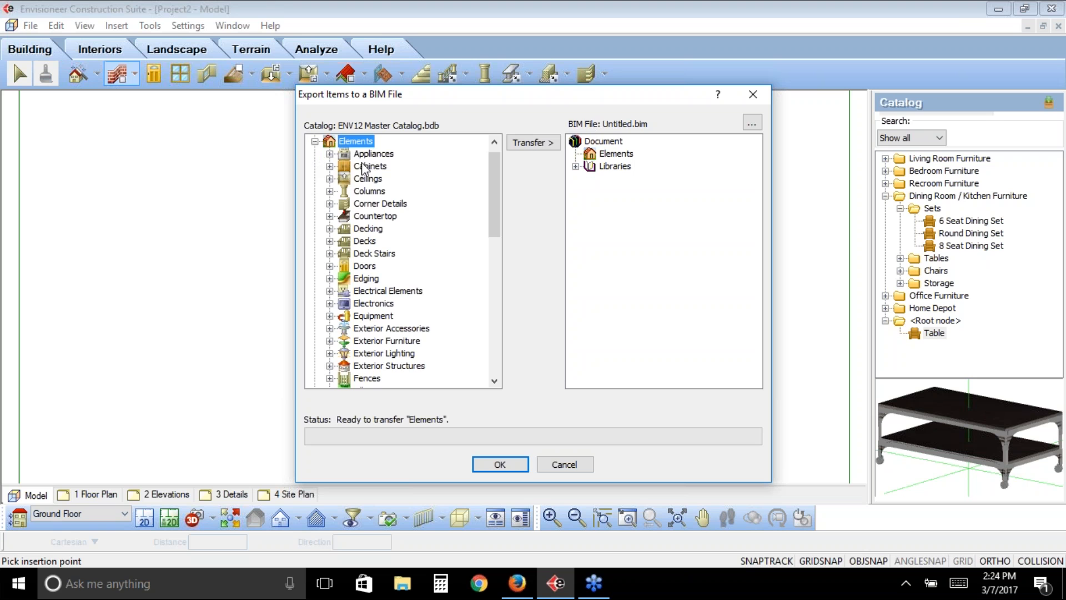
{"action": "left_click_drag", "start_coordinate": [491, 166], "coordinate": [492, 259]}
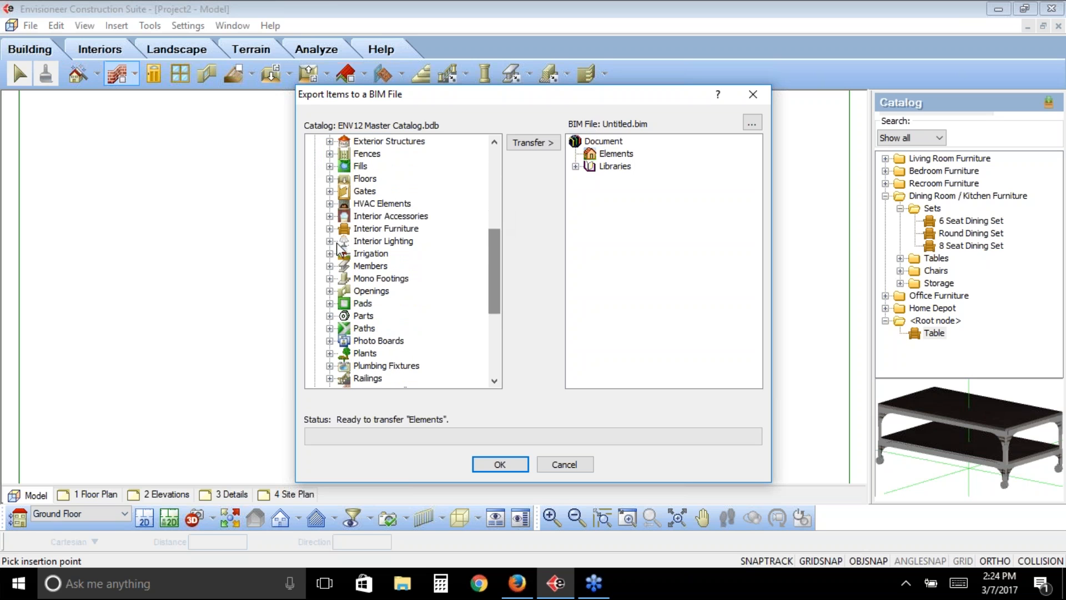
{"action": "left_click", "coordinate": [329, 228]}
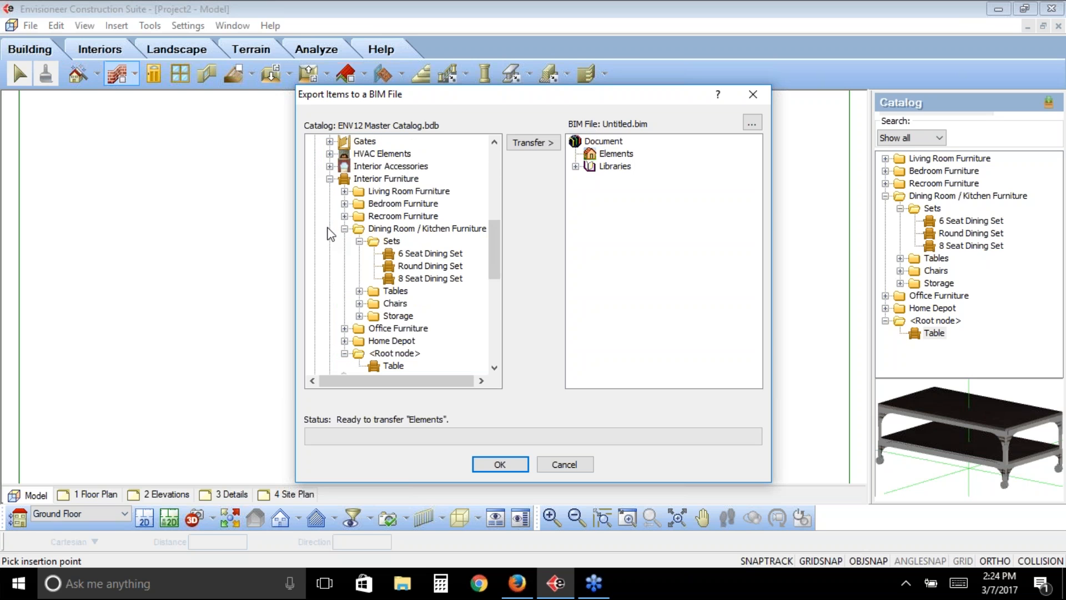
{"action": "left_click_drag", "start_coordinate": [495, 232], "coordinate": [501, 286]}
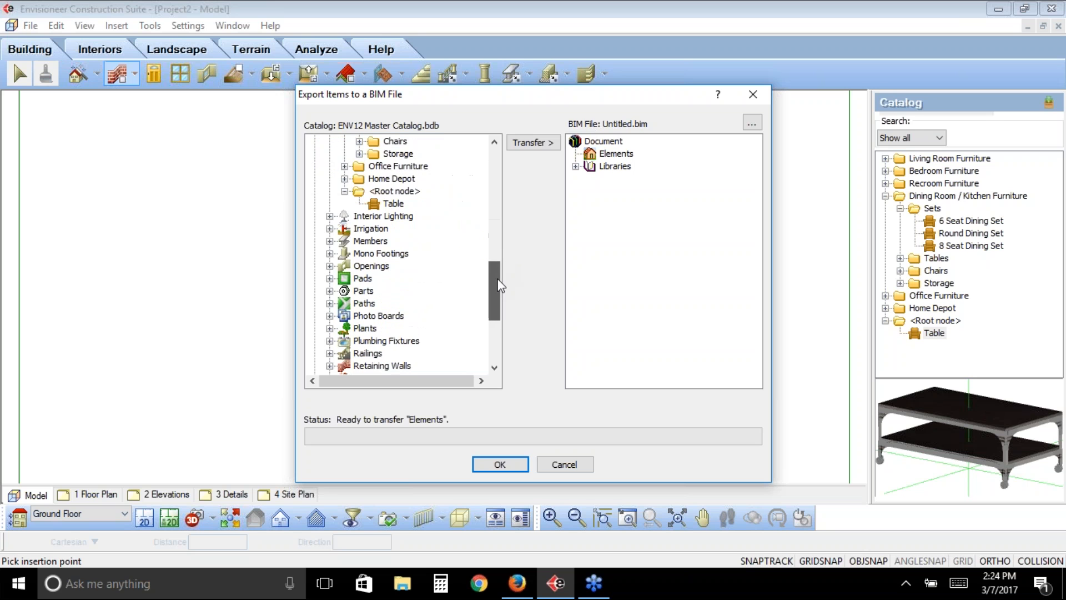
{"action": "scroll", "coordinate": [497, 286], "scroll_direction": "down", "scroll_amount": 2}
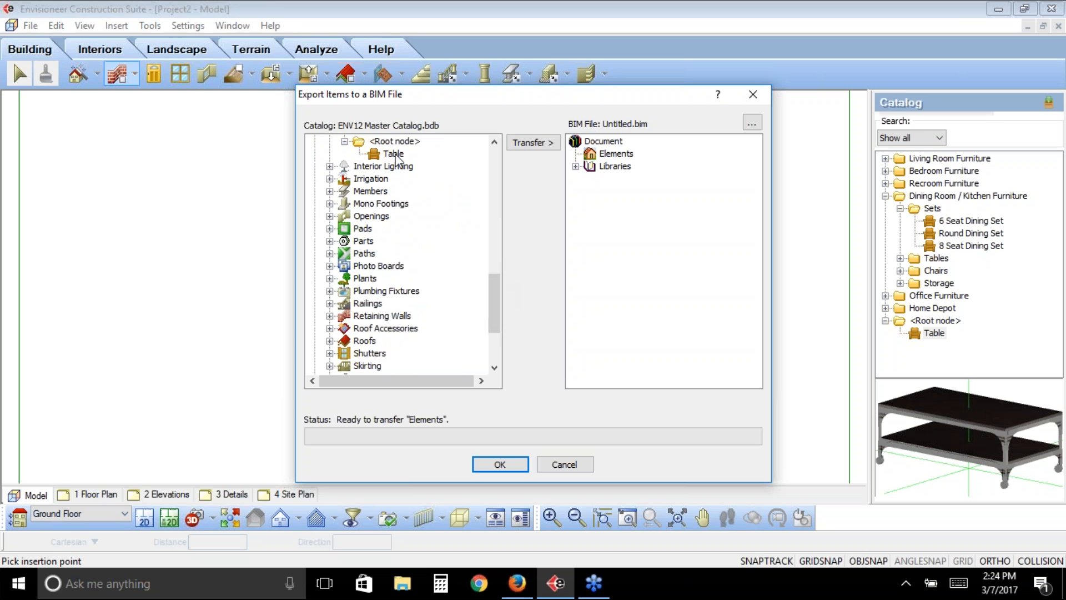
{"action": "left_click", "coordinate": [394, 154]}
{"action": "left_click", "coordinate": [530, 145]}
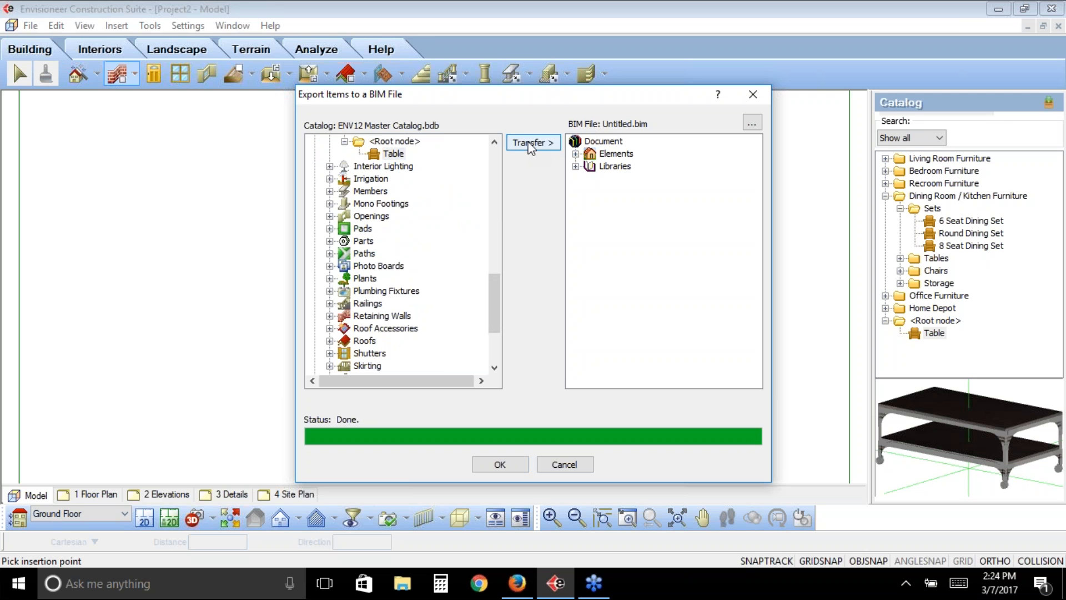
{"action": "left_click", "coordinate": [576, 154]}
{"action": "left_click", "coordinate": [590, 167]}
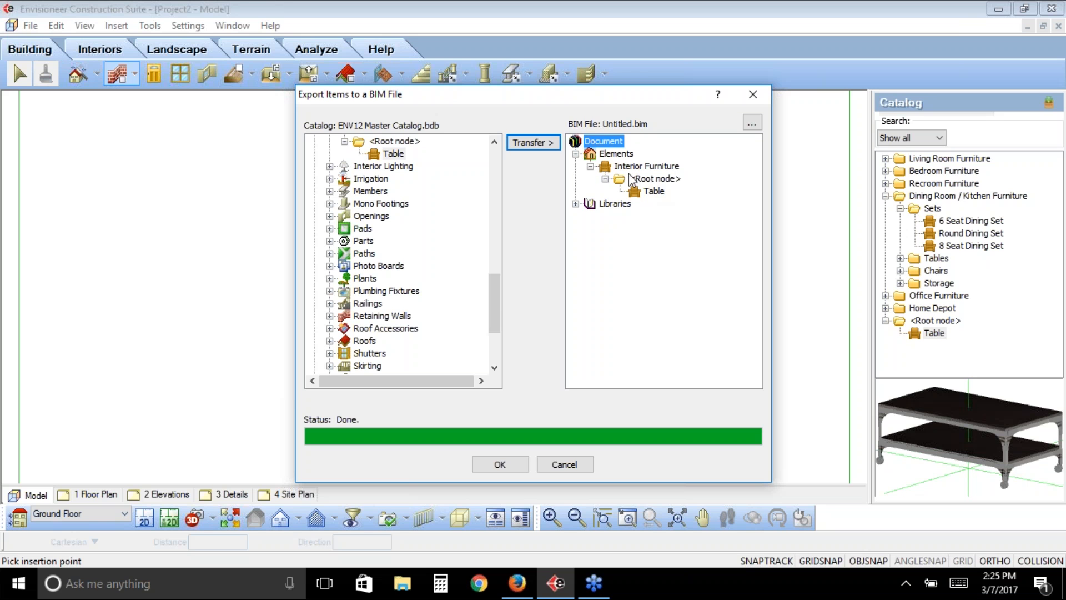
- Review the master catalog's element categories available for transfer, including Appliances and the complete Elements group
{"action": "left_click_drag", "start_coordinate": [492, 289], "coordinate": [494, 176]}
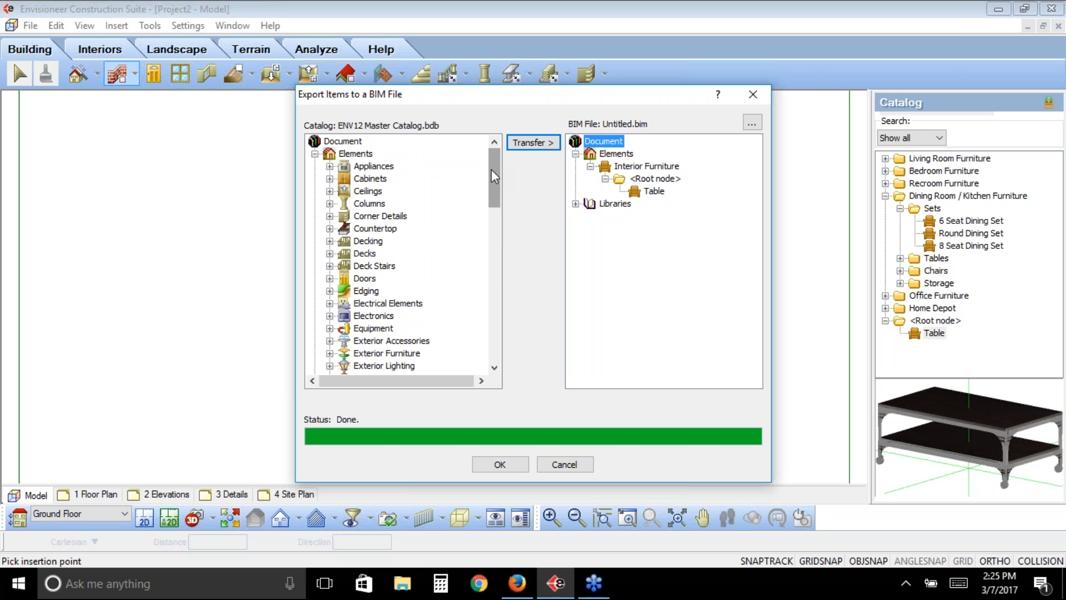
{"action": "left_click_drag", "start_coordinate": [491, 180], "coordinate": [493, 277]}
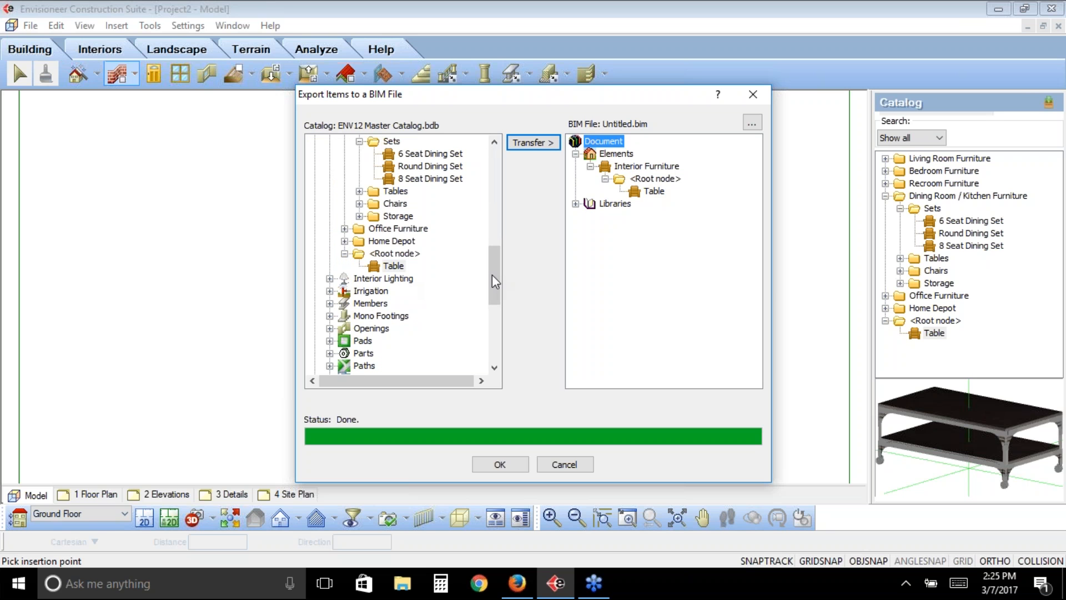
{"action": "left_click_drag", "start_coordinate": [492, 274], "coordinate": [496, 169]}
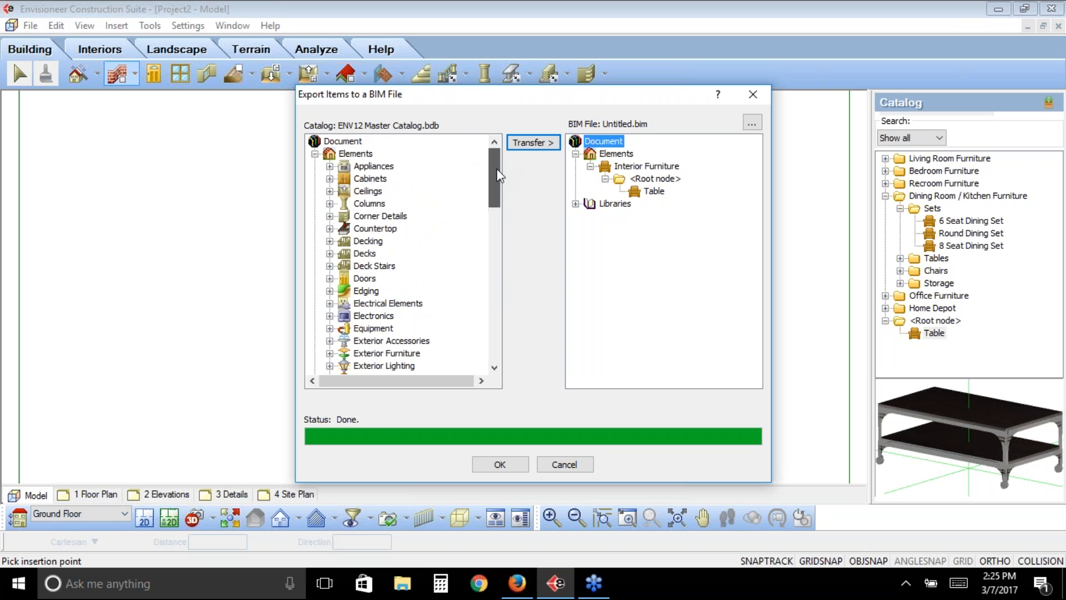
{"action": "left_click", "coordinate": [388, 173]}
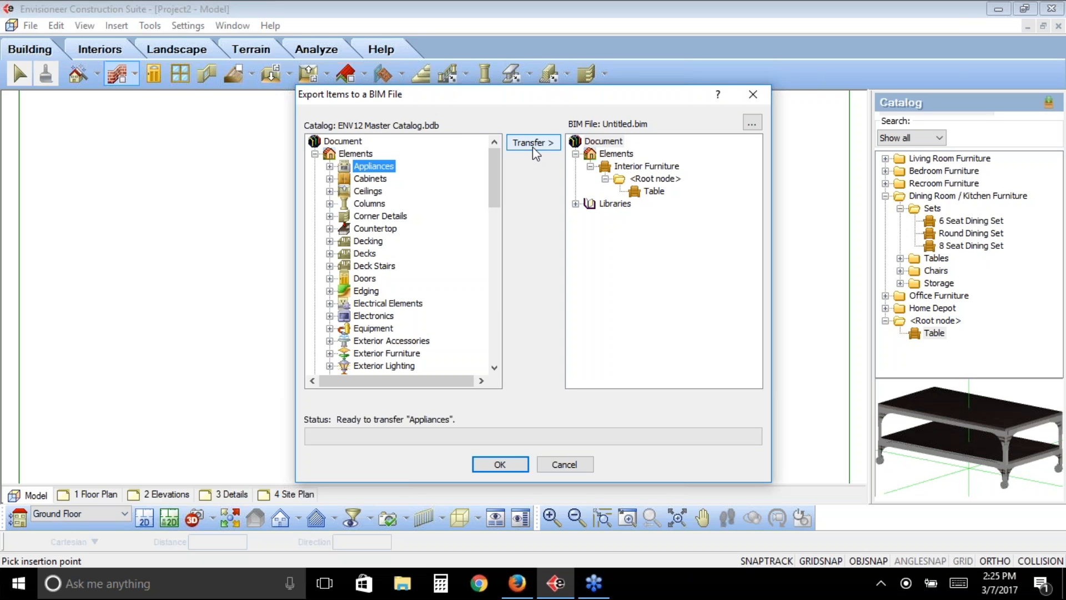
{"action": "left_click", "coordinate": [358, 154]}
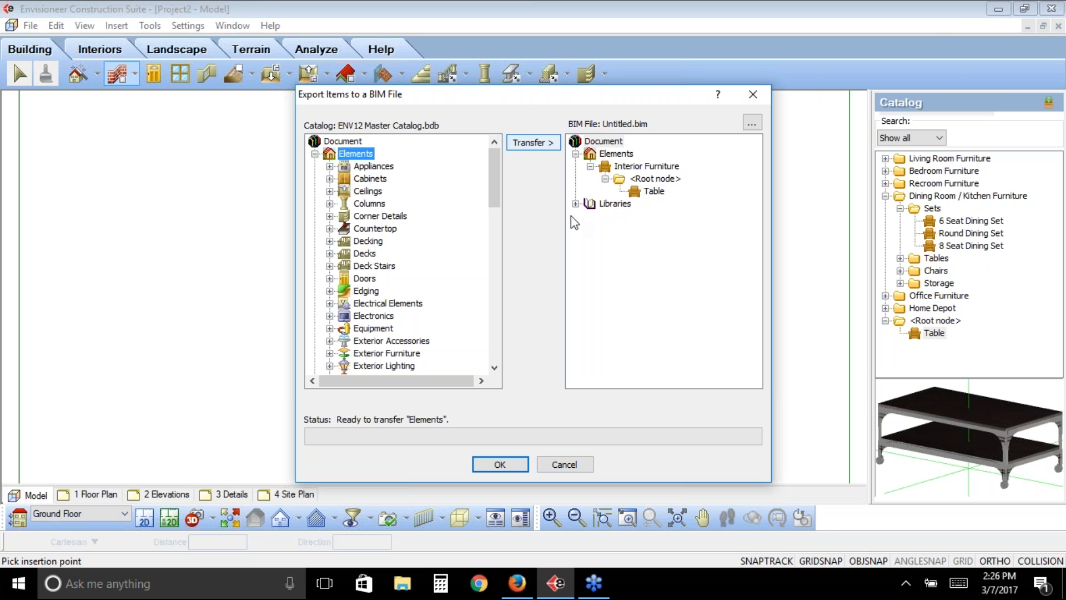
- Save the exported catalog item to the Desktop as a BIM file named Table
{"action": "left_click", "coordinate": [500, 466]}
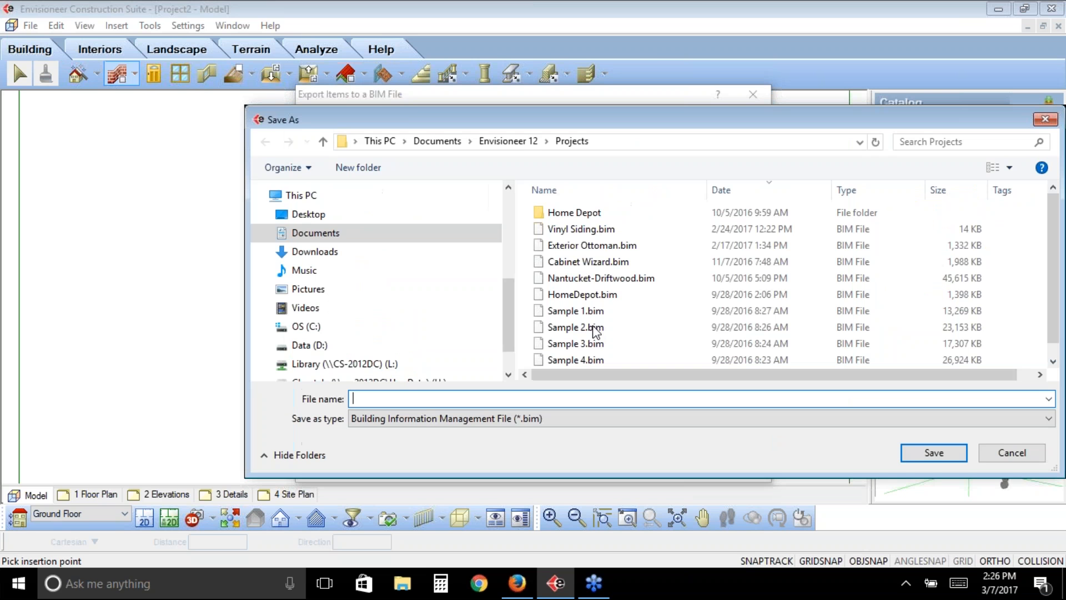
{"action": "left_click", "coordinate": [305, 214]}
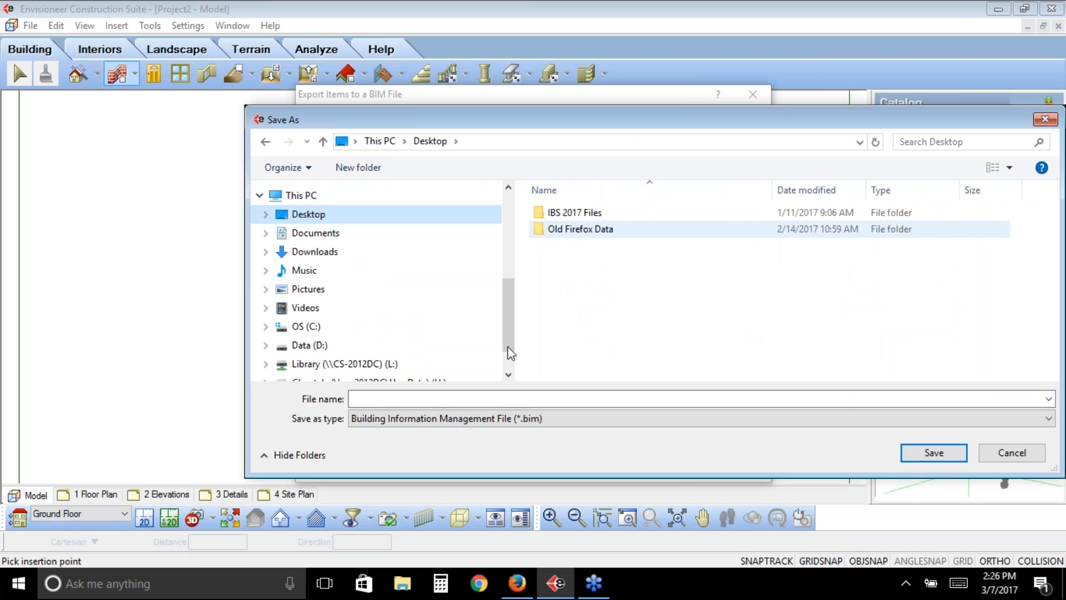
{"action": "left_click", "coordinate": [414, 399]}
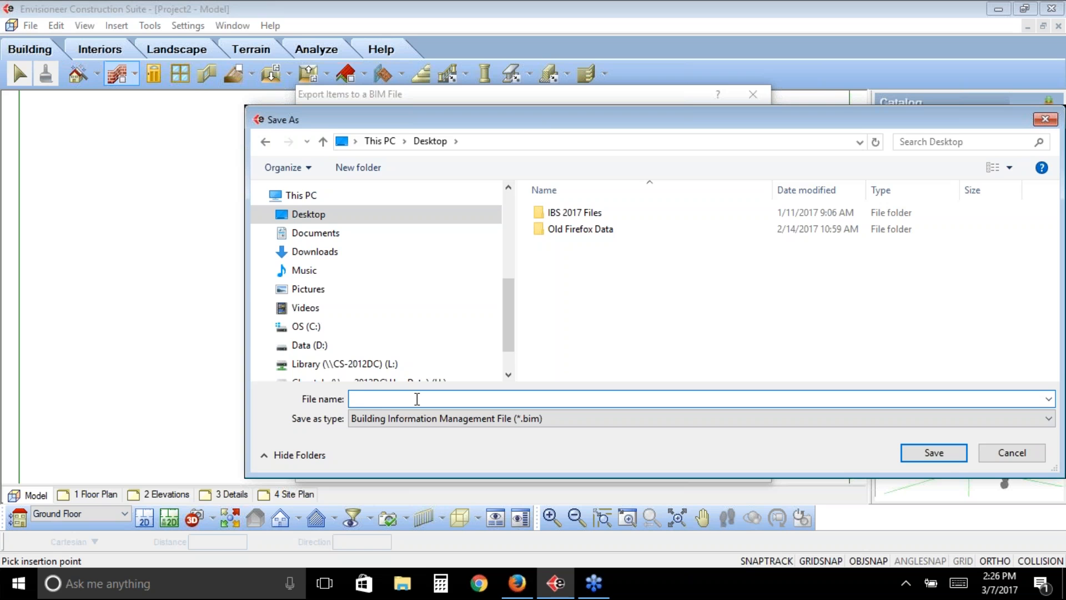
{"action": "type", "text": "Table"}
{"action": "left_click", "coordinate": [928, 456]}
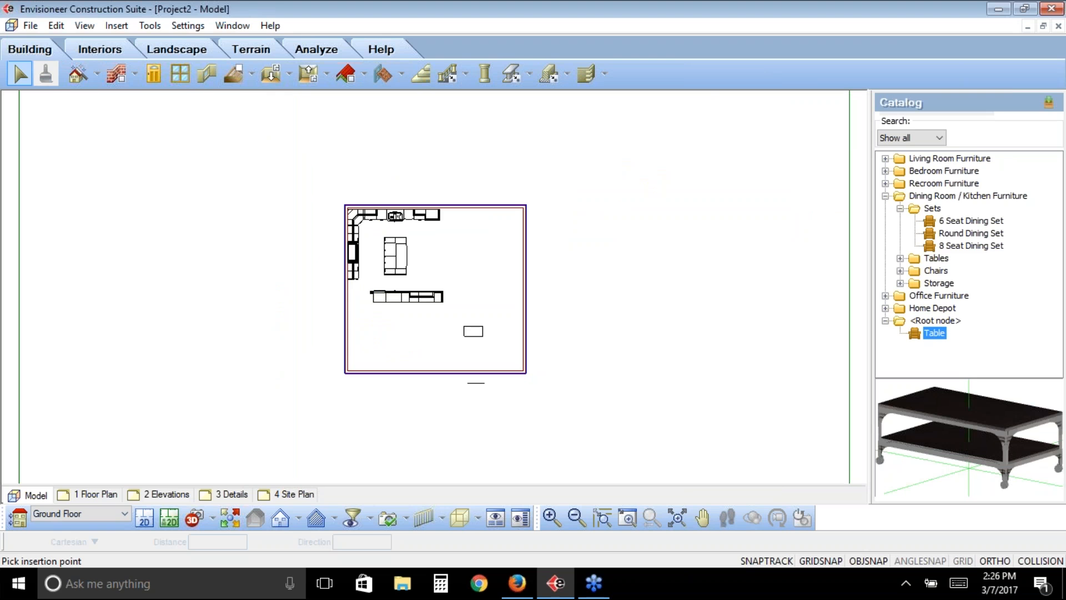
- Start a BIM to Catalog import using Table.bim from the Desktop
{"action": "left_click", "coordinate": [31, 26]}
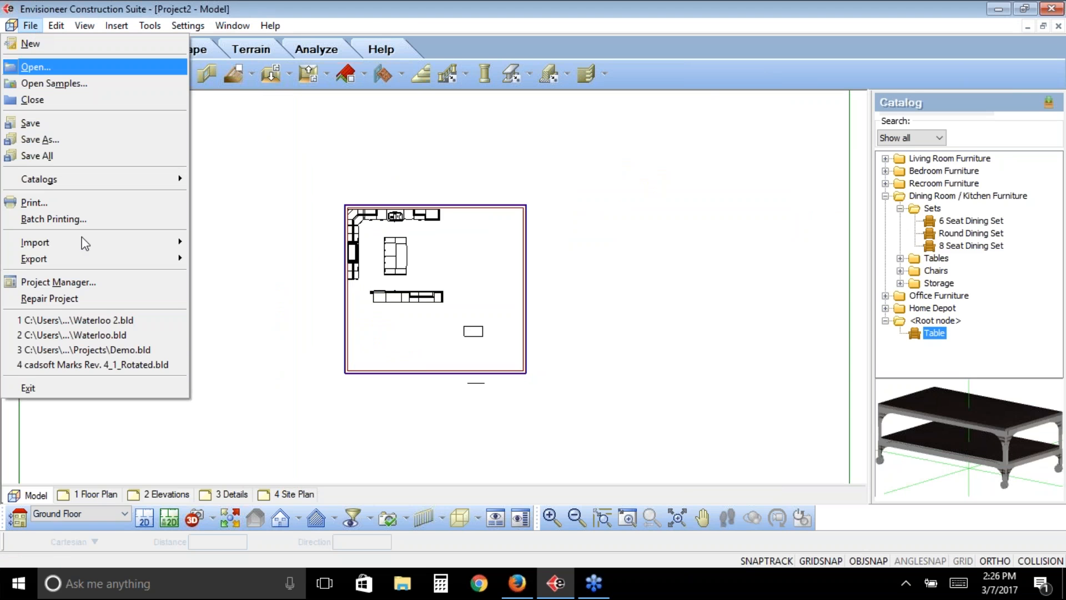
{"action": "mouse_move", "coordinate": [86, 248]}
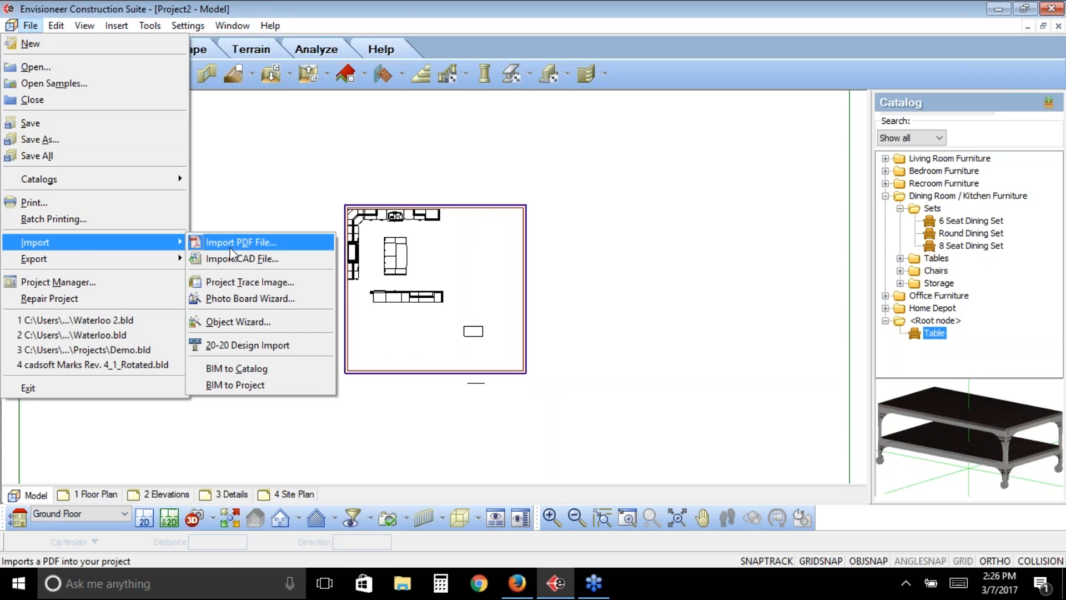
{"action": "left_click", "coordinate": [259, 369]}
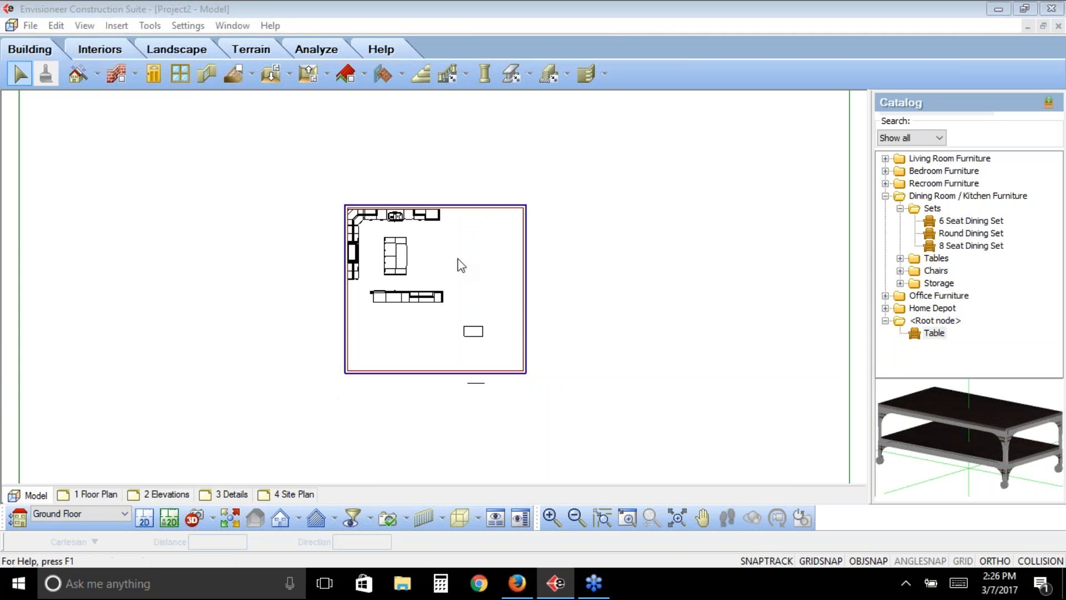
{"action": "left_click", "coordinate": [68, 144]}
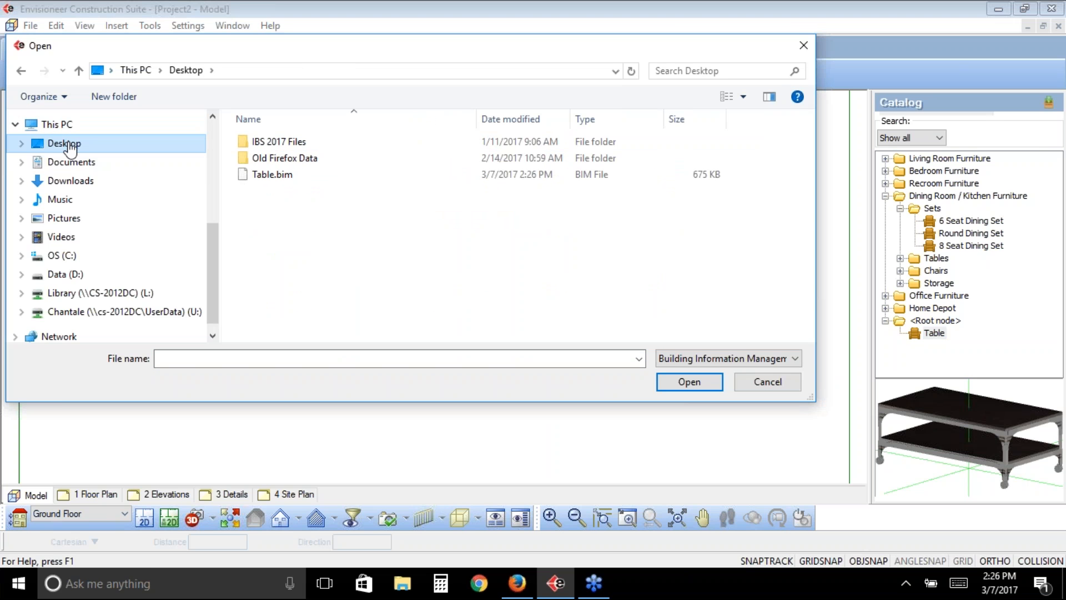
{"action": "left_click", "coordinate": [259, 177]}
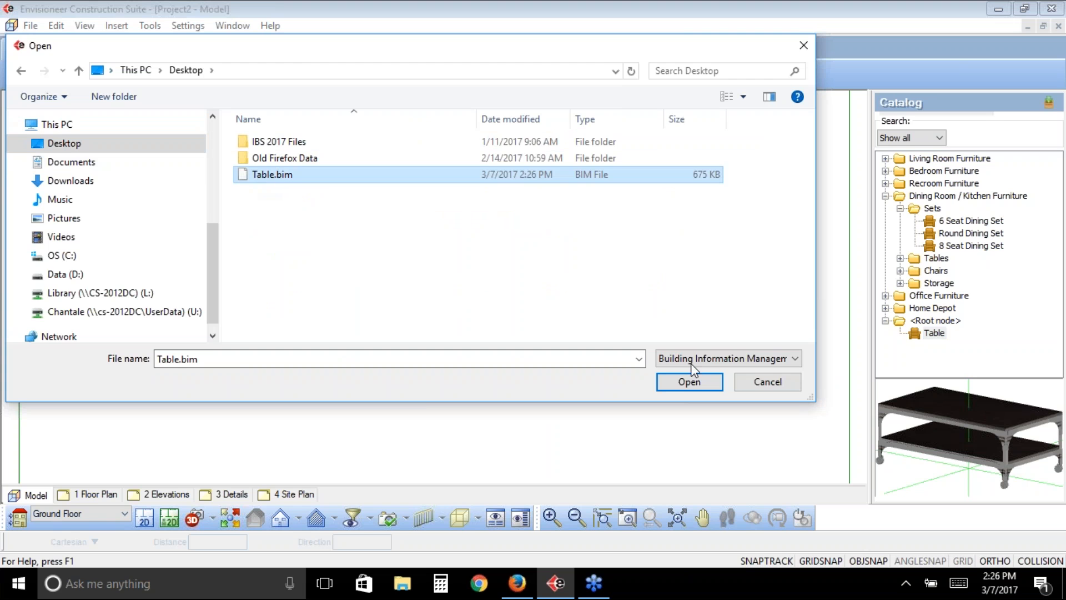
{"action": "left_click", "coordinate": [689, 381]}
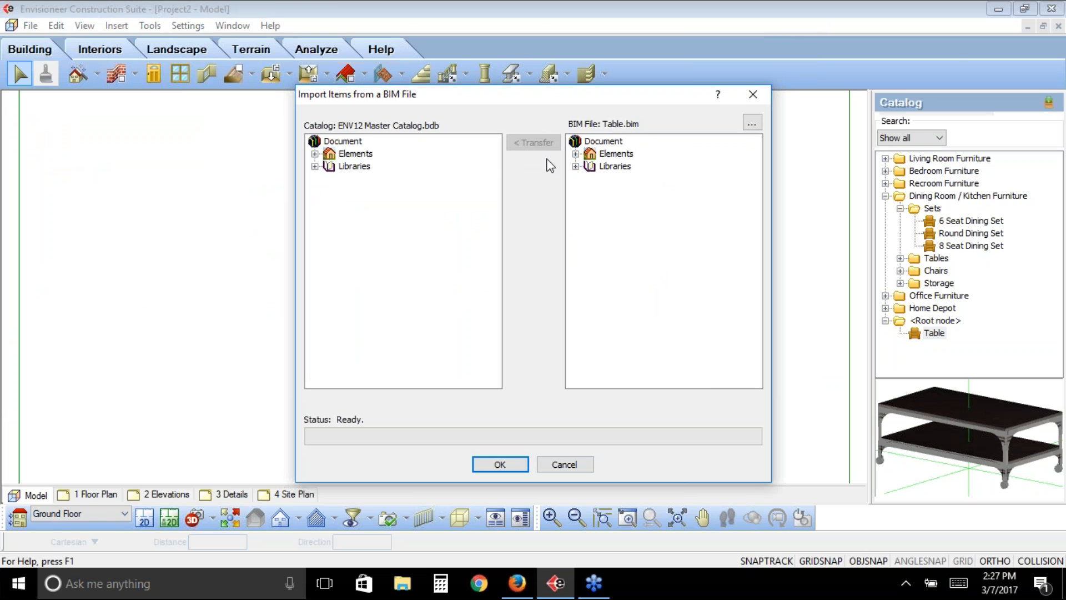
- Transfer Table from the BIM file's Interior Furniture <Root node> folder into the master catalog
{"action": "left_click", "coordinate": [576, 154]}
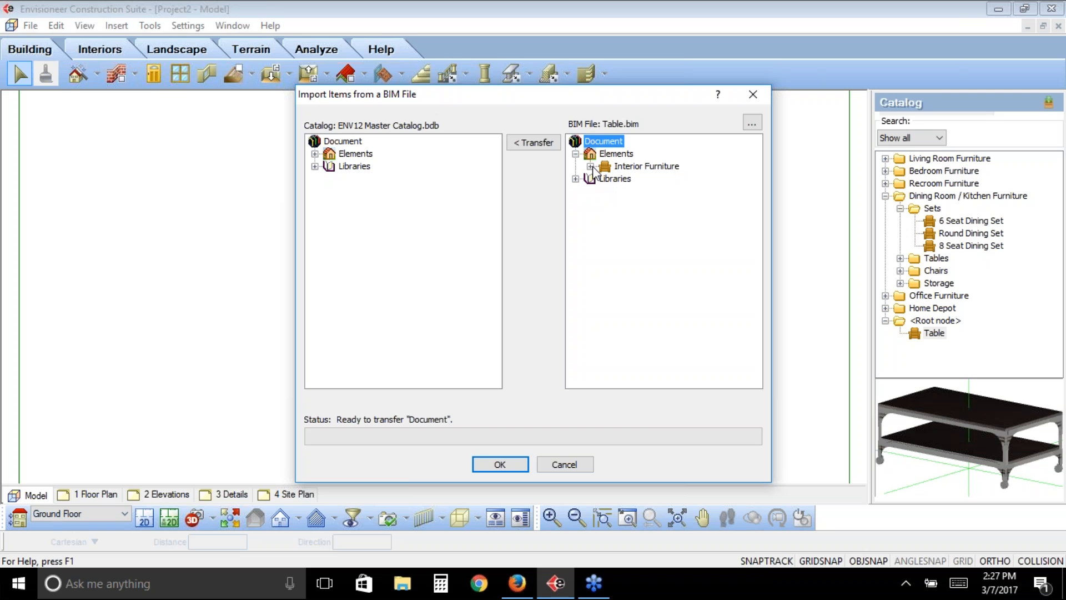
{"action": "left_click", "coordinate": [591, 166]}
{"action": "left_click", "coordinate": [655, 192]}
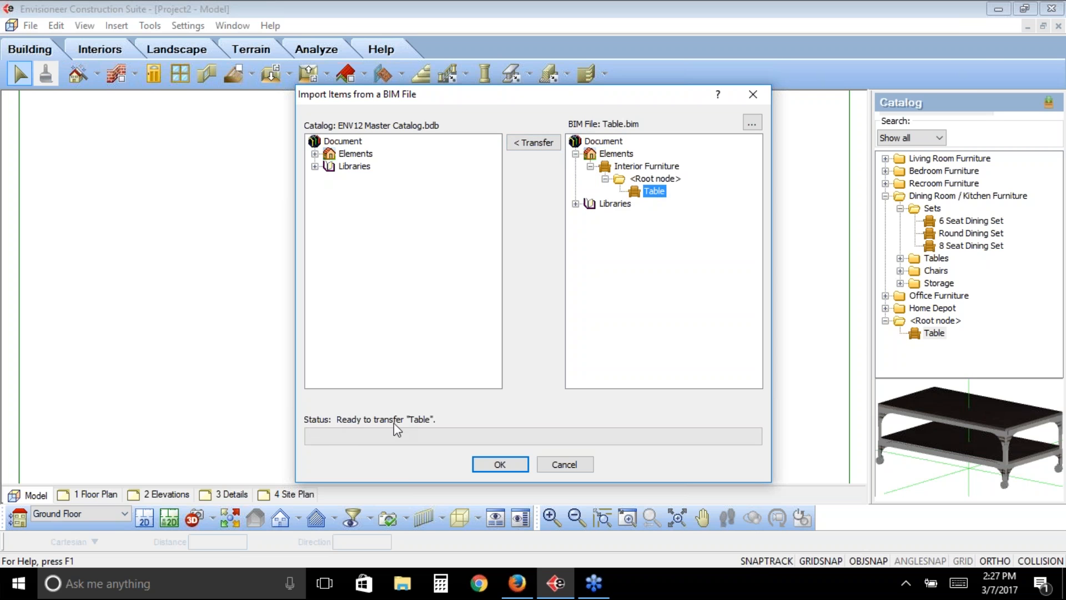
{"action": "left_click", "coordinate": [528, 143]}
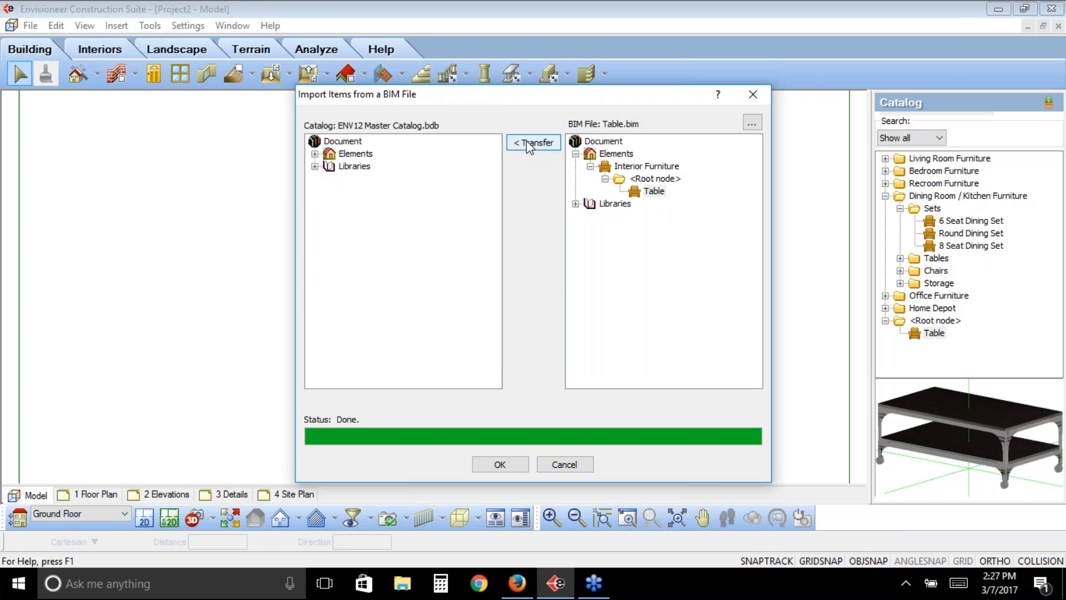
- Check for Table in the master catalog's Interior Furniture <Root node> folder and finish the import
{"action": "left_click", "coordinate": [315, 154]}
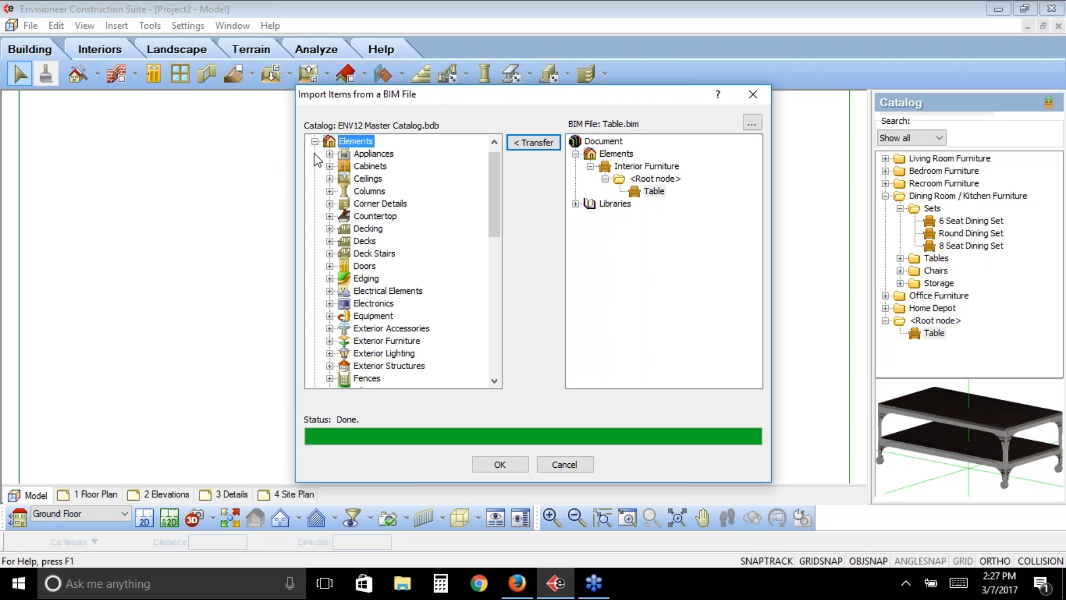
{"action": "left_click_drag", "start_coordinate": [492, 189], "coordinate": [498, 296]}
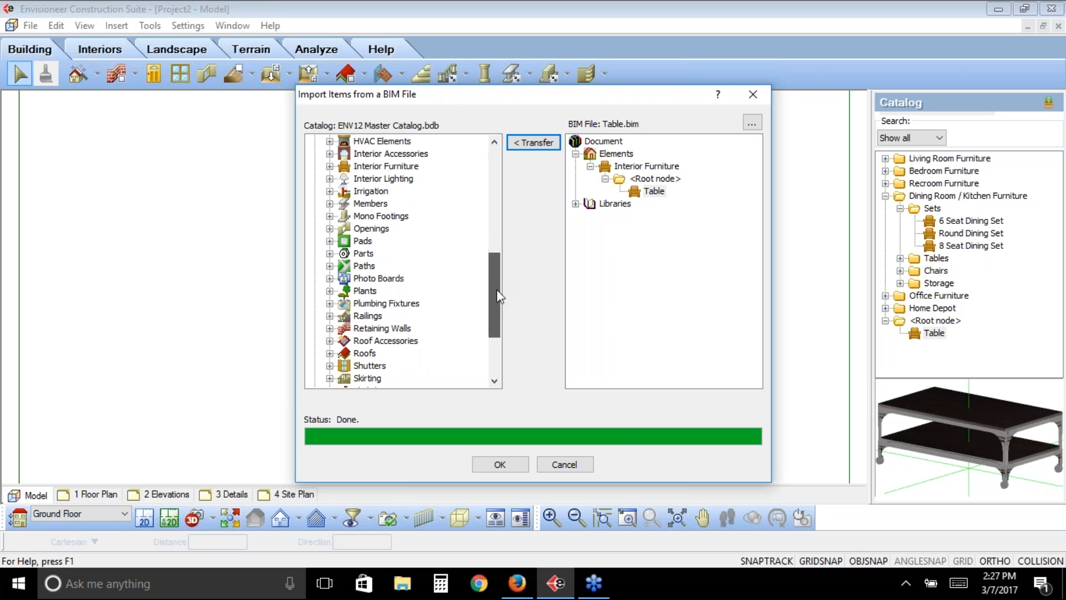
{"action": "left_click", "coordinate": [330, 166]}
{"action": "scroll", "coordinate": [389, 240], "scroll_direction": "down", "scroll_amount": 3}
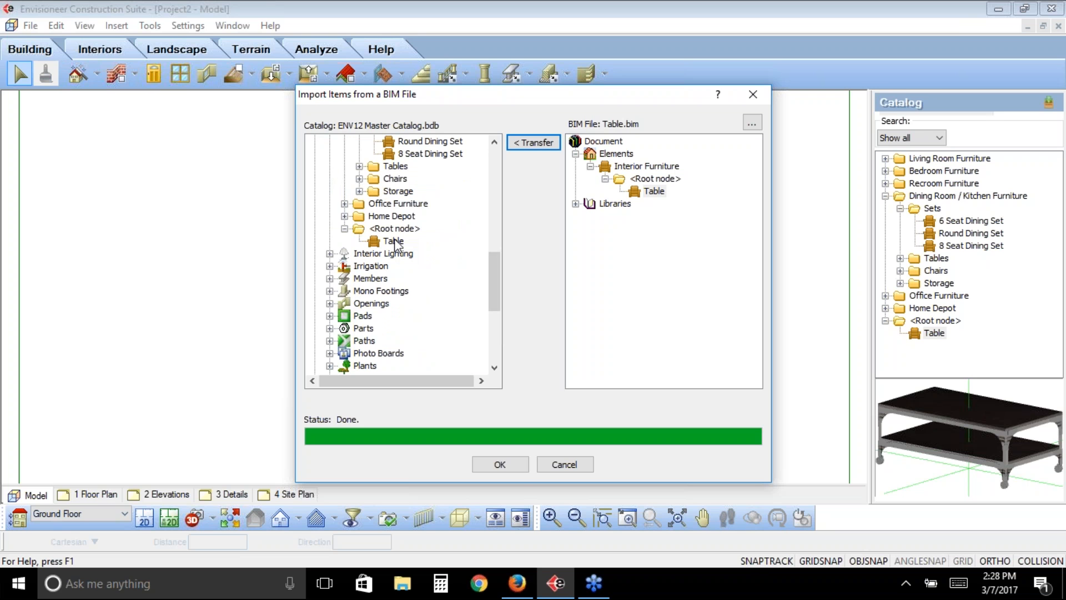
{"action": "left_click", "coordinate": [518, 468]}
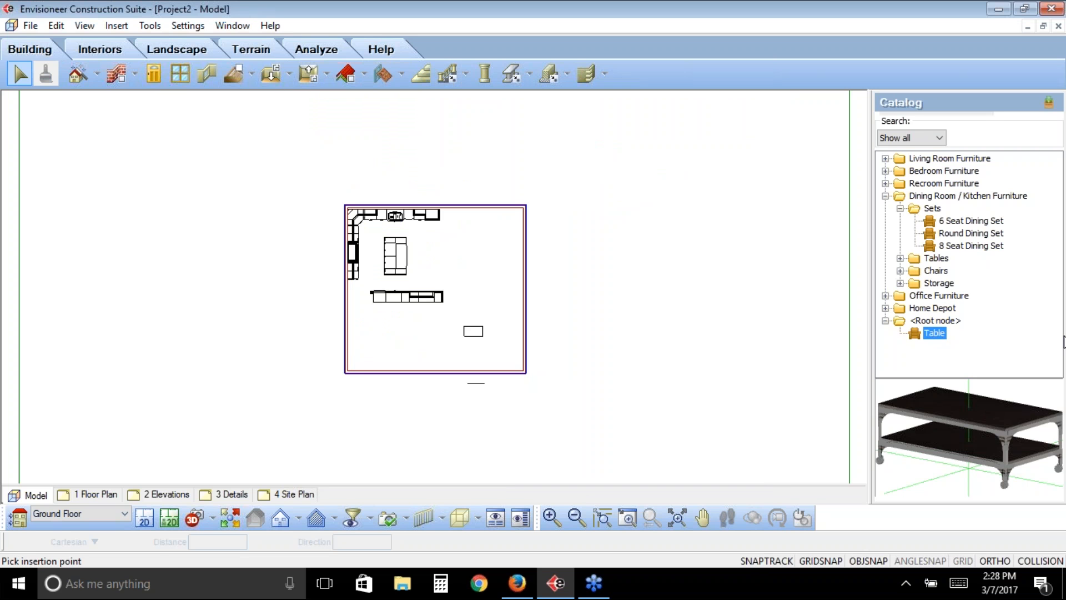
{"action": "left_click", "coordinate": [133, 72]}
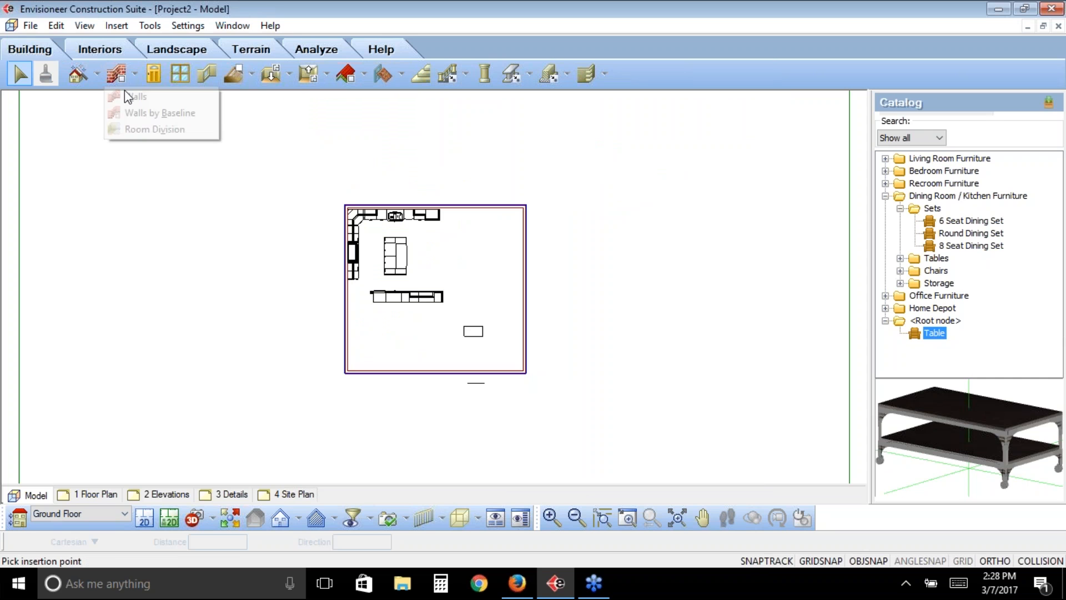
{"action": "left_click", "coordinate": [133, 96]}
{"action": "right_click", "coordinate": [150, 196]}
{"action": "left_click", "coordinate": [188, 199]}
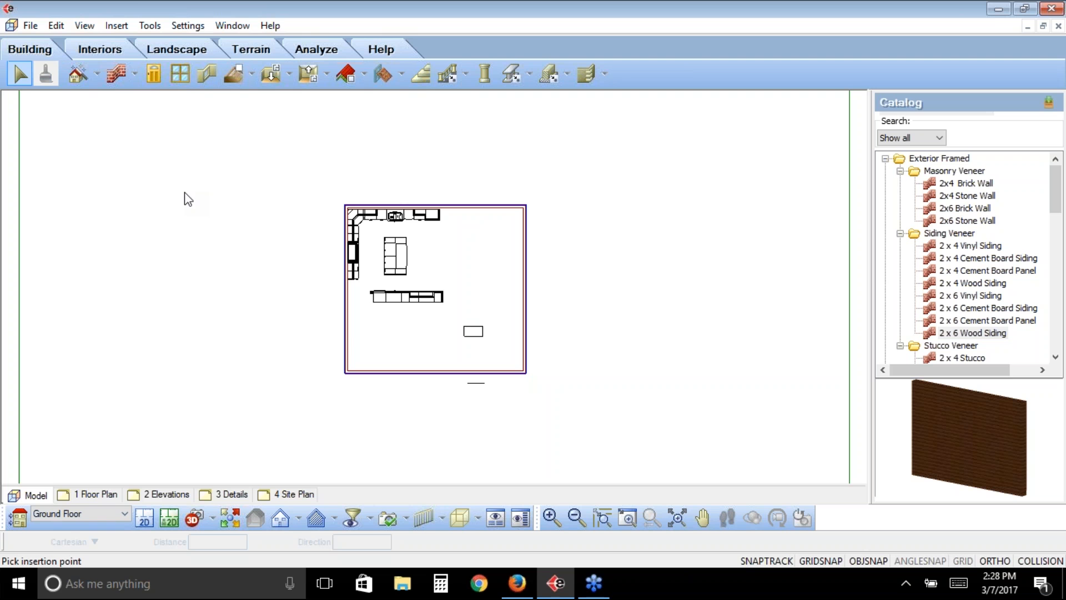
- Review the file formats and BIM options available for importing and exporting the project
{"action": "left_click", "coordinate": [32, 28]}
{"action": "mouse_move", "coordinate": [58, 238]}
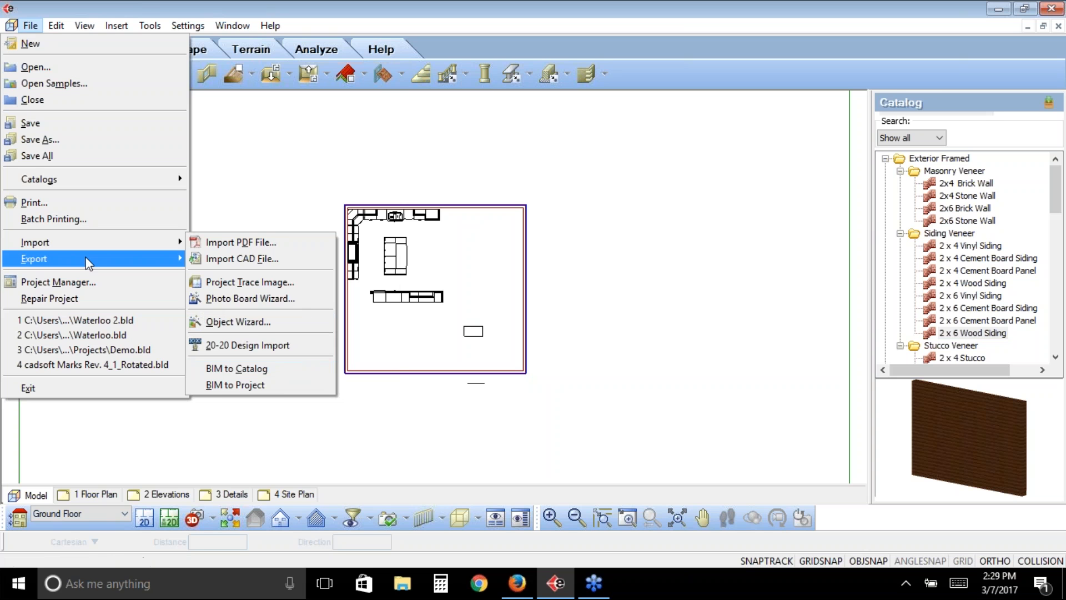
{"action": "mouse_move", "coordinate": [88, 263]}
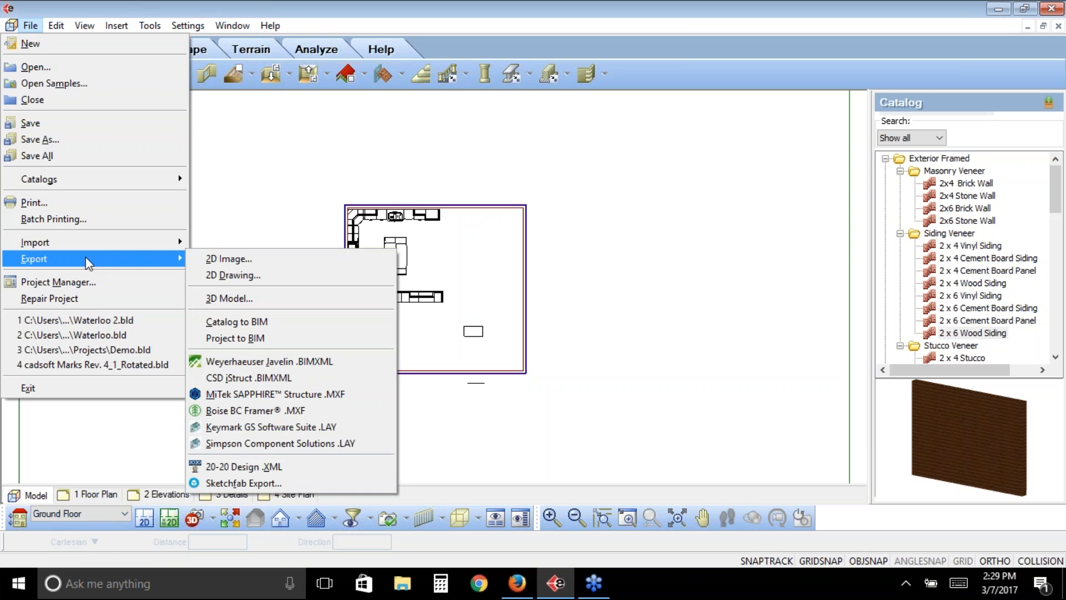
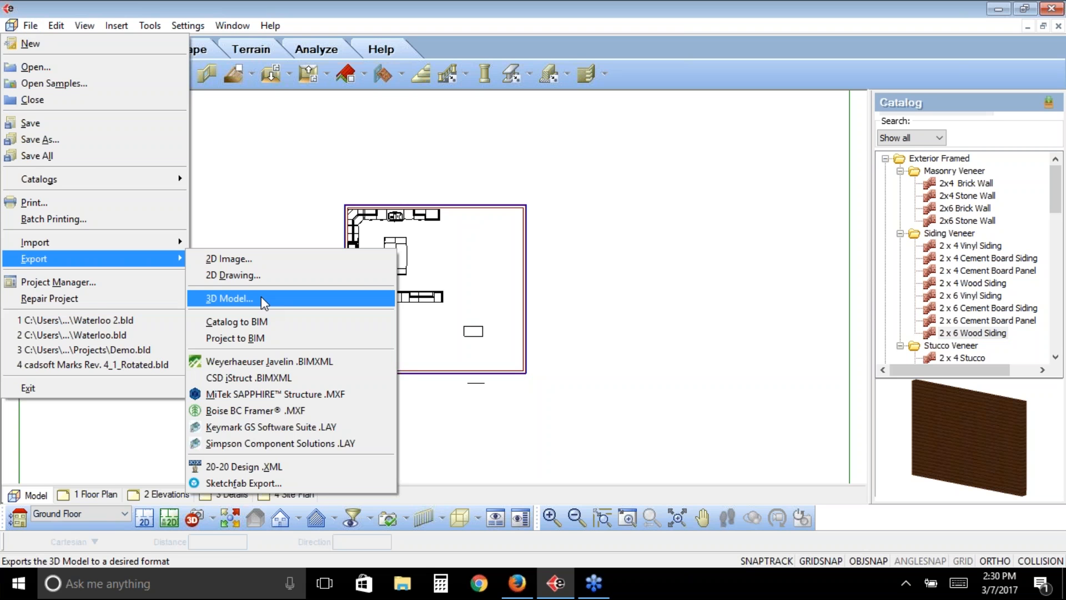
- Export the 3D model to the Desktop as an AutoCAD Drawing (*.dwg) named Test
{"action": "left_click", "coordinate": [261, 299]}
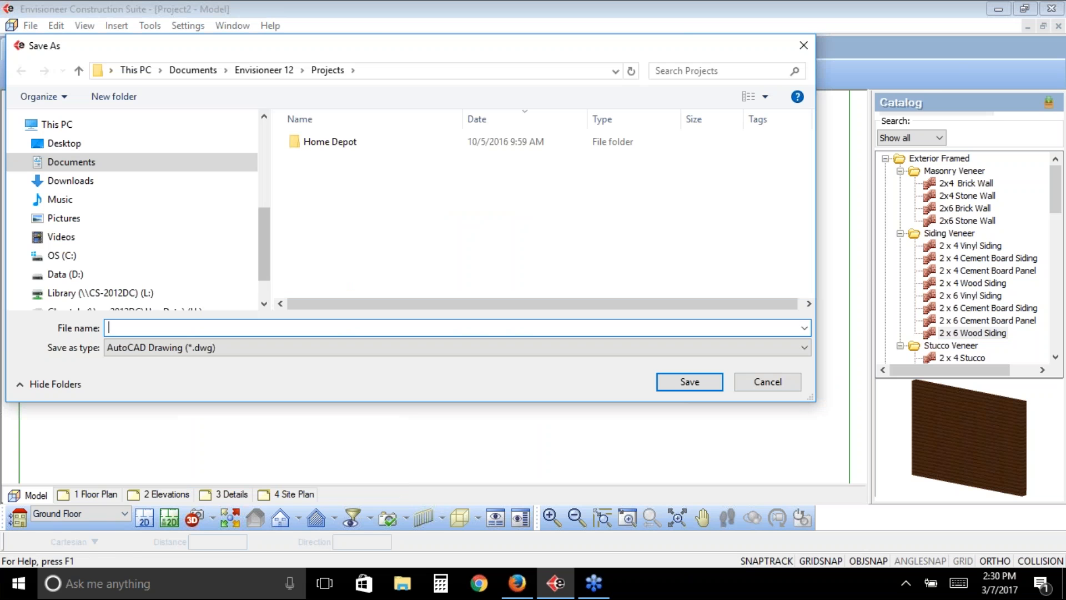
{"action": "left_click", "coordinate": [64, 143]}
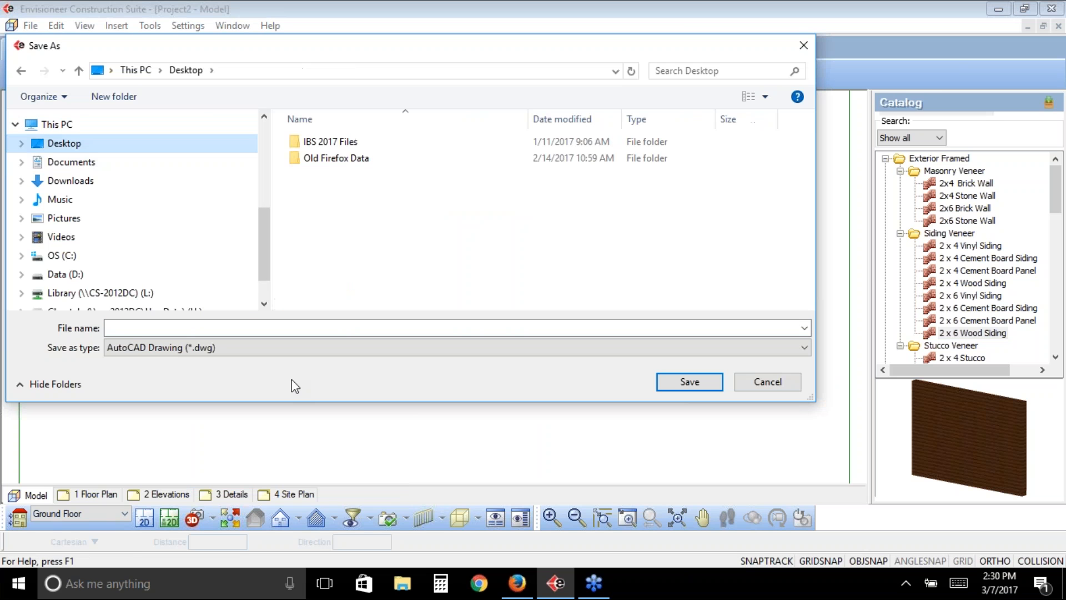
{"action": "left_click", "coordinate": [243, 349]}
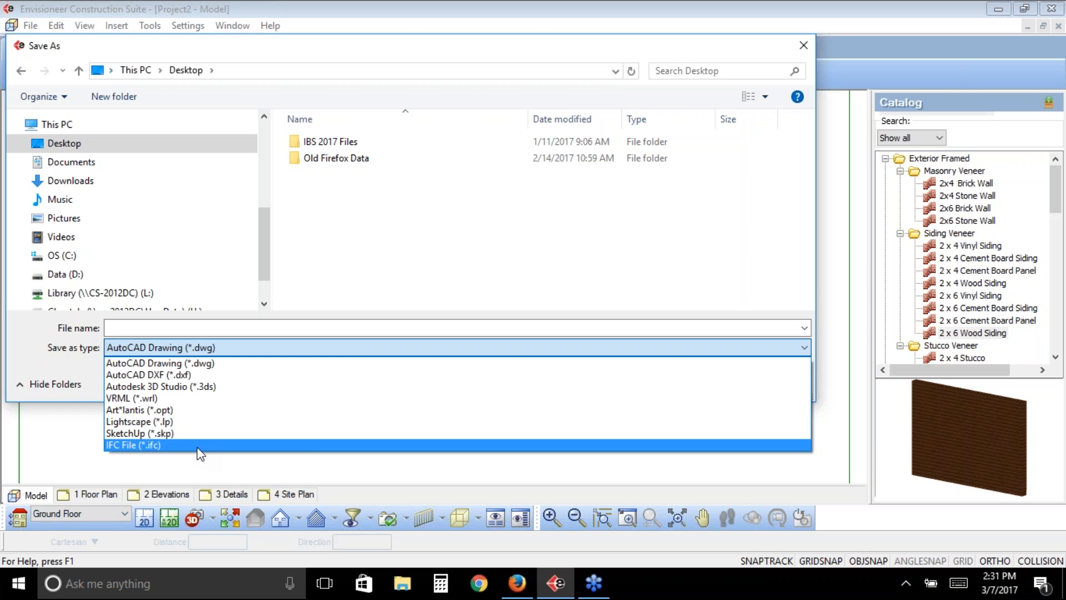
{"action": "left_click", "coordinate": [122, 365]}
{"action": "left_click", "coordinate": [131, 329]}
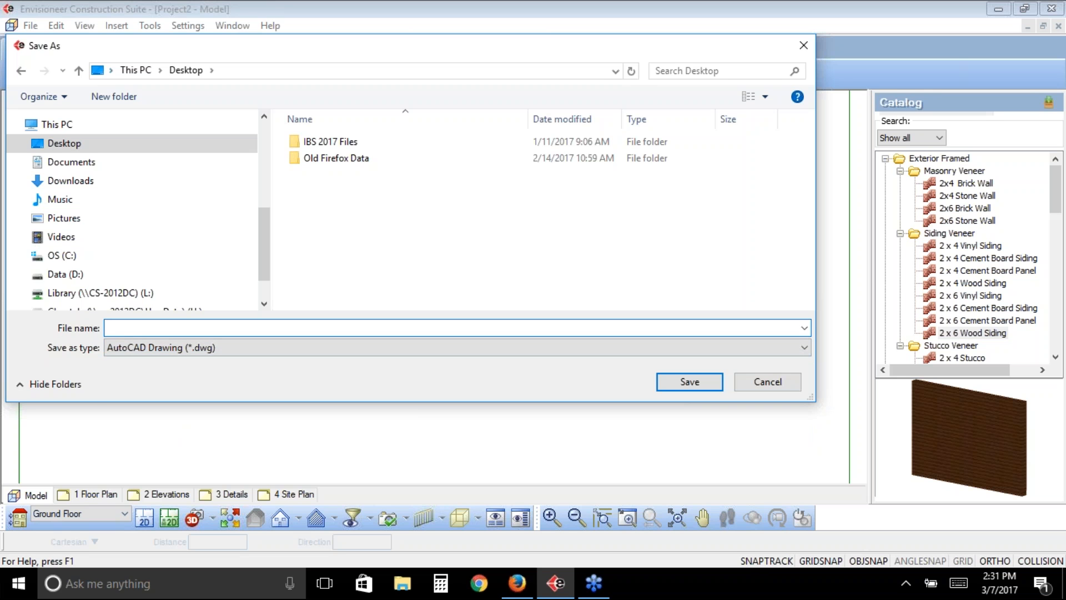
{"action": "type", "text": "Test"}
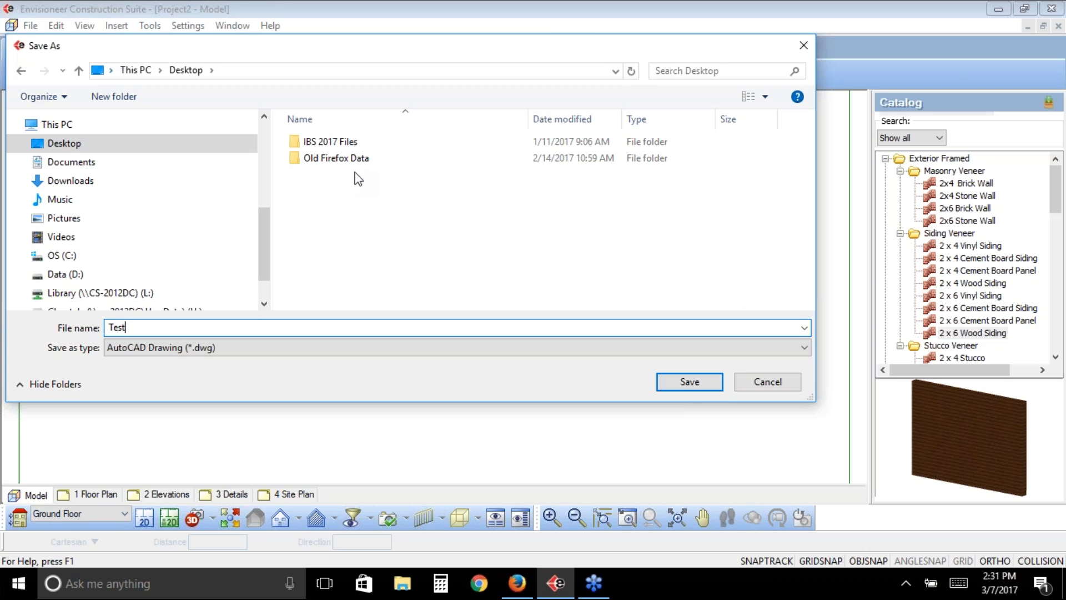
{"action": "left_click", "coordinate": [691, 382]}
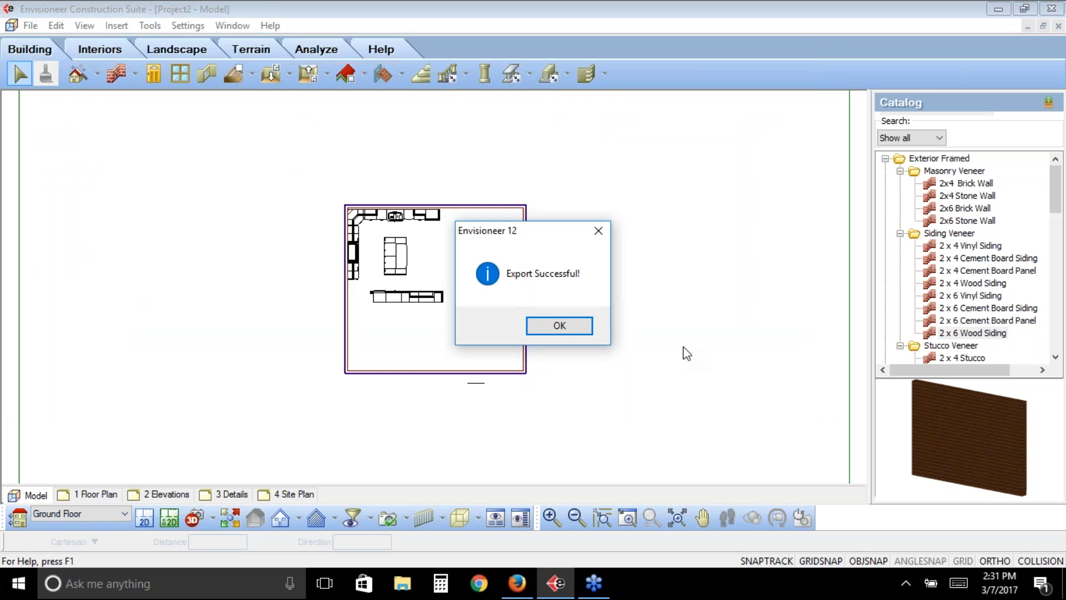
{"action": "left_click", "coordinate": [587, 328]}
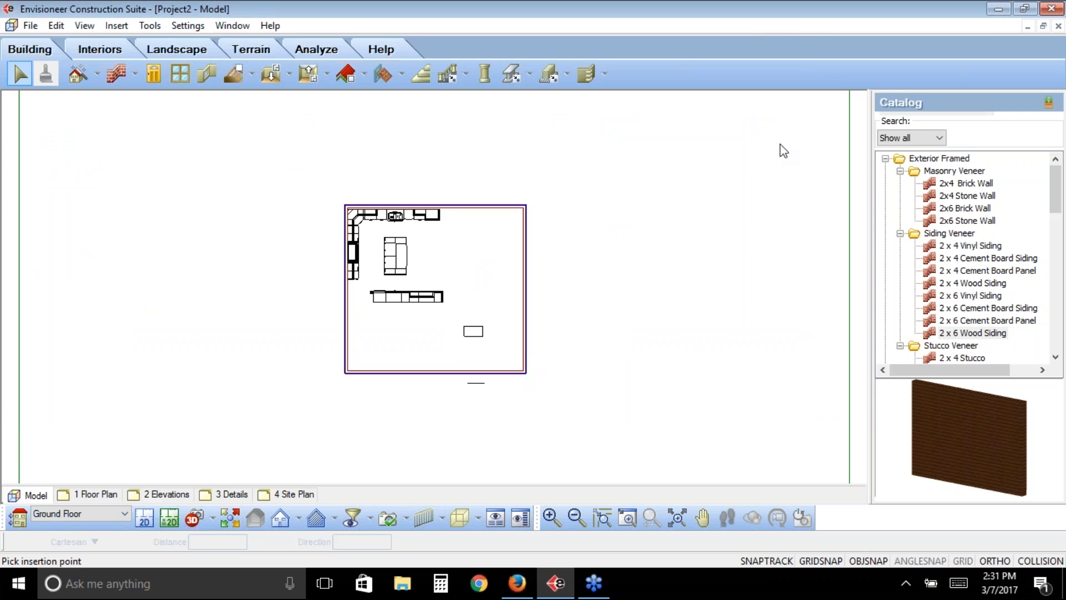
- Review the other export formats available for the model, including the framing software, 20-20 Design and Sketchfab options
{"action": "left_click", "coordinate": [31, 25]}
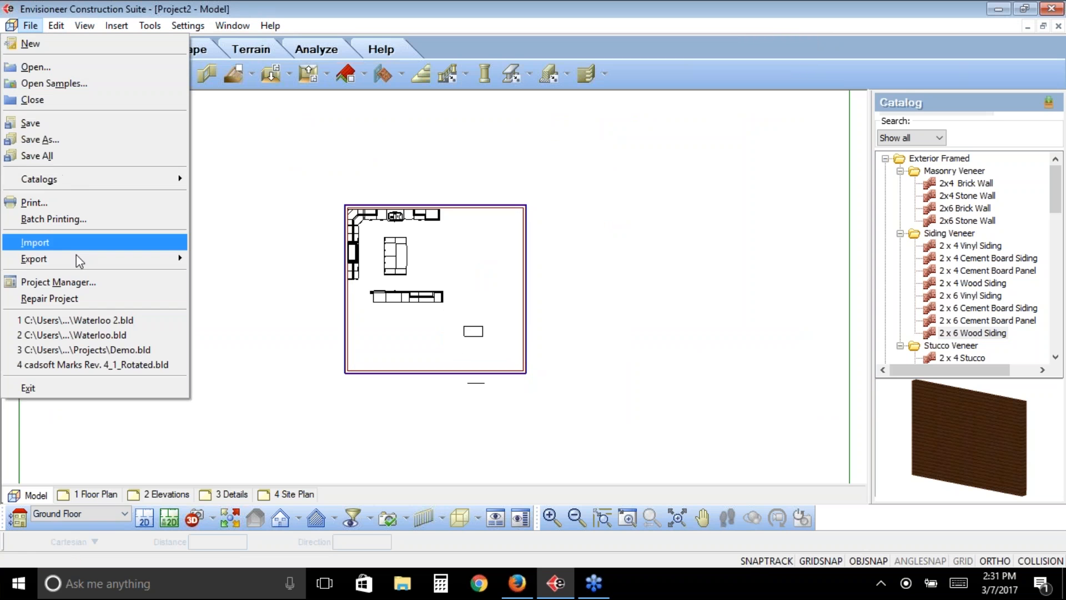
{"action": "mouse_move", "coordinate": [149, 258]}
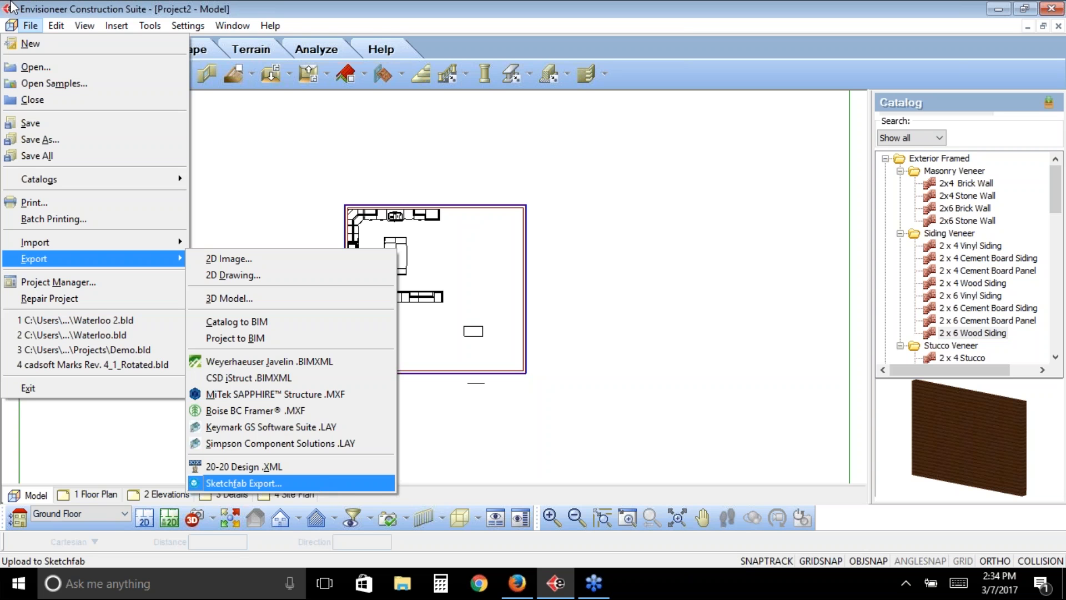
{"action": "left_click", "coordinate": [636, 298]}
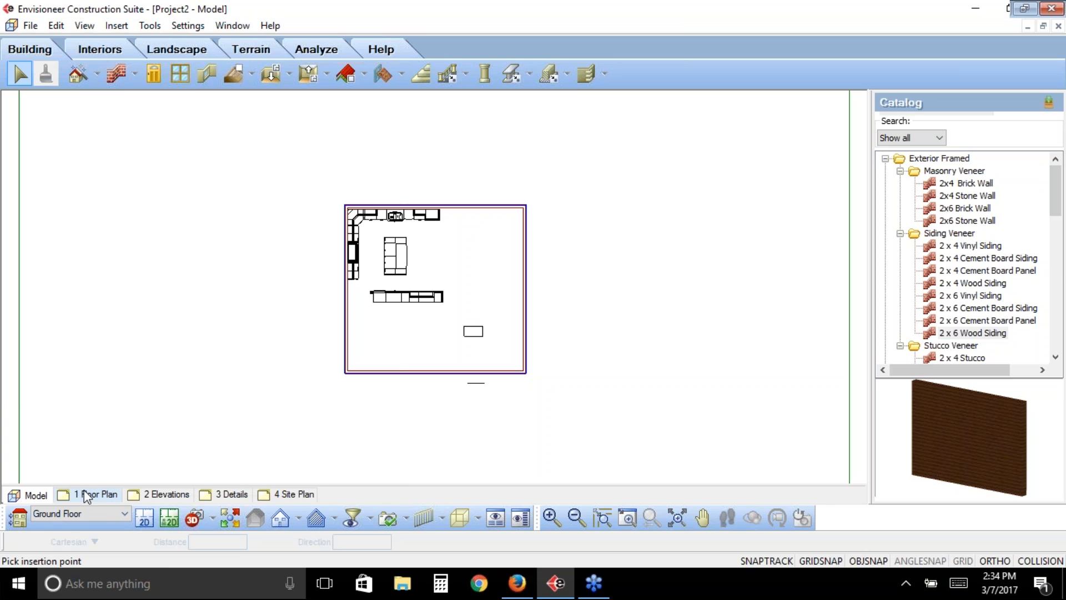
- On the 1 Floor Plan sheet, start a CAD file import using BEAM-POCKET.dwg from the Drafting Objects Details folder
{"action": "left_click", "coordinate": [87, 494]}
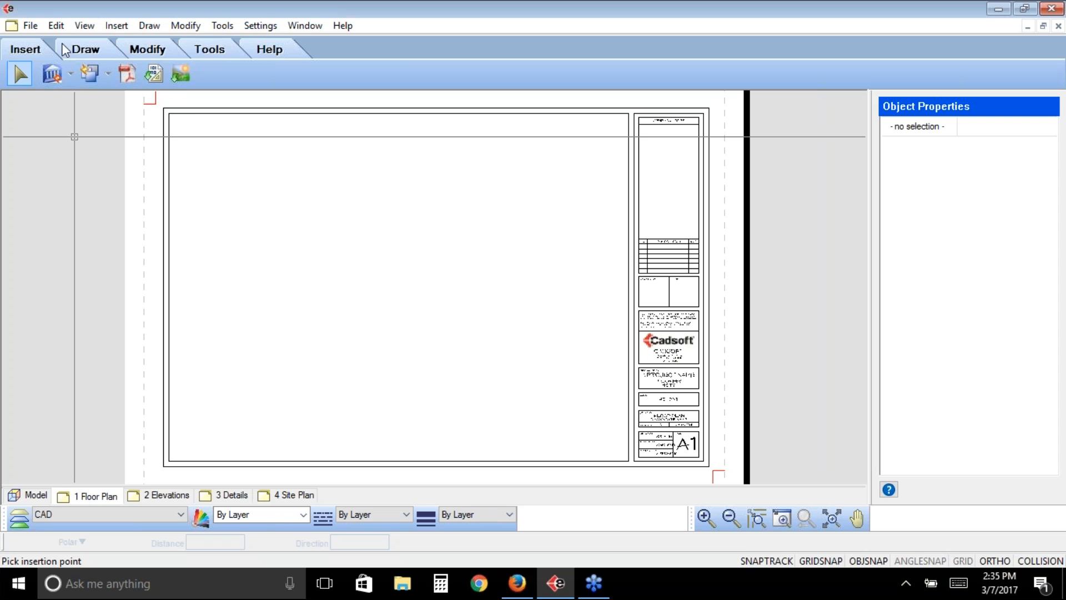
{"action": "left_click", "coordinate": [37, 33]}
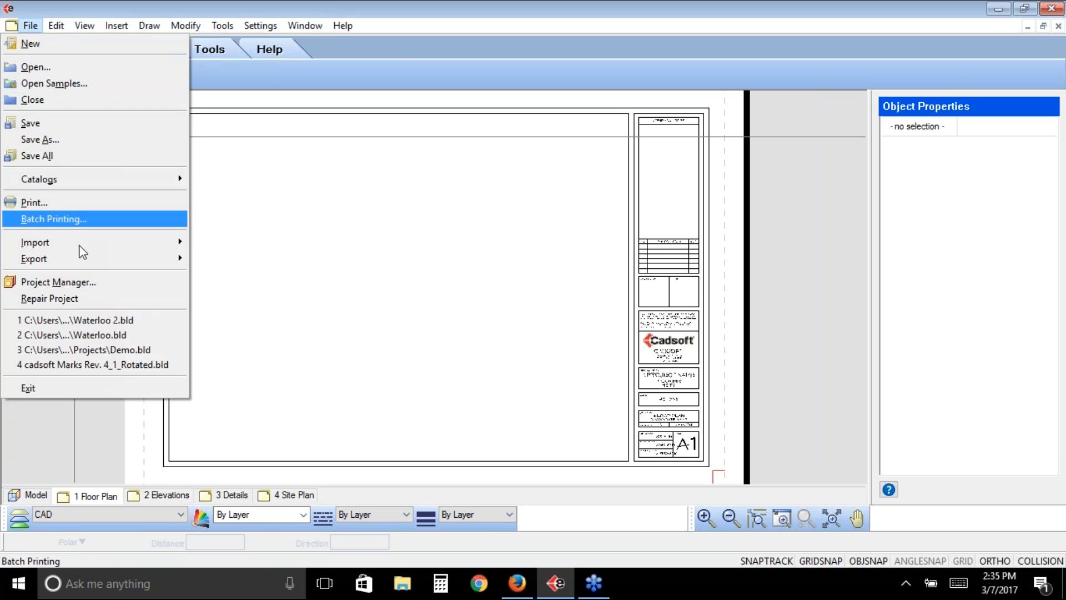
{"action": "mouse_move", "coordinate": [83, 243]}
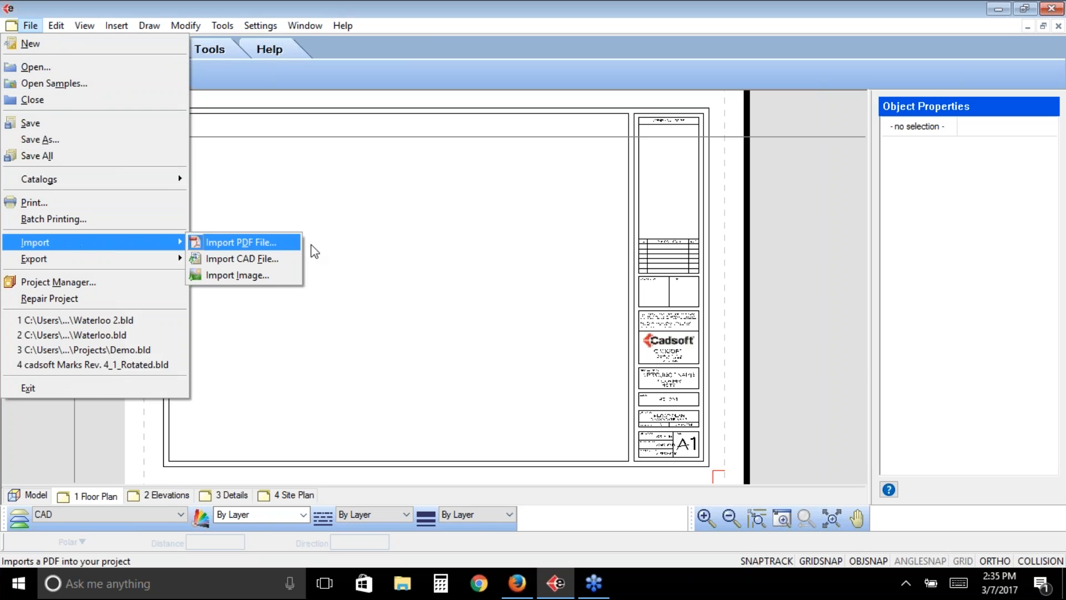
{"action": "left_click", "coordinate": [288, 261]}
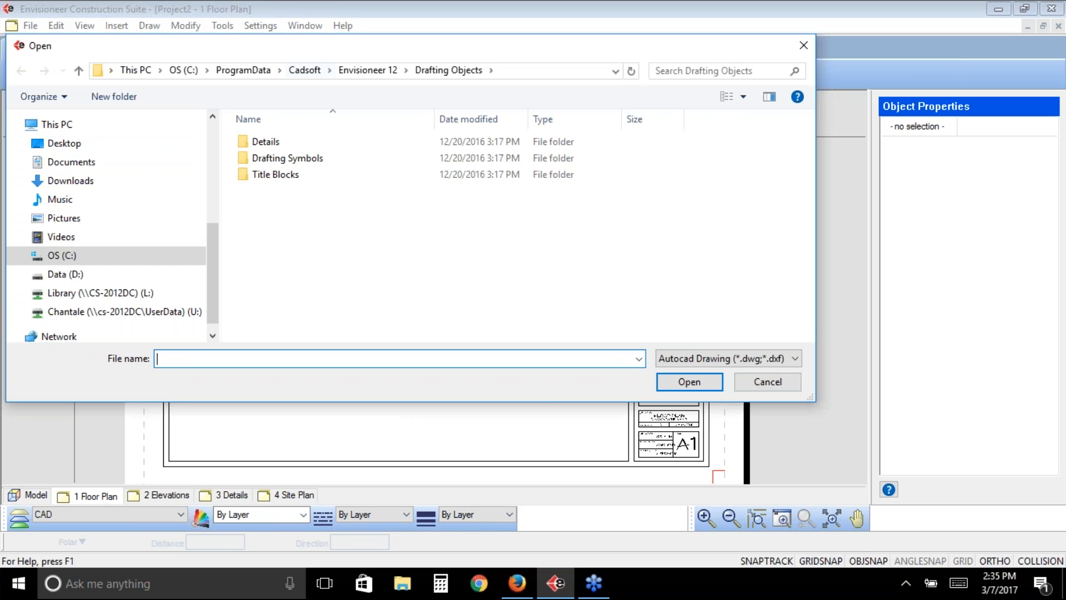
{"action": "double_click", "coordinate": [284, 144]}
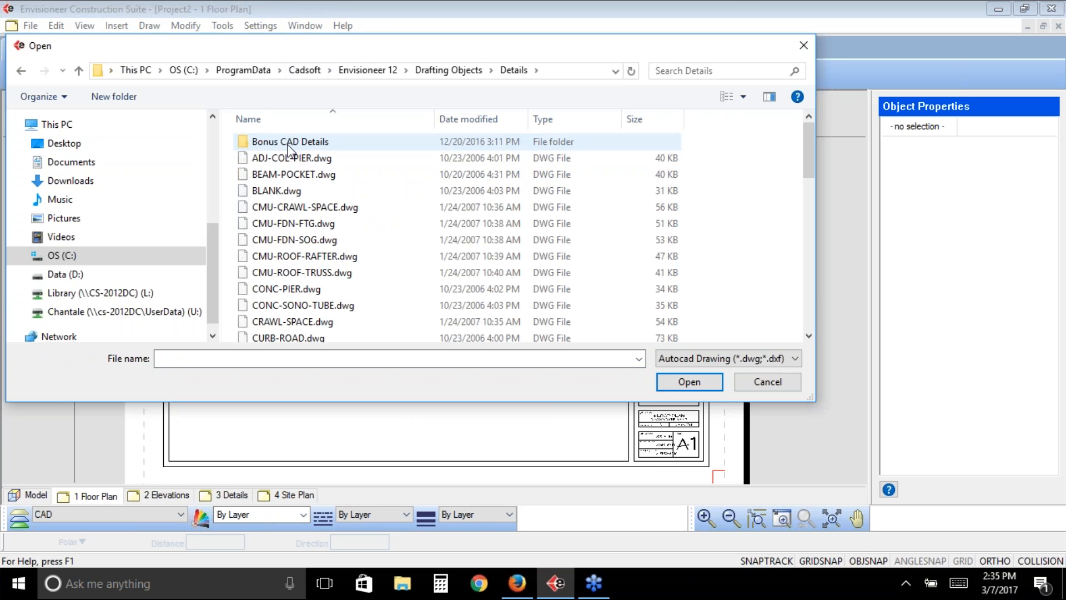
{"action": "left_click", "coordinate": [295, 175]}
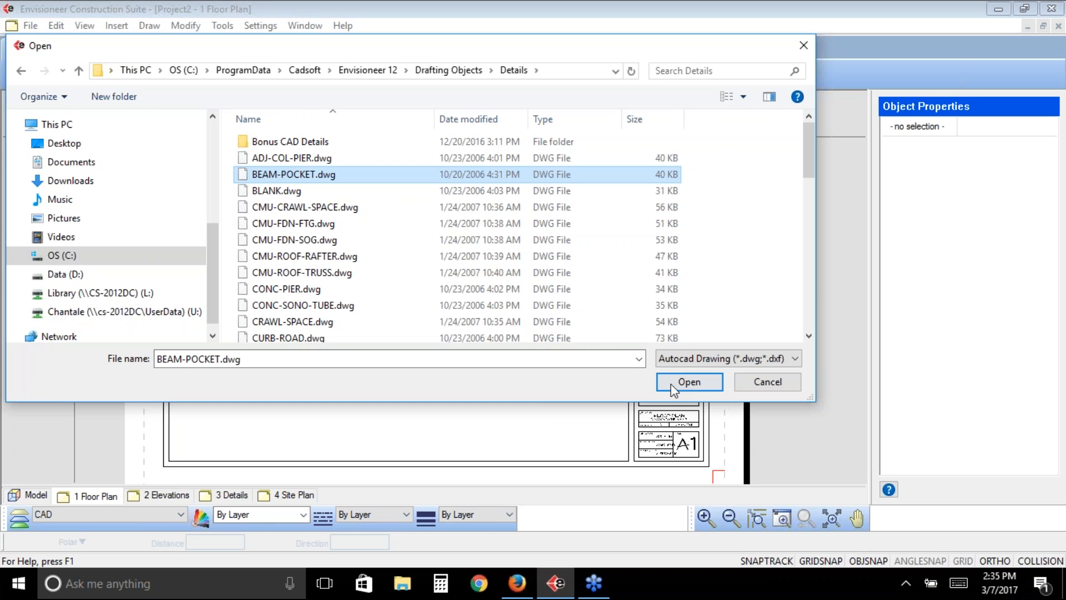
{"action": "left_click", "coordinate": [689, 382]}
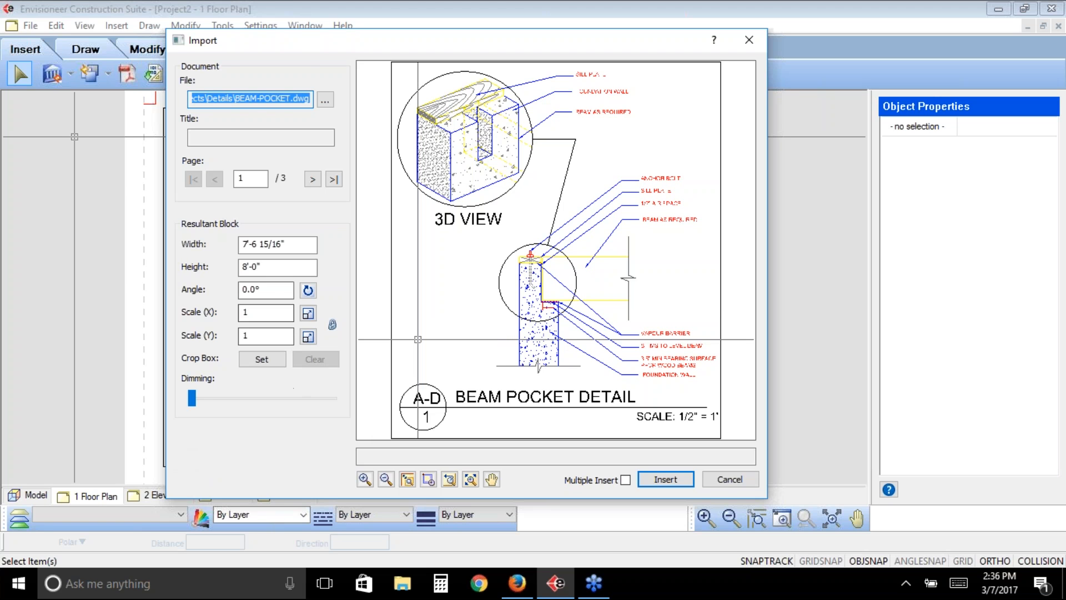
- Set the imported detail's X and Y scale to 2 and insert it near the upper-left corner of the sheet border
{"action": "double_click", "coordinate": [245, 312]}
{"action": "type", "text": "2"}
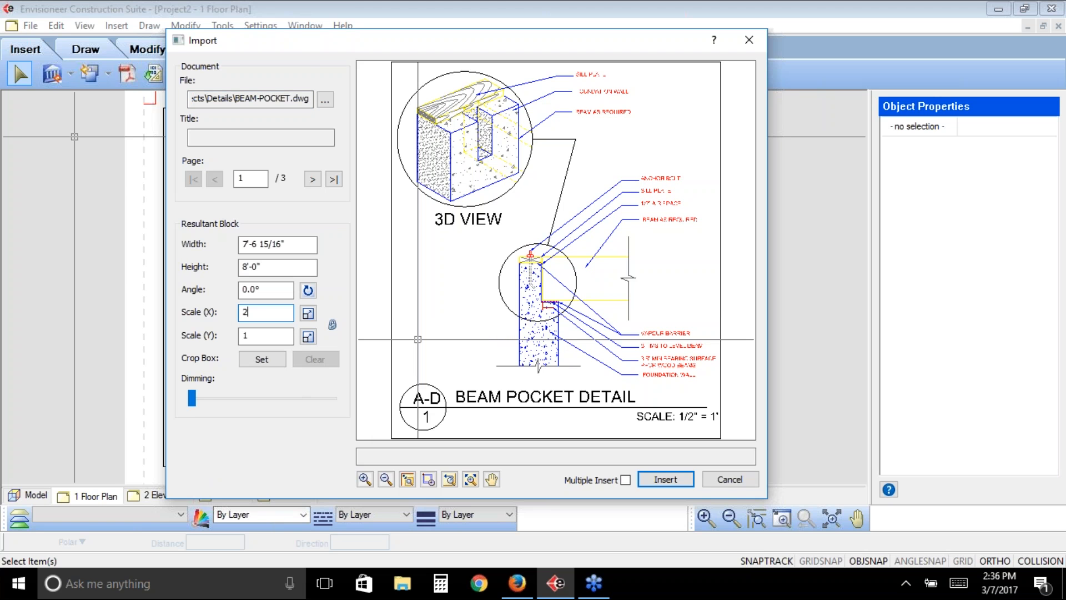
{"action": "key", "text": "Tab"}
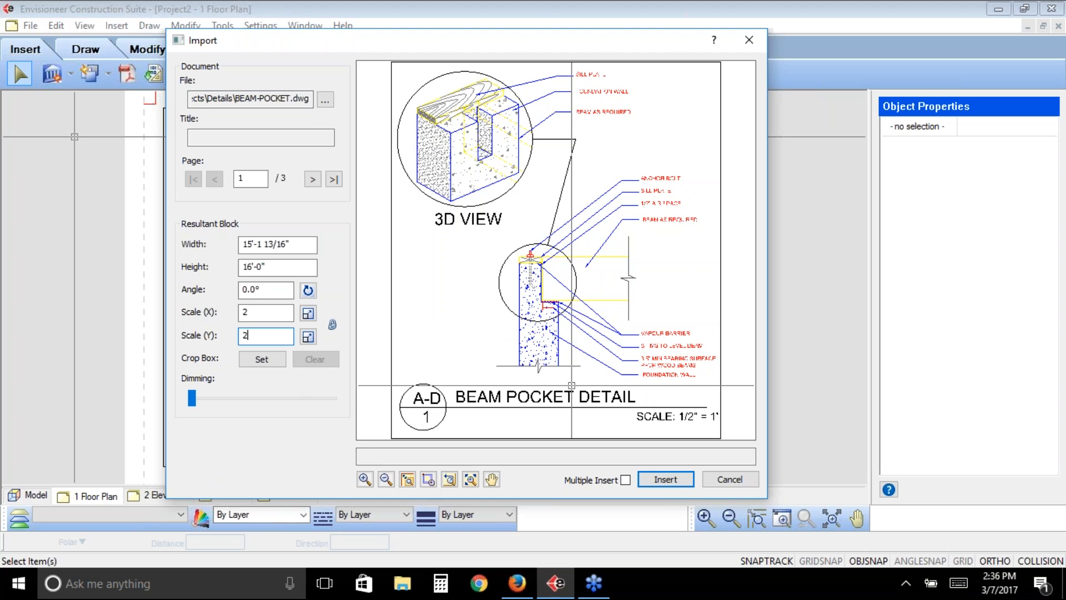
{"action": "left_click", "coordinate": [666, 480]}
{"action": "left_click", "coordinate": [245, 178]}
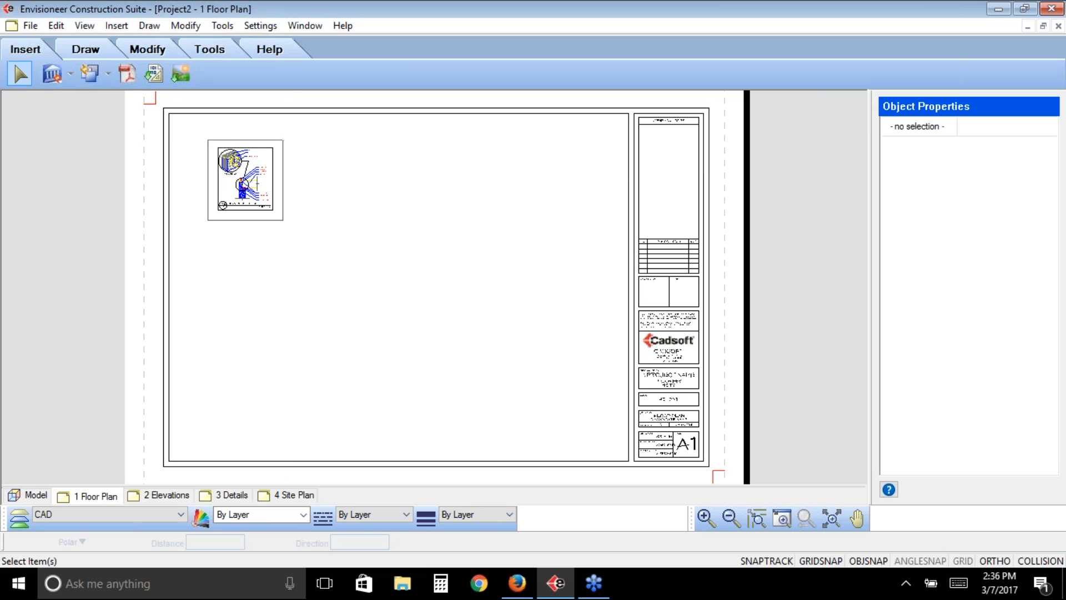
- Inspect the BEAM AS REQUIRED text and the slanted connector line by editing the beam pocket block in place
{"action": "scroll", "coordinate": [245, 179], "scroll_direction": "up", "scroll_amount": 5}
{"action": "left_click", "coordinate": [438, 276]}
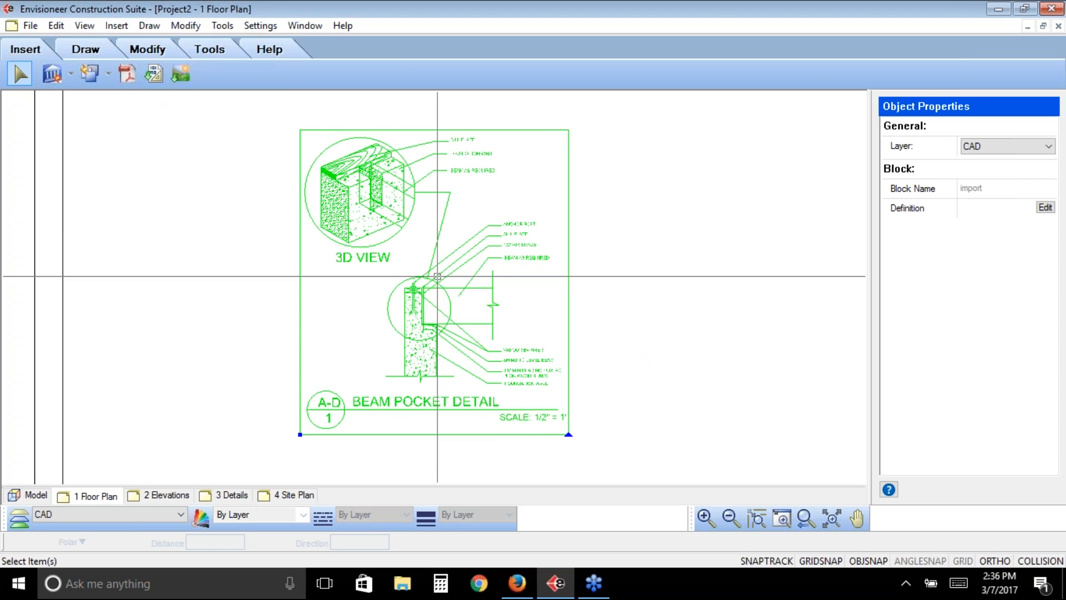
{"action": "left_click", "coordinate": [1044, 208]}
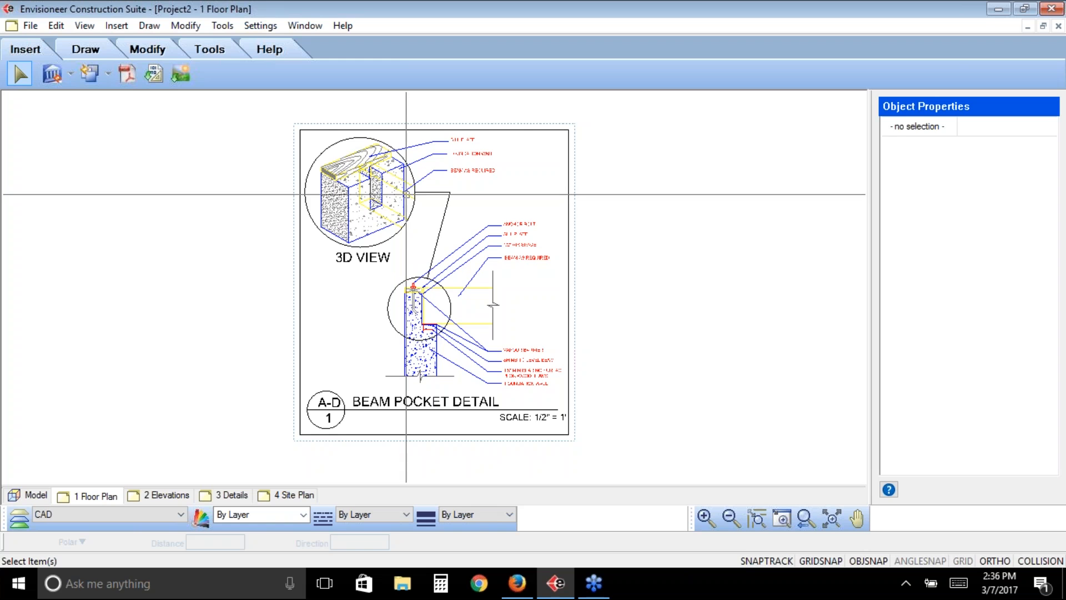
{"action": "left_click", "coordinate": [450, 168]}
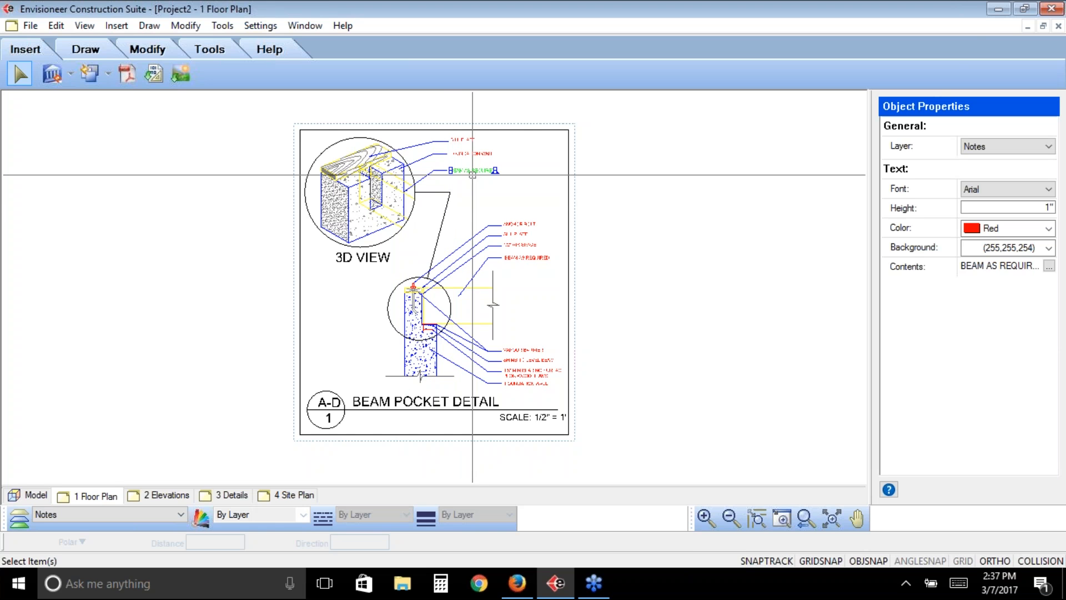
{"action": "left_click", "coordinate": [446, 213]}
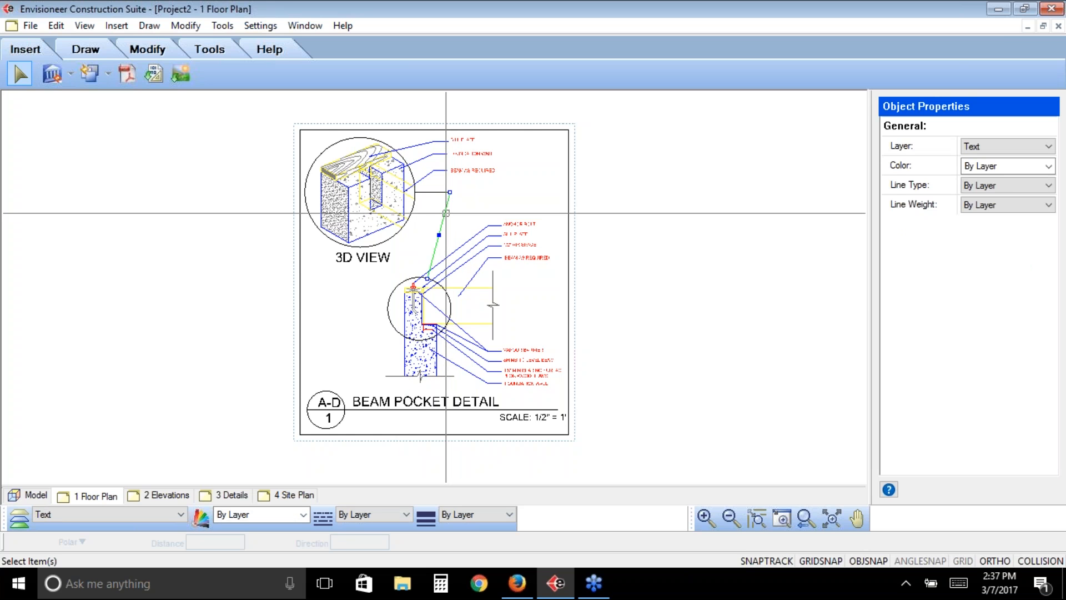
{"action": "left_click", "coordinate": [526, 201]}
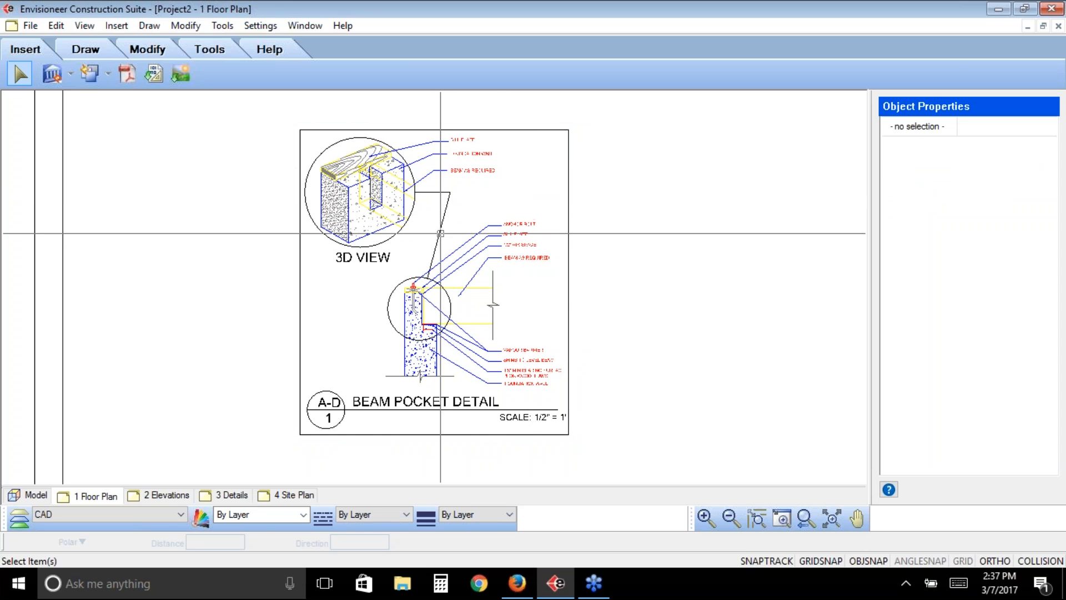
{"action": "left_click", "coordinate": [438, 233]}
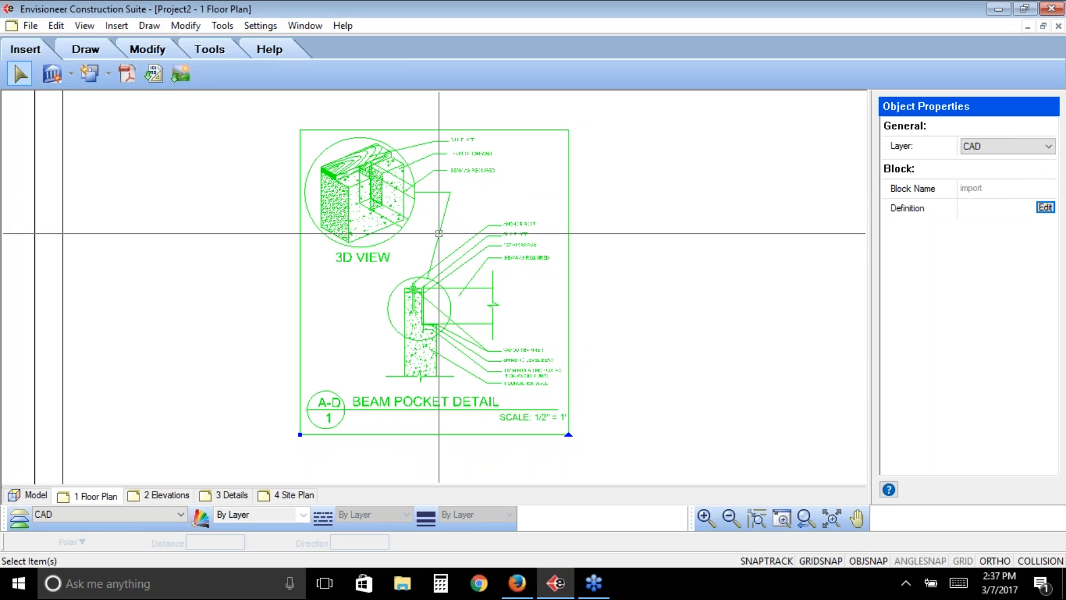
{"action": "left_click", "coordinate": [806, 518]}
{"action": "left_click", "coordinate": [383, 235]}
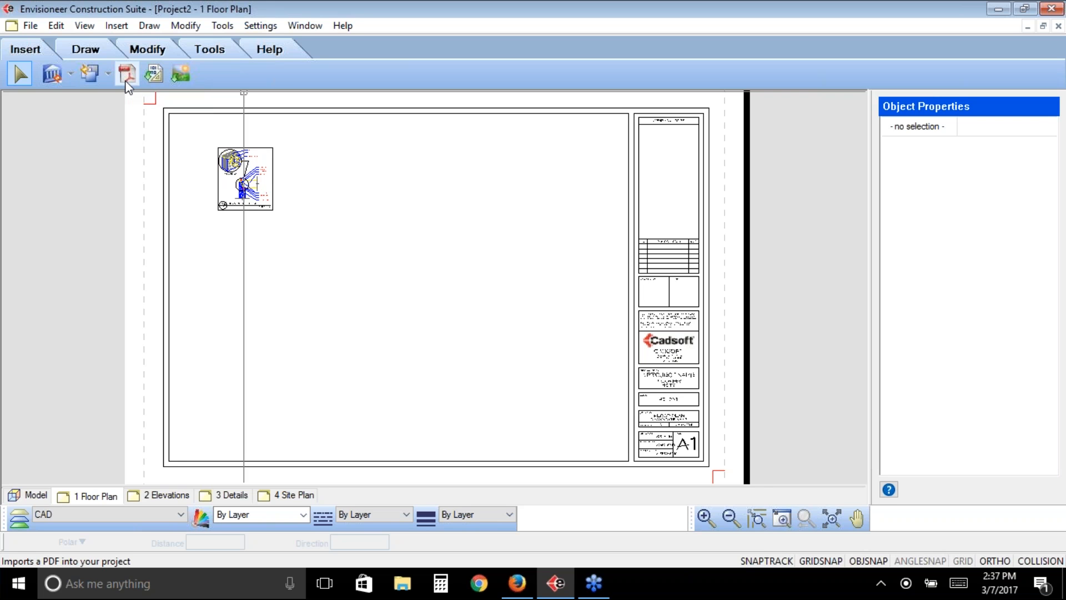
- Print the floor plan sheet with deskPDF Studio XE to Project2.pdf on the Desktop and check the resulting PDF
{"action": "left_click", "coordinate": [28, 27]}
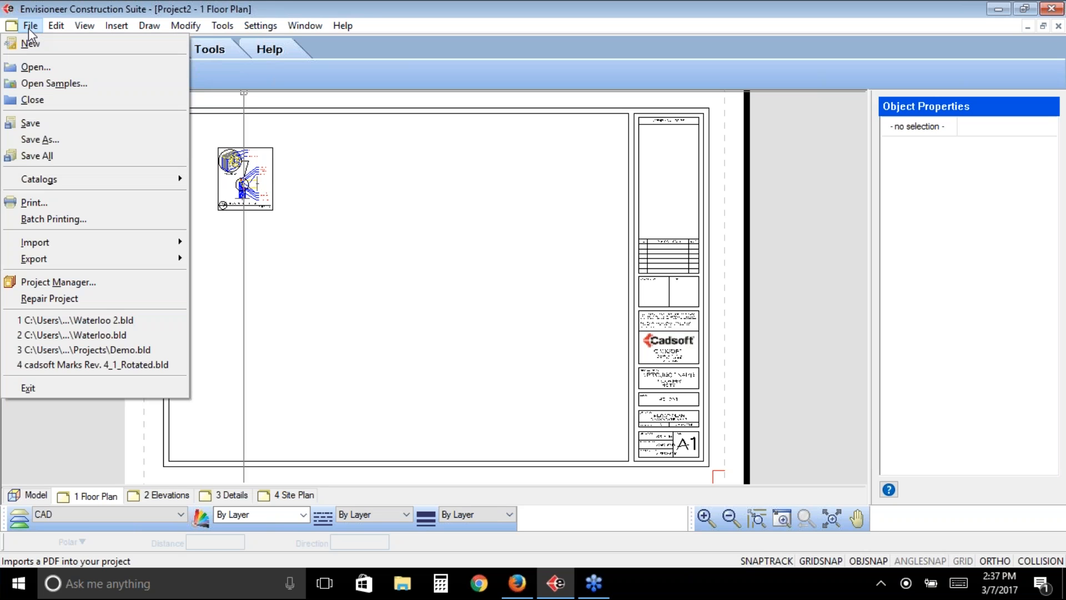
{"action": "left_click", "coordinate": [57, 202]}
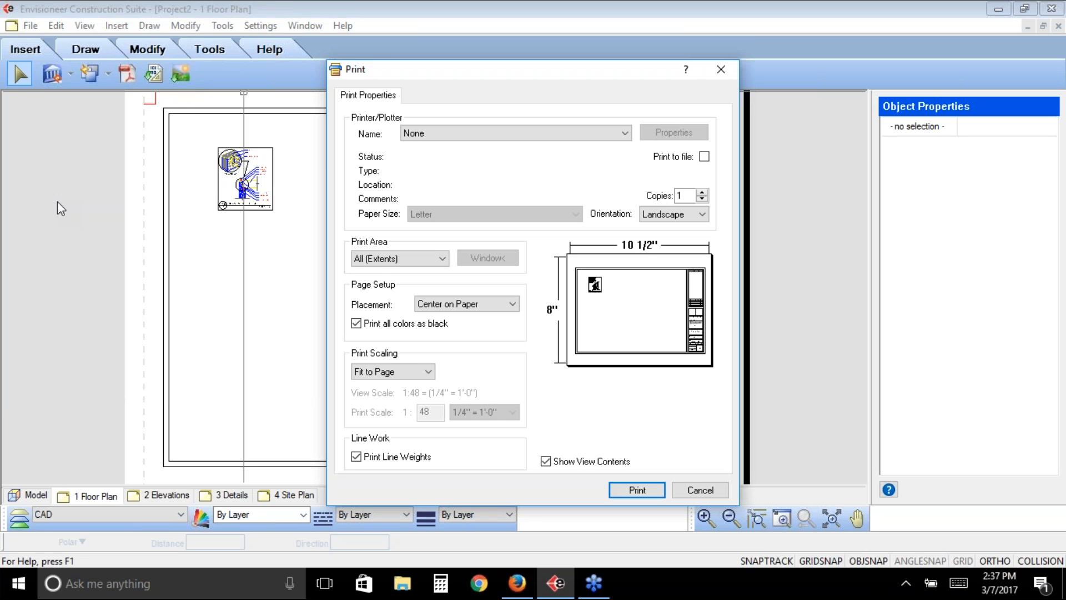
{"action": "left_click", "coordinate": [450, 133]}
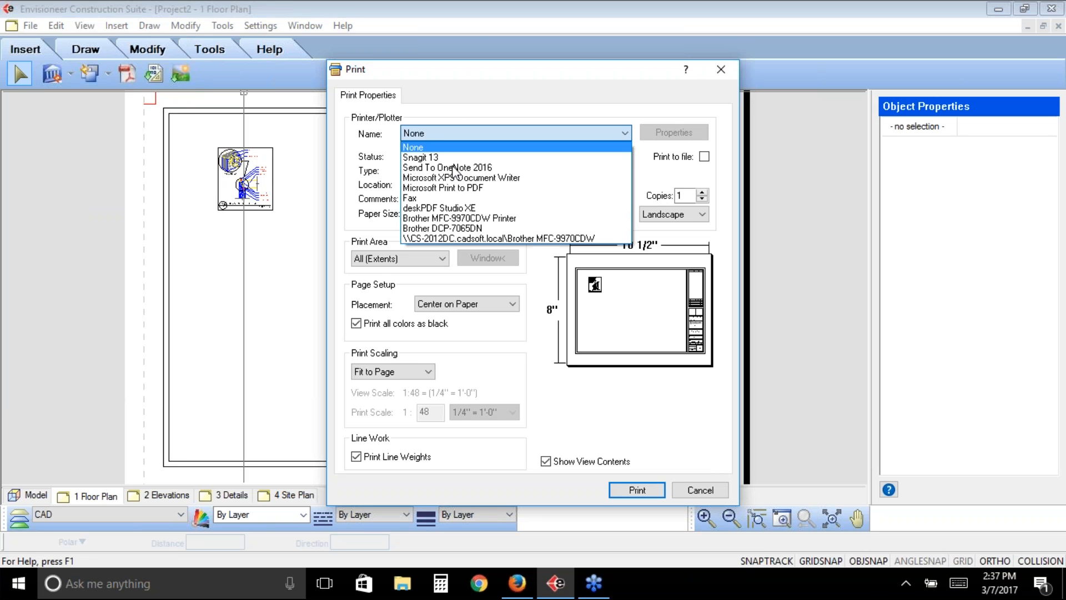
{"action": "left_click", "coordinate": [449, 209]}
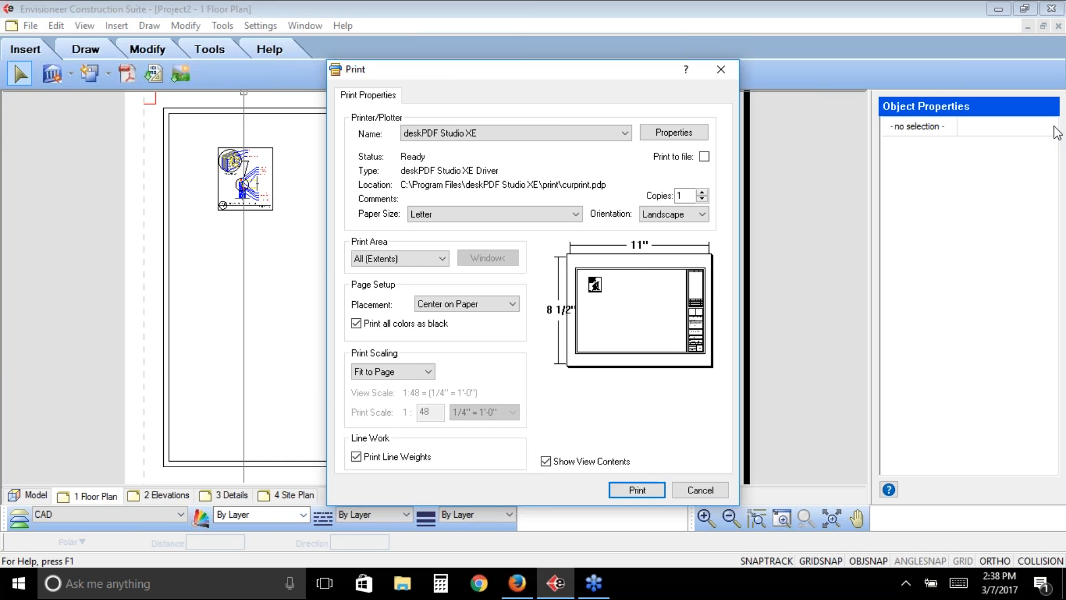
{"action": "key", "text": "Return"}
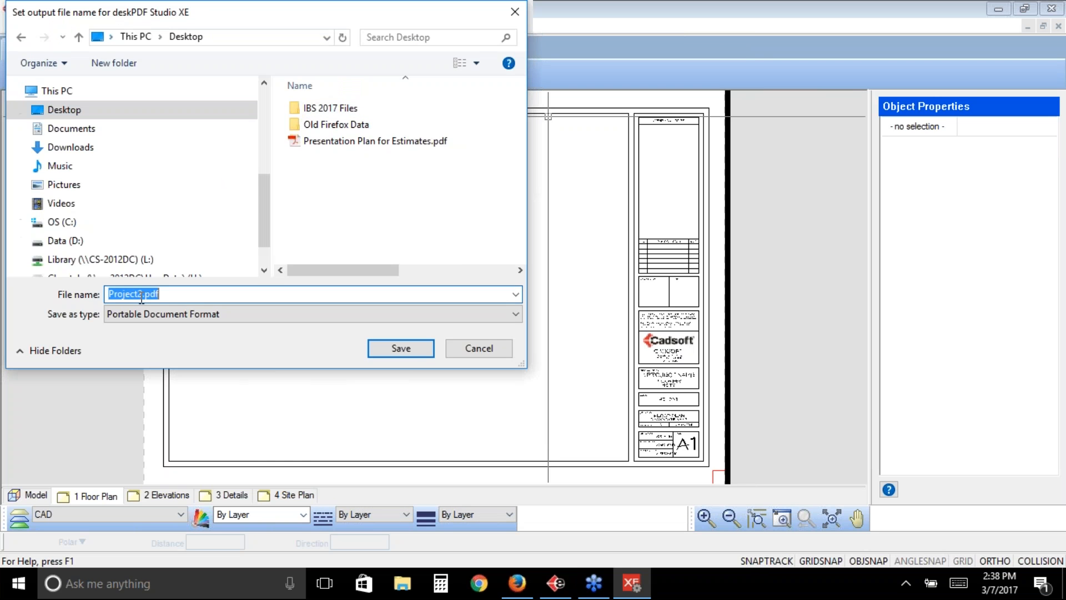
{"action": "left_click", "coordinate": [413, 348]}
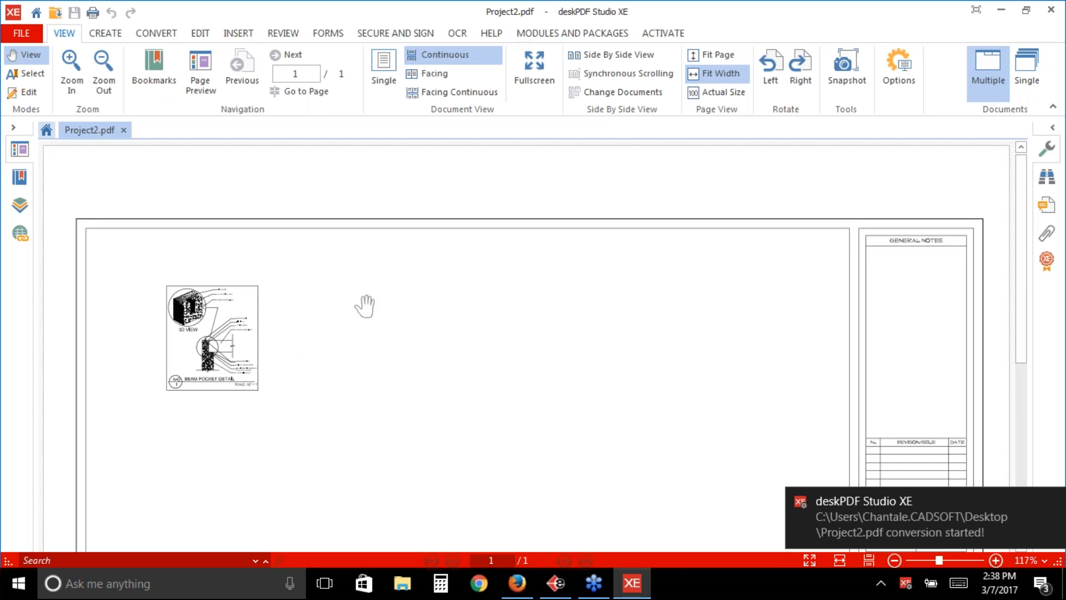
{"action": "left_click_drag", "start_coordinate": [1024, 227], "coordinate": [1029, 178]}
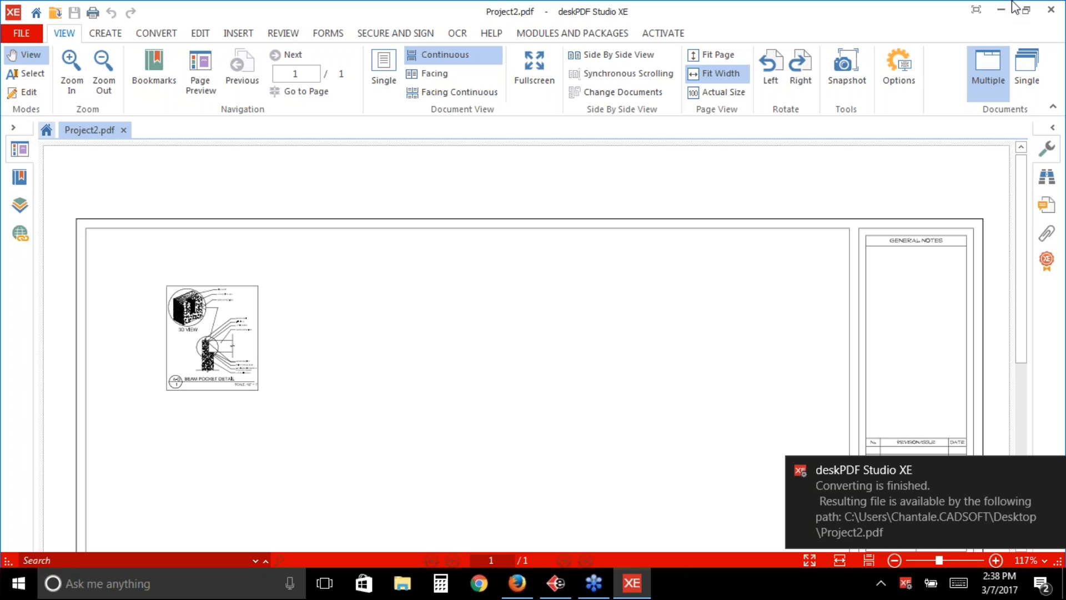
{"action": "left_click", "coordinate": [1054, 11]}
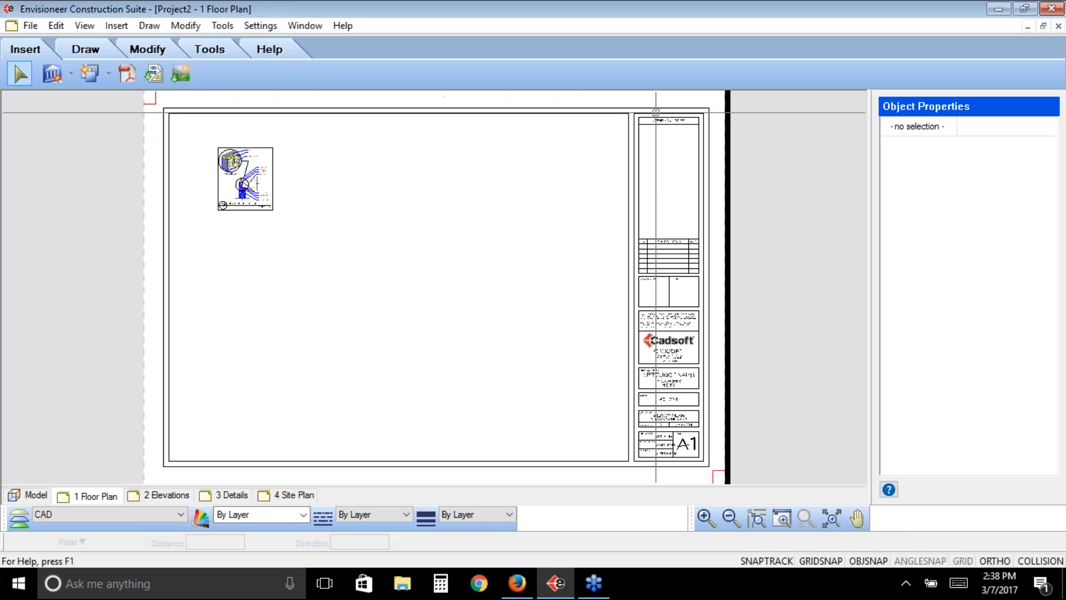
- Return to the Model view and review the available import options, from PDF and CAD files to the Photo Board Wizard
{"action": "left_click", "coordinate": [36, 495]}
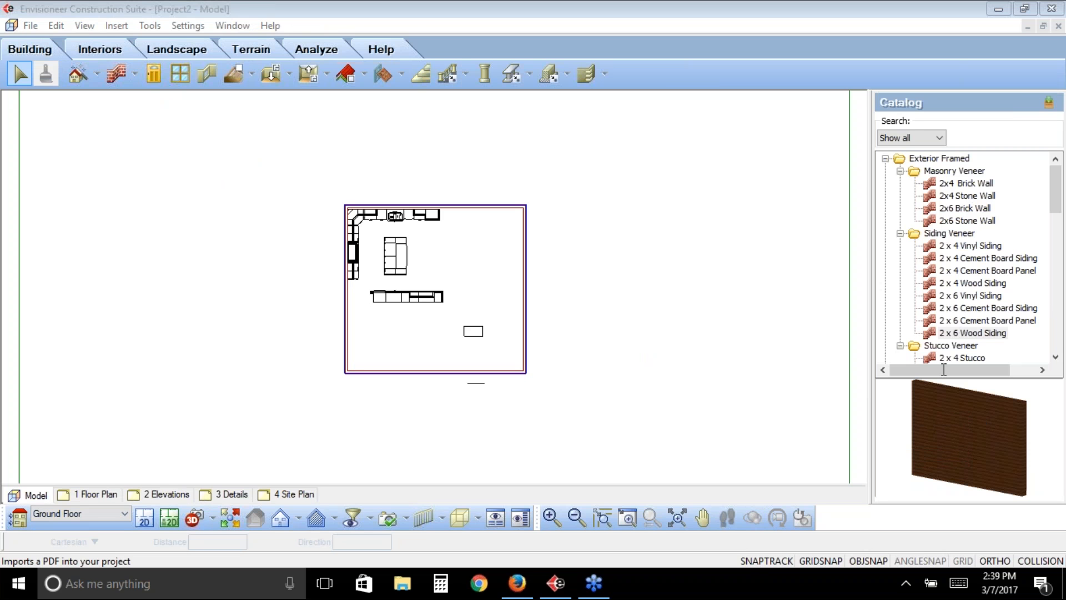
{"action": "left_click", "coordinate": [31, 26]}
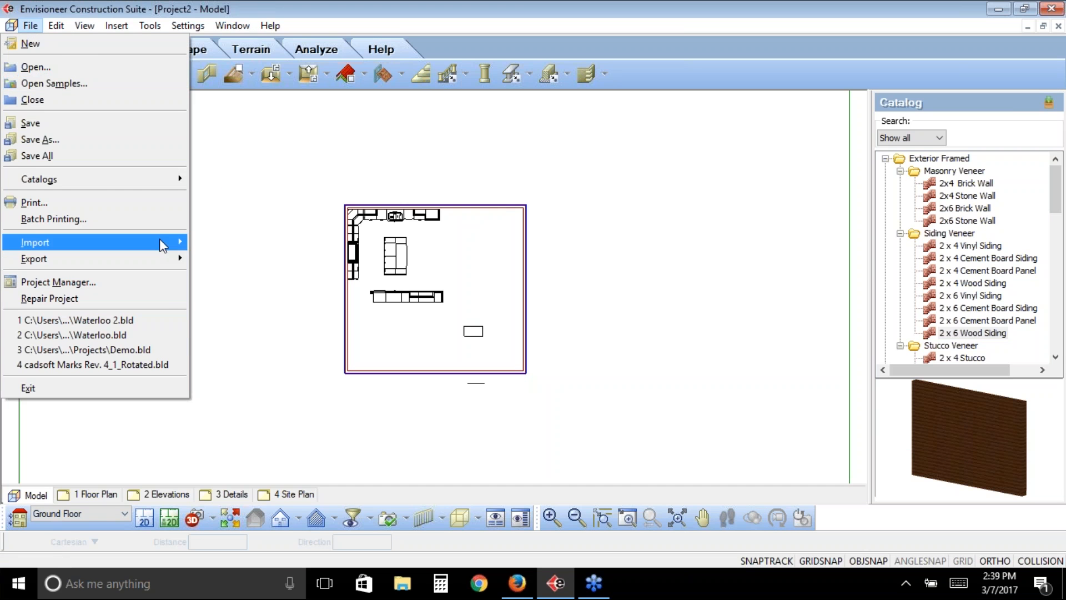
{"action": "mouse_move", "coordinate": [162, 245]}
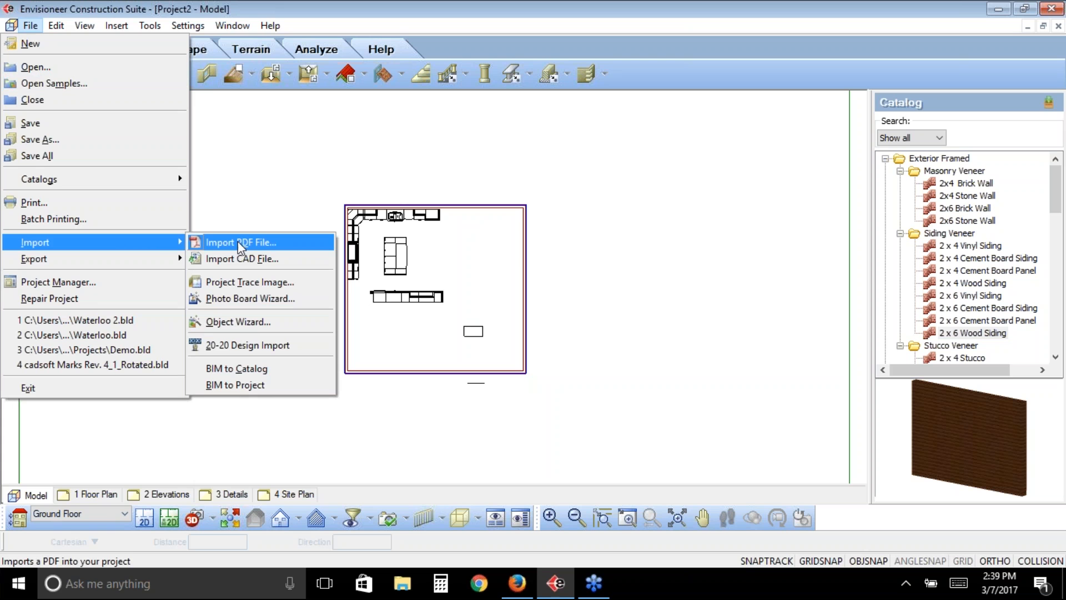
{"action": "left_click", "coordinate": [238, 241]}
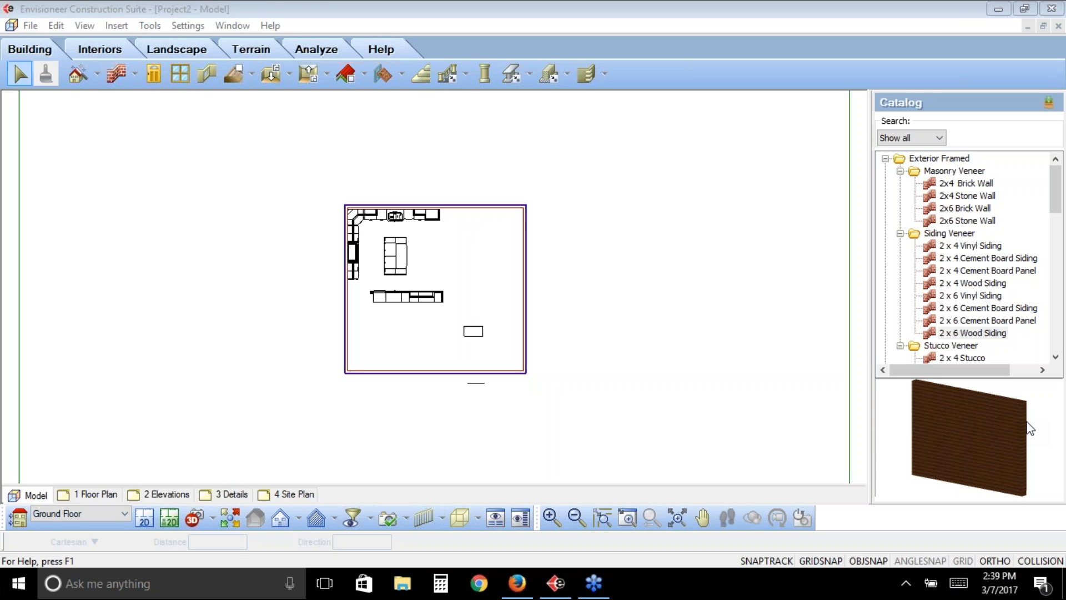
{"action": "left_click", "coordinate": [37, 27]}
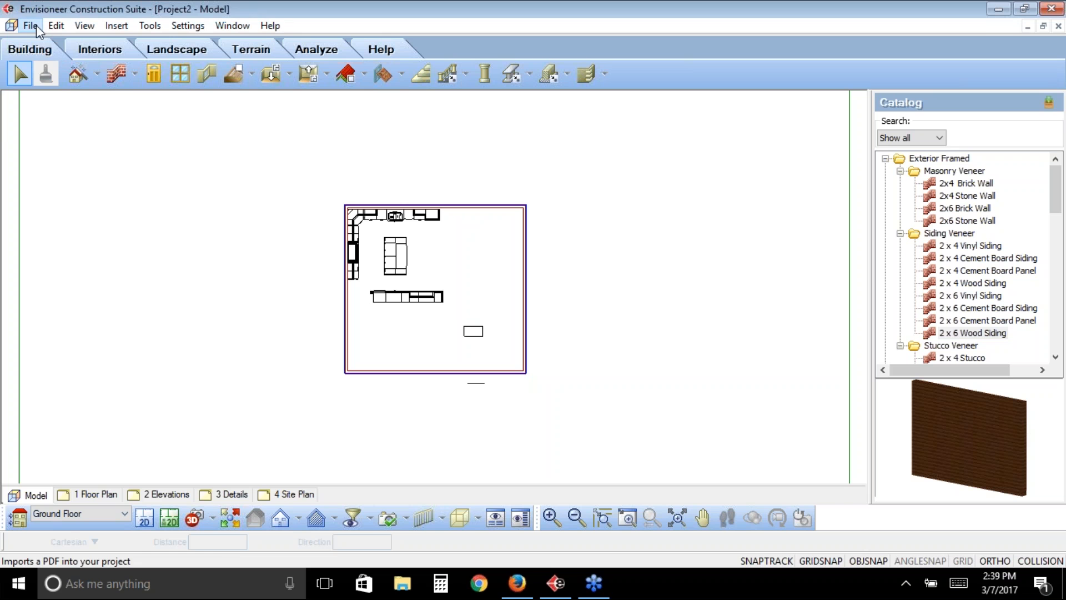
{"action": "left_click", "coordinate": [35, 25]}
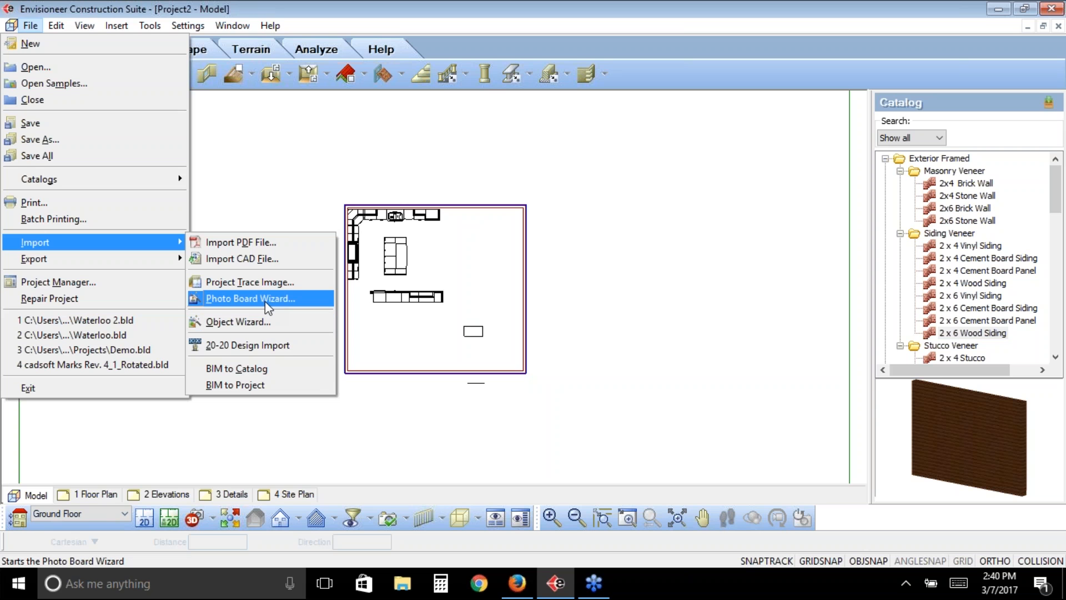
{"action": "left_click", "coordinate": [636, 78]}
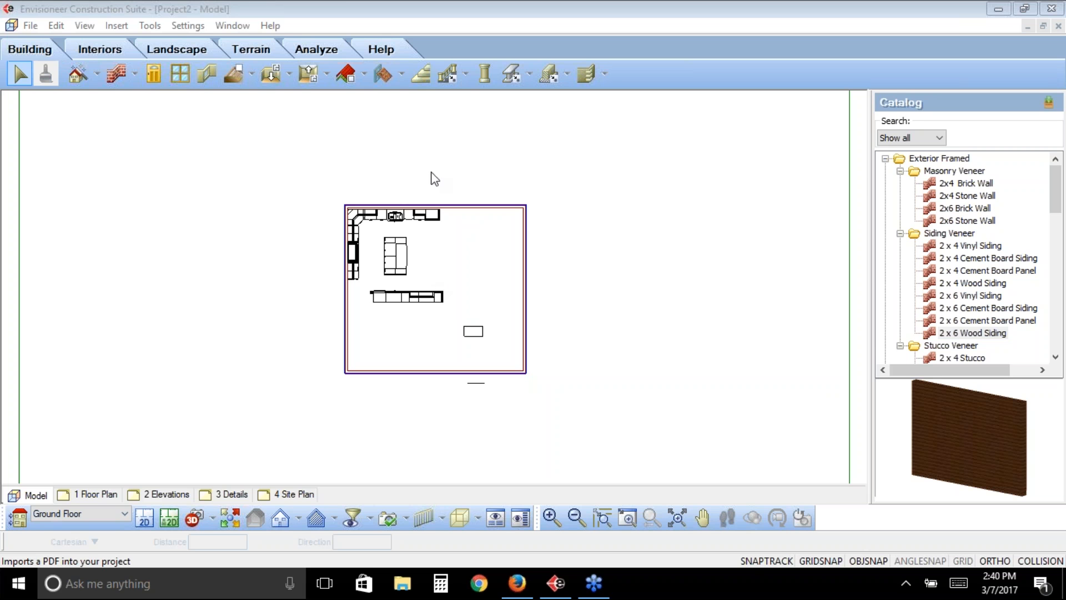
- Save the project under the name Test in the Projects folder, replacing the existing Test.bld
{"action": "left_click", "coordinate": [30, 26]}
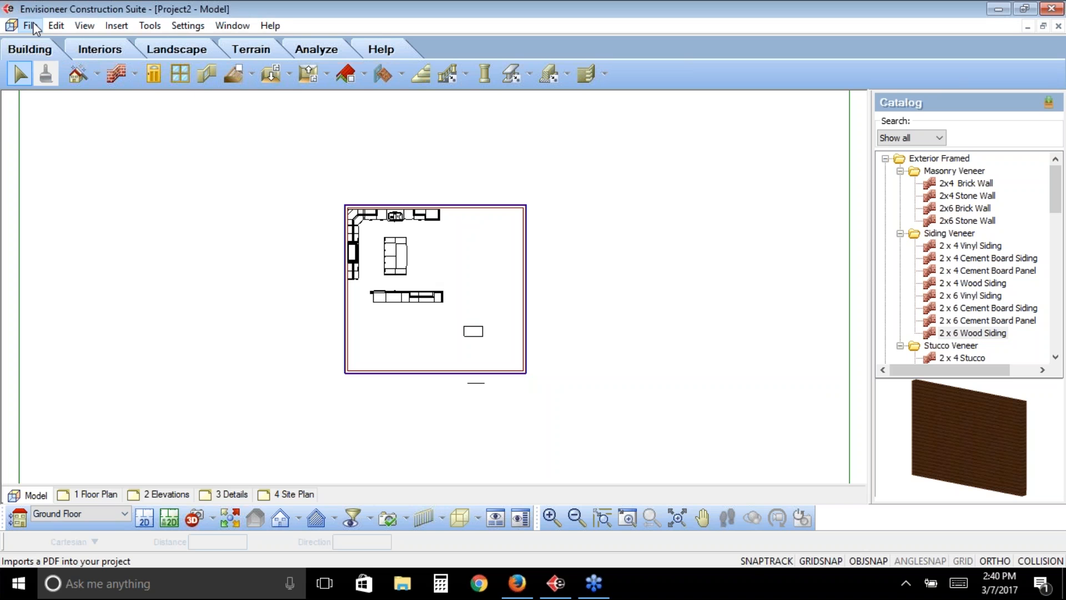
{"action": "left_click", "coordinate": [30, 25]}
{"action": "left_click", "coordinate": [75, 135]}
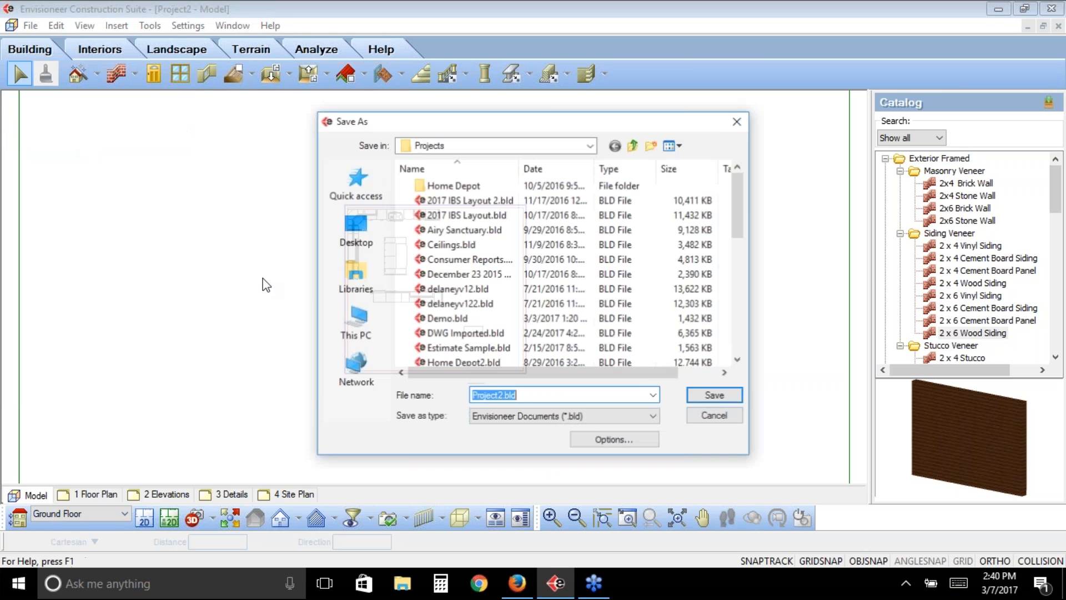
{"action": "type", "text": "Test"}
{"action": "key", "text": "Return"}
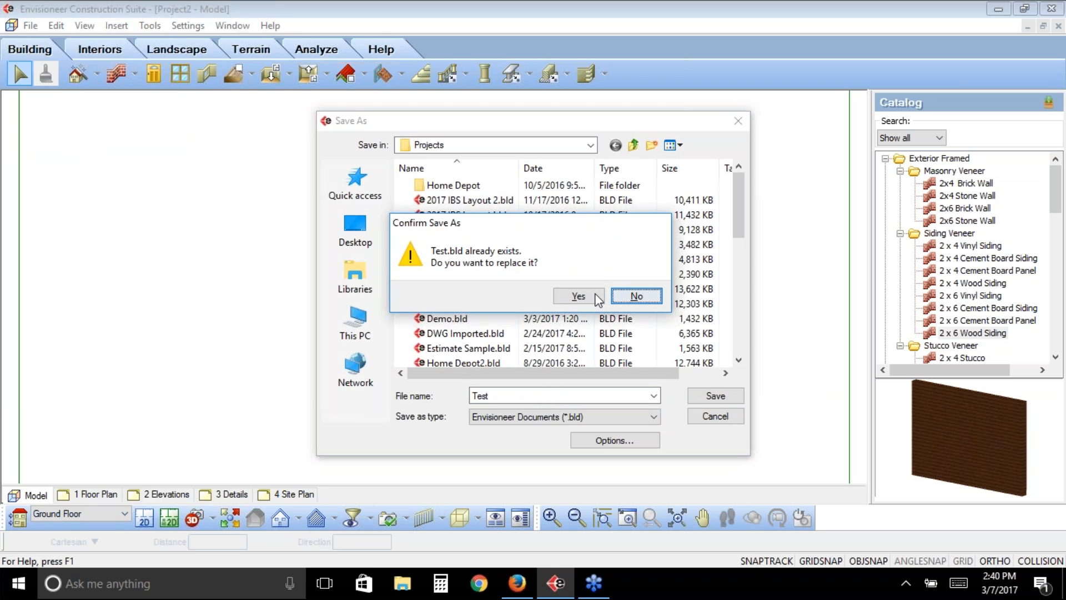
{"action": "left_click", "coordinate": [579, 296]}
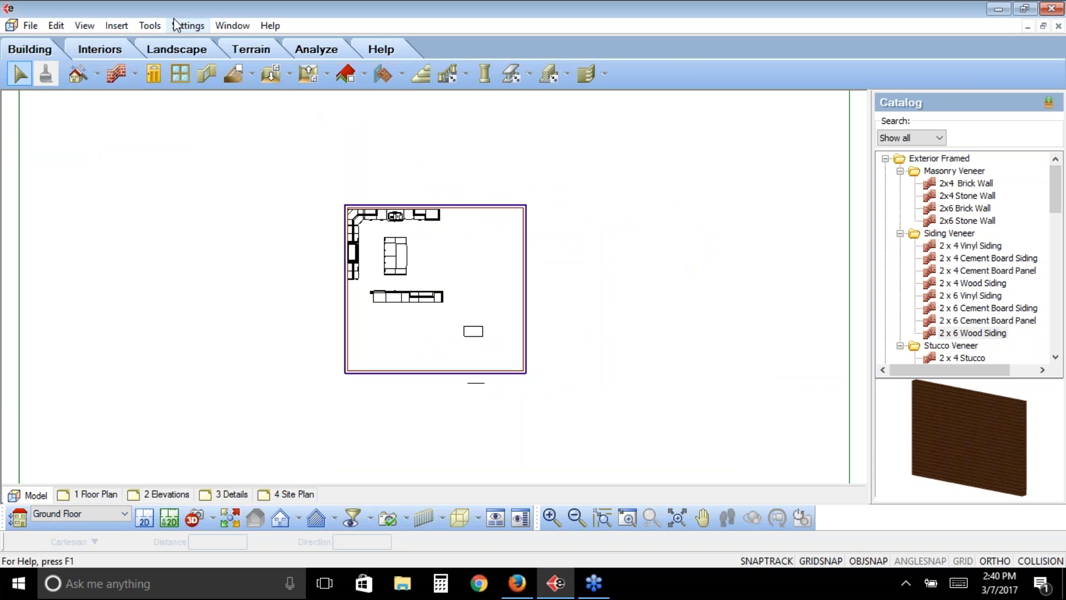
- Delete the kitchen cabinets, fixtures, all four walls and the remaining item below the plan, keeping only the table
{"action": "left_click_drag", "start_coordinate": [545, 189], "coordinate": [276, 309]}
{"action": "key", "text": "Delete"}
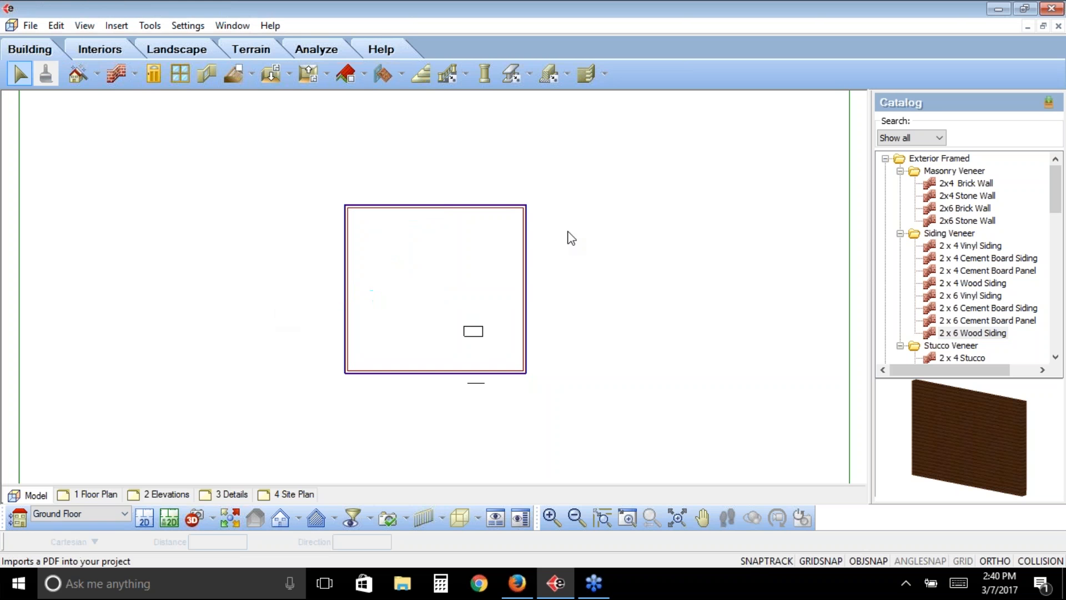
{"action": "left_click_drag", "start_coordinate": [539, 195], "coordinate": [293, 263]}
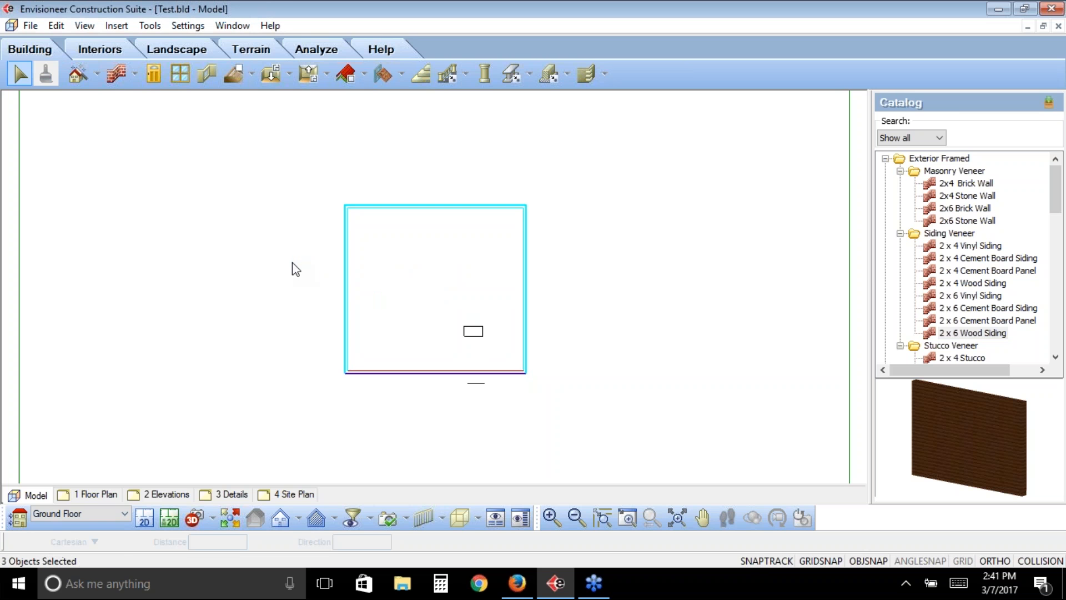
{"action": "key", "text": "Delete"}
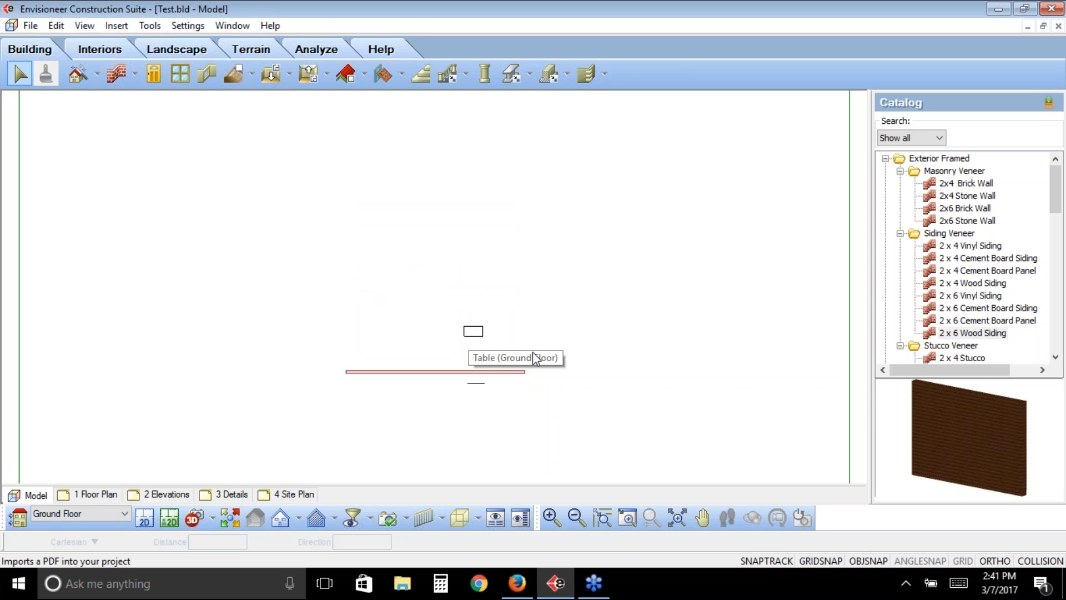
{"action": "key", "text": "ctrl+a"}
{"action": "key", "text": "Delete"}
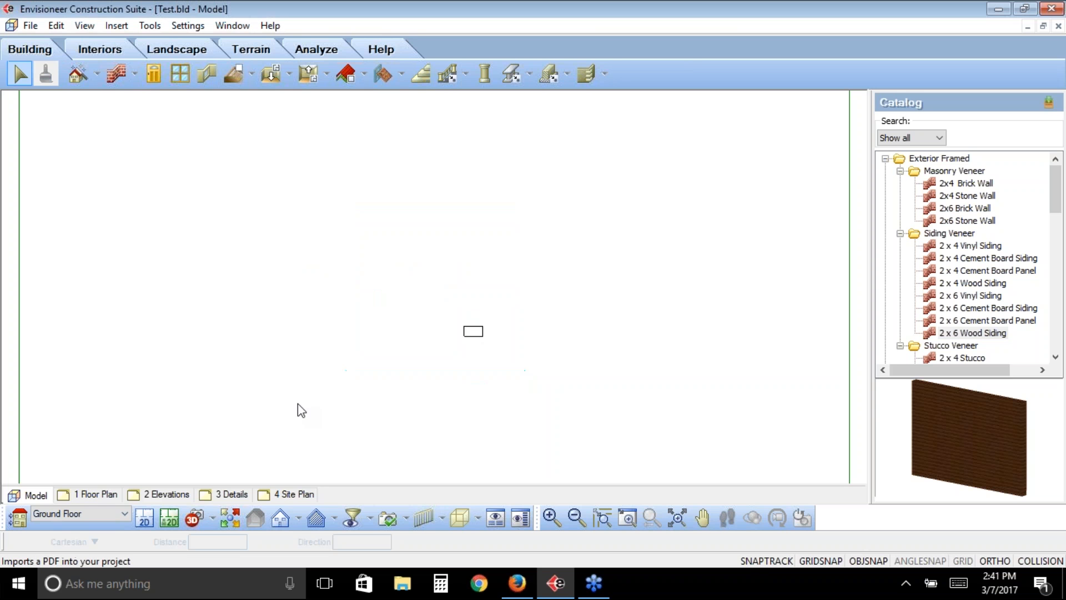
- Open the 3D Model export for the project containing only the table
{"action": "left_click", "coordinate": [29, 26]}
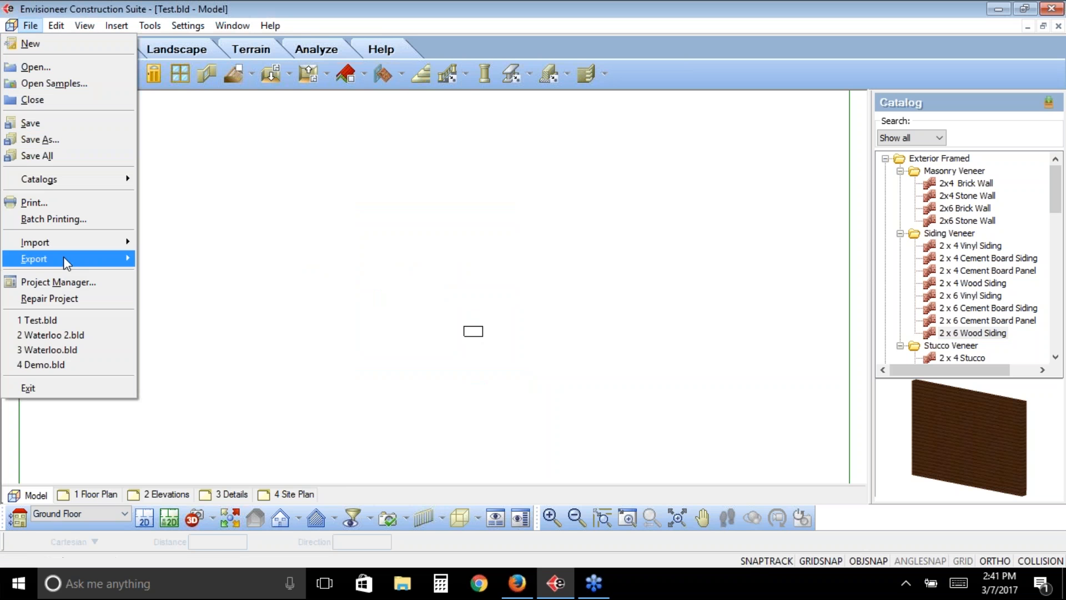
{"action": "mouse_move", "coordinate": [63, 256]}
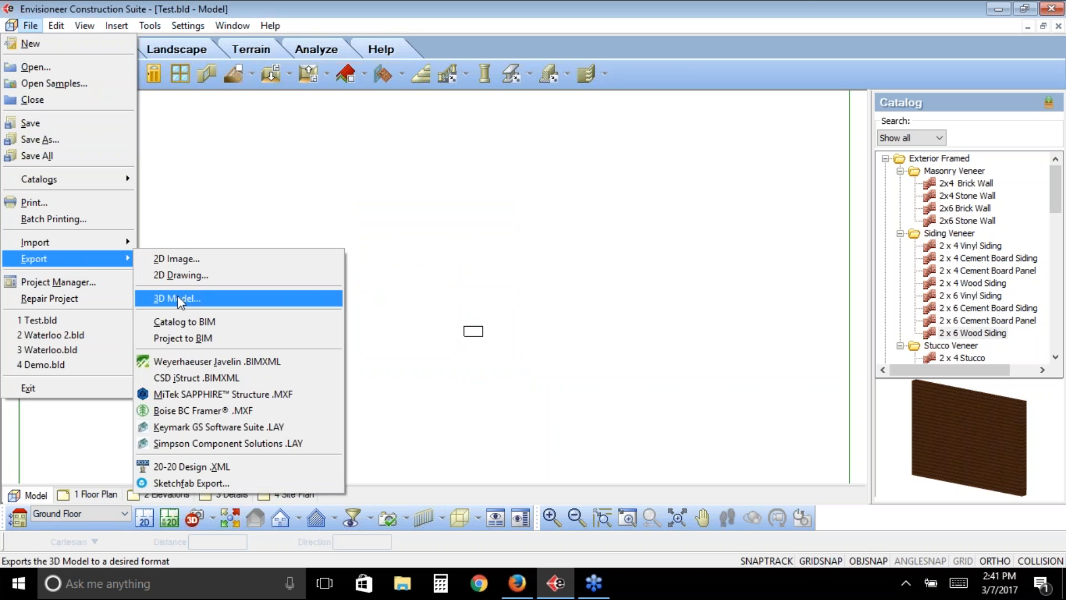
{"action": "left_click", "coordinate": [177, 299]}
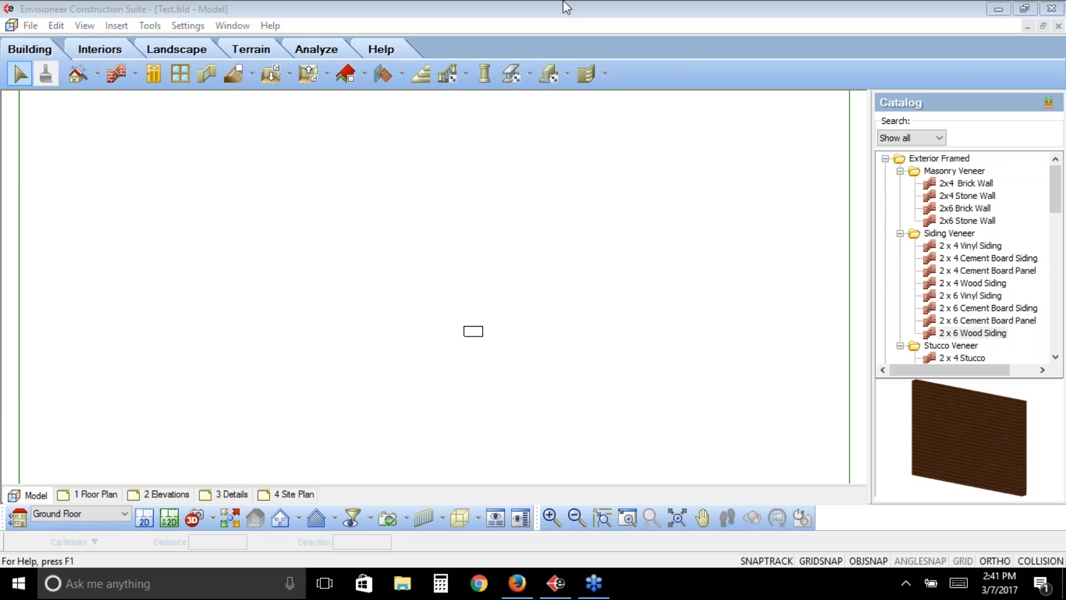
- Undo the deletions of the kitchen objects, the walls and the item below the plan
{"action": "left_click", "coordinate": [57, 26]}
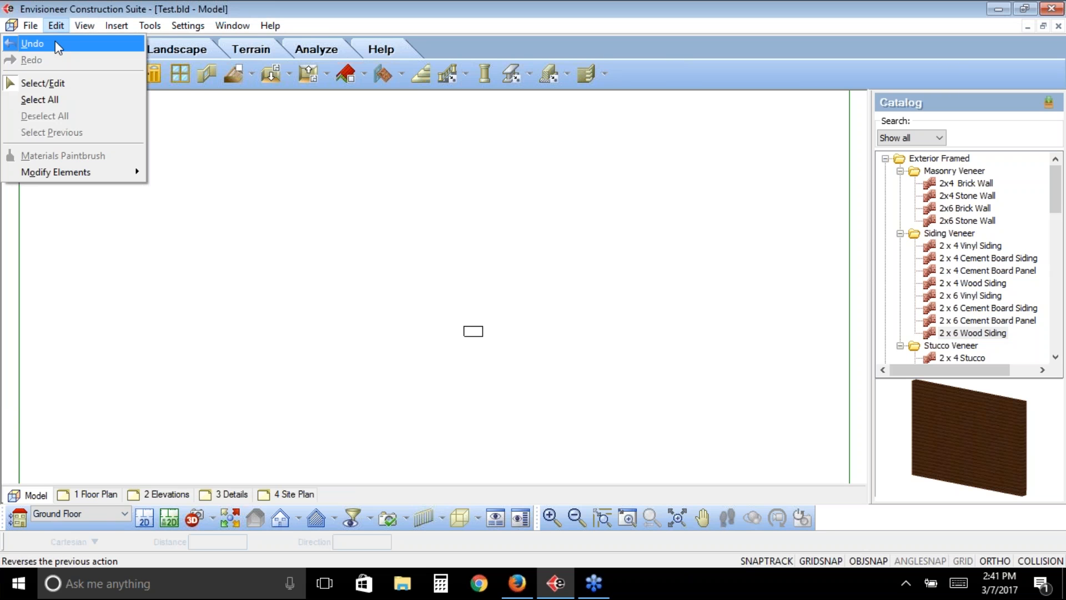
{"action": "left_click", "coordinate": [55, 42]}
{"action": "left_click", "coordinate": [57, 26]}
{"action": "left_click", "coordinate": [65, 47]}
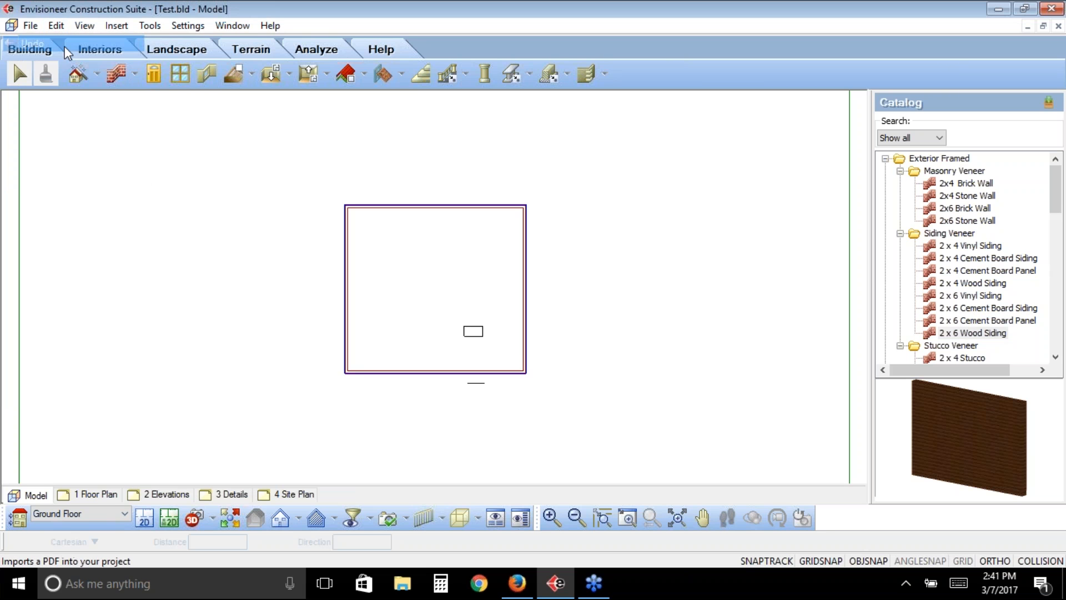
{"action": "left_click", "coordinate": [56, 26]}
{"action": "left_click", "coordinate": [59, 44]}
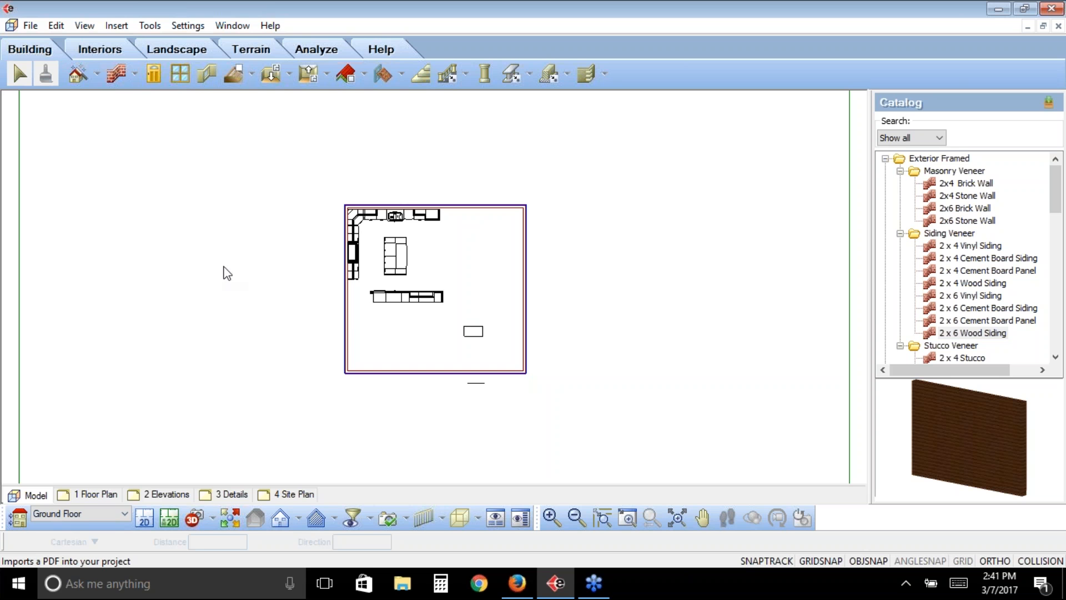
- Review the project's export formats through to the Sketchfab export
{"action": "left_click", "coordinate": [31, 26]}
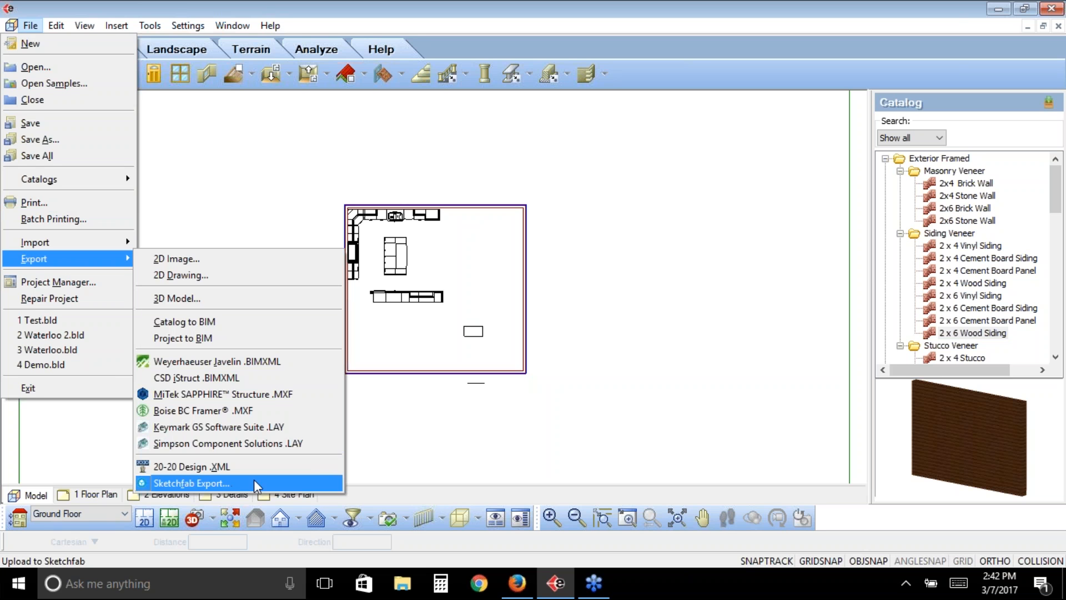
{"action": "left_click", "coordinate": [254, 479]}
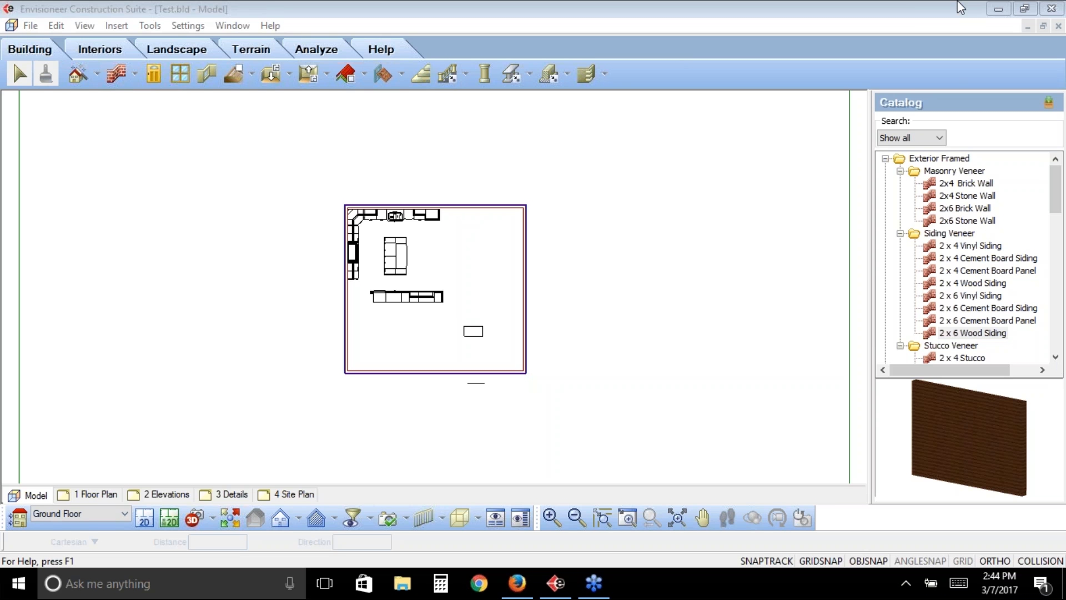
- Open the Element Manager and select the Table element under Interior Furniture's <Root node> folder
{"action": "left_click", "coordinate": [31, 26]}
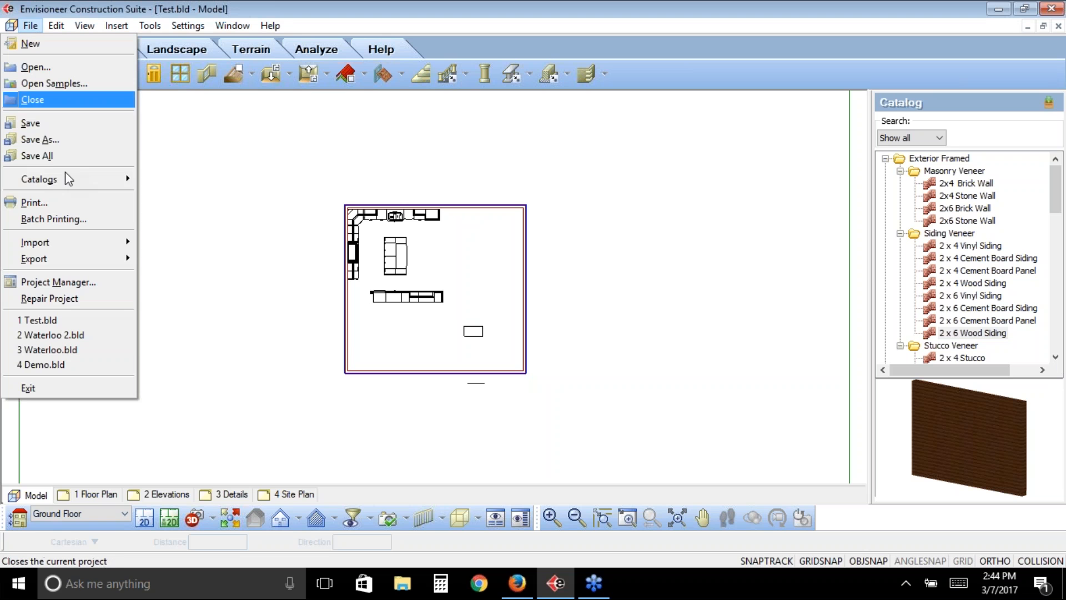
{"action": "mouse_move", "coordinate": [65, 171]}
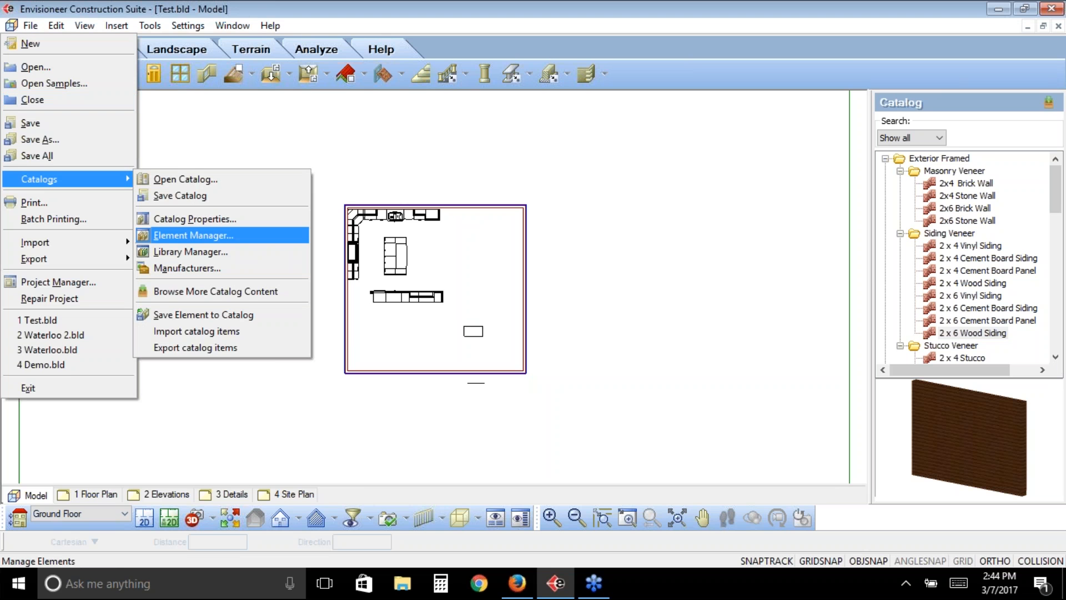
{"action": "left_click", "coordinate": [193, 235]}
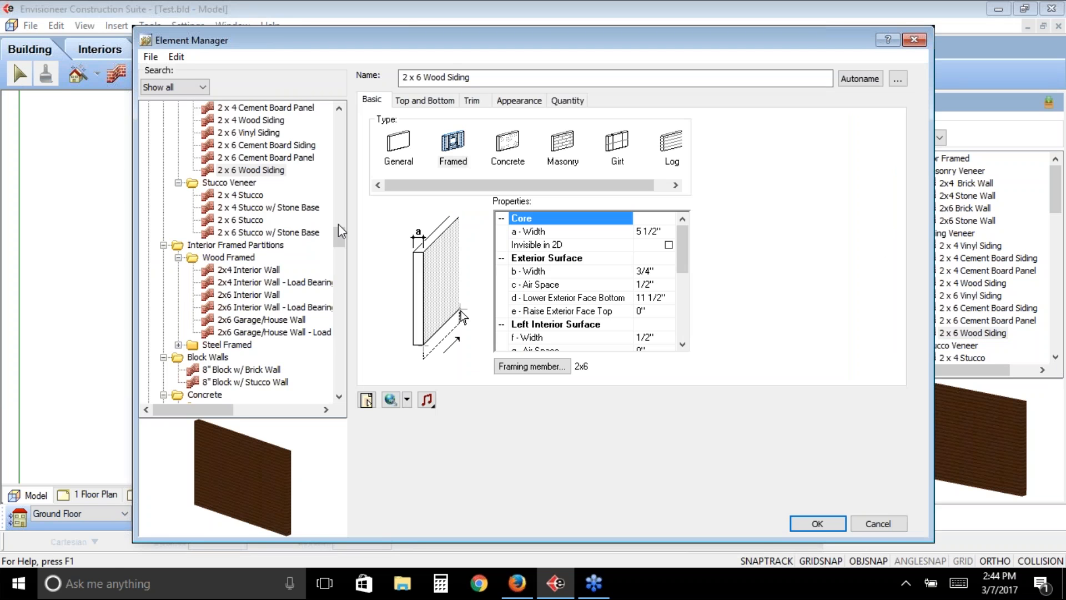
{"action": "left_click_drag", "start_coordinate": [339, 224], "coordinate": [332, 128]}
{"action": "left_click", "coordinate": [148, 221]}
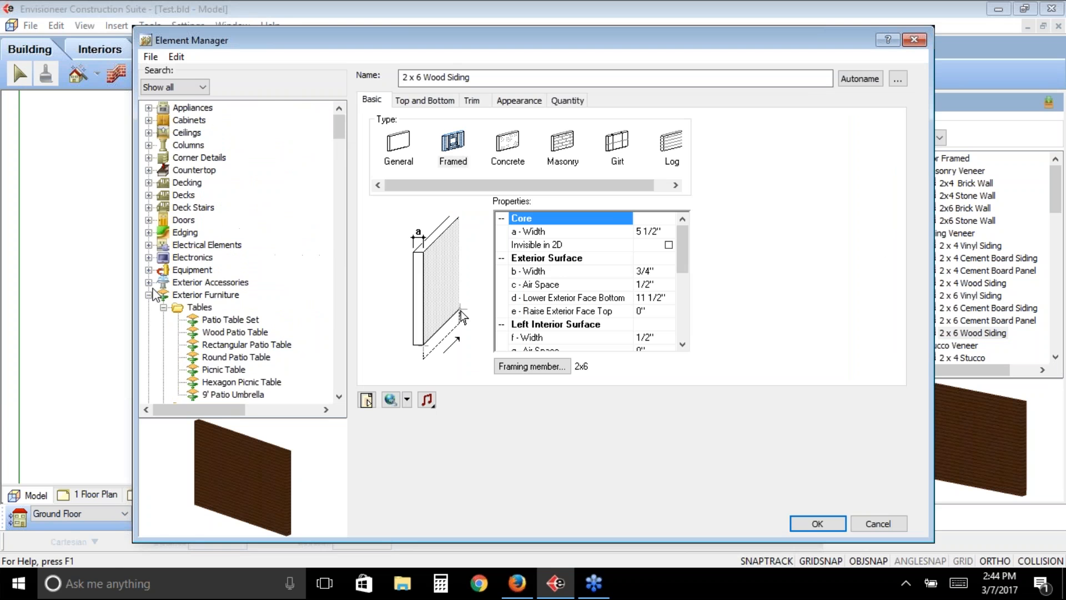
{"action": "left_click", "coordinate": [148, 294]}
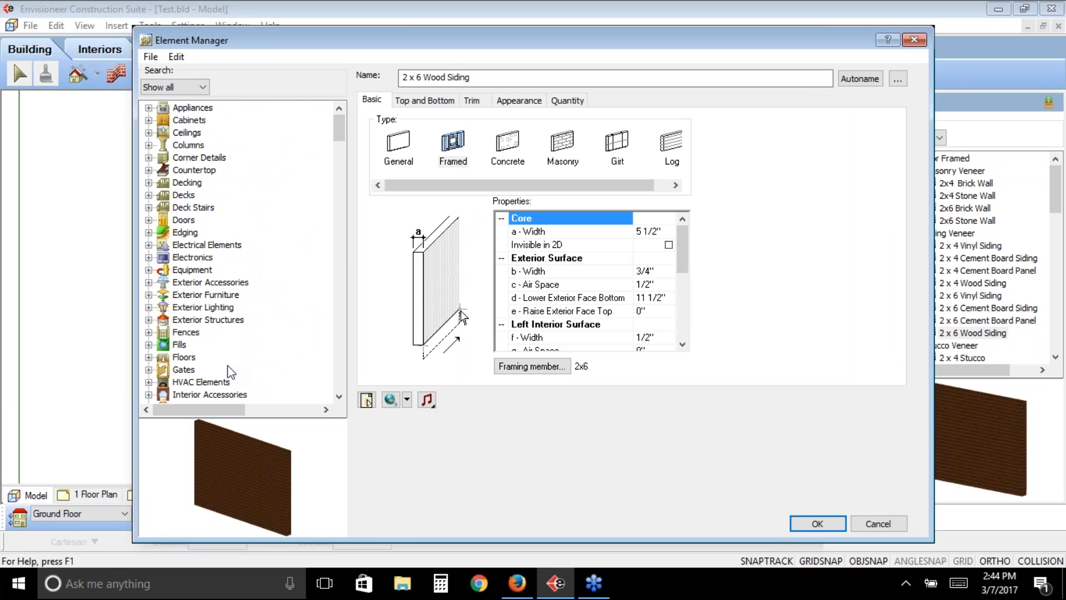
{"action": "left_click", "coordinate": [338, 397]}
{"action": "left_click", "coordinate": [338, 397]}
{"action": "left_click", "coordinate": [339, 398]}
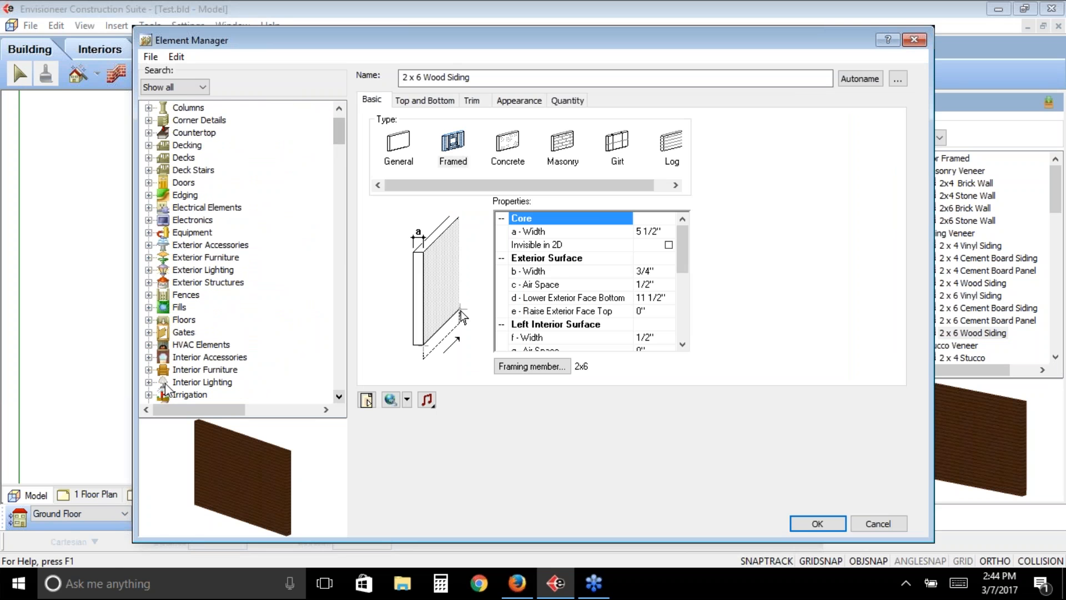
{"action": "left_click", "coordinate": [148, 370]}
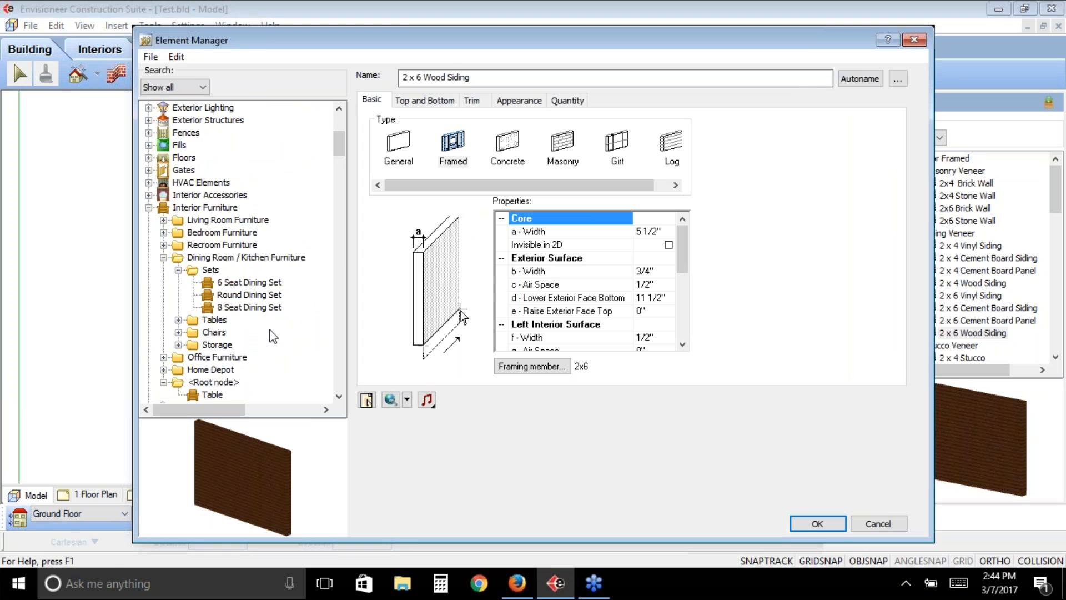
{"action": "left_click", "coordinate": [213, 395]}
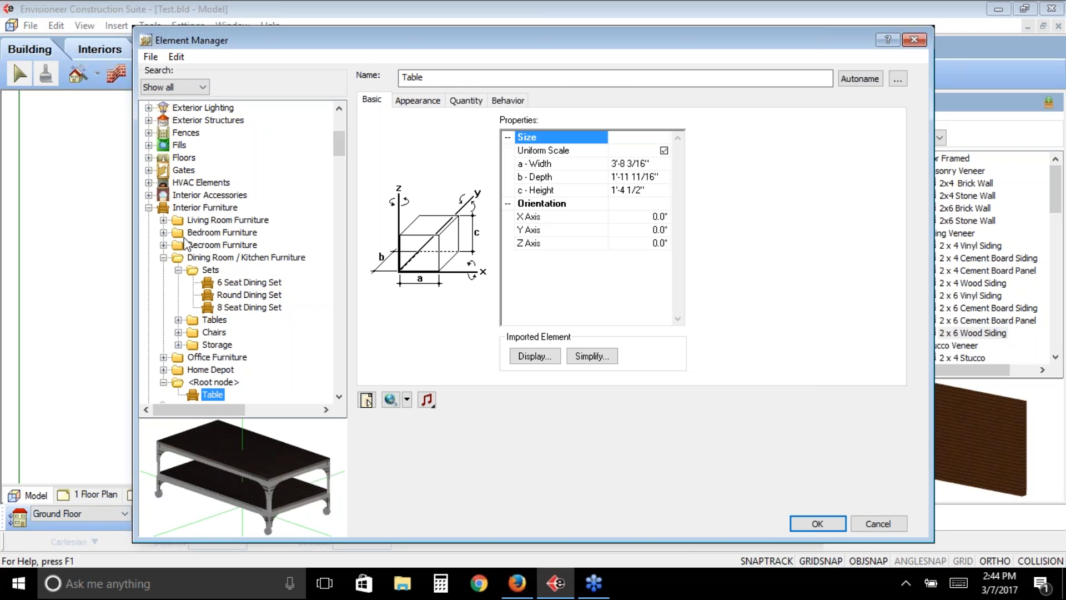
- Expand the Living Room Furniture folder and collapse the Dining Room / Kitchen Furniture and Entertainment folders
{"action": "left_click", "coordinate": [163, 220]}
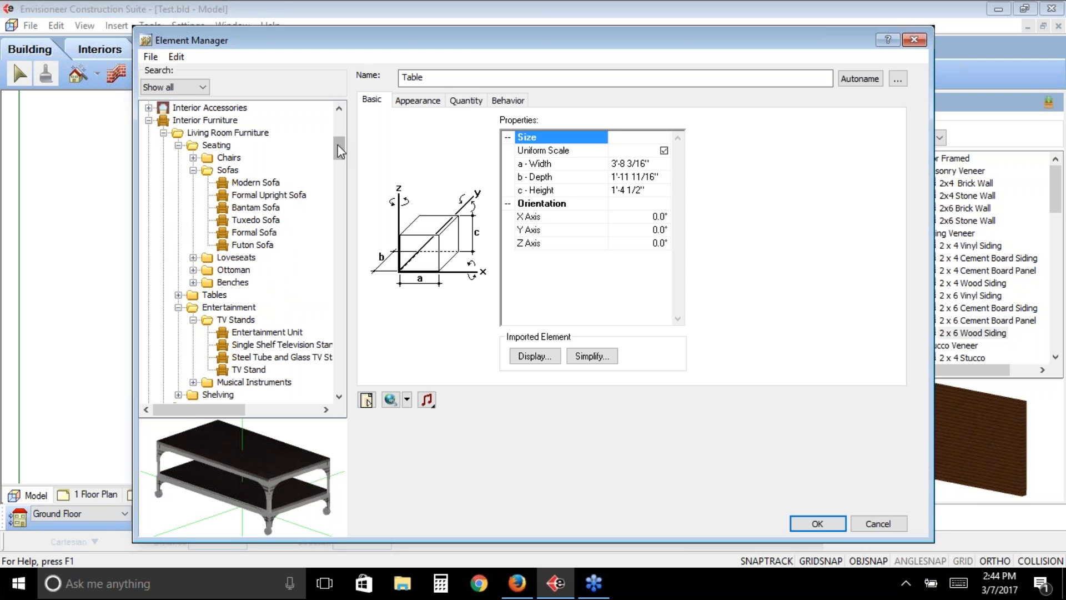
{"action": "scroll", "coordinate": [340, 158], "scroll_direction": "down", "scroll_amount": 3}
{"action": "scroll", "coordinate": [340, 159], "scroll_direction": "down", "scroll_amount": 3}
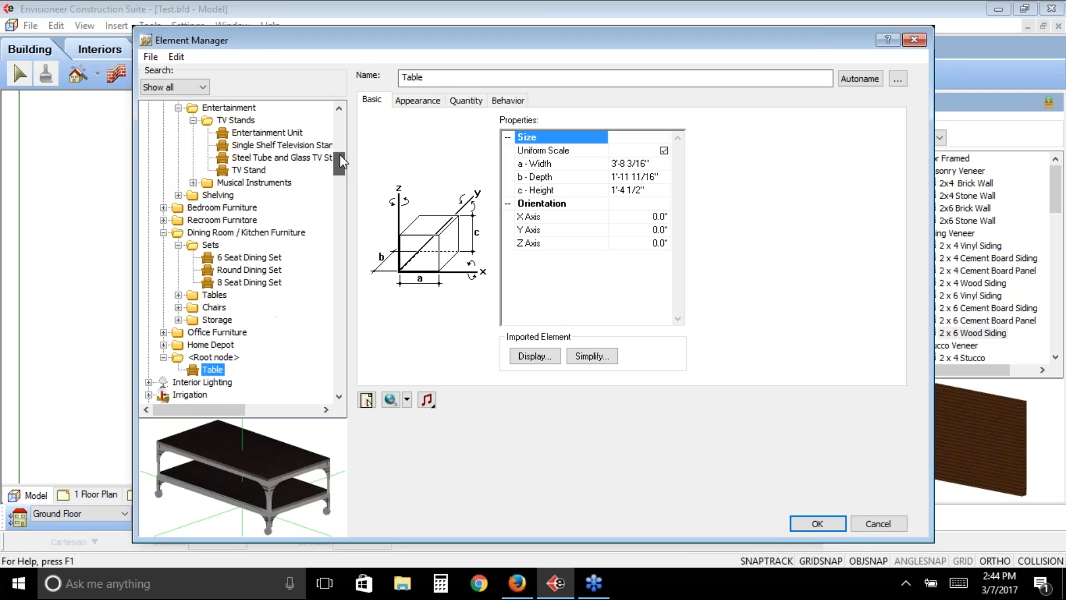
{"action": "scroll", "coordinate": [339, 155], "scroll_direction": "up", "scroll_amount": 1}
{"action": "left_click", "coordinate": [164, 269]}
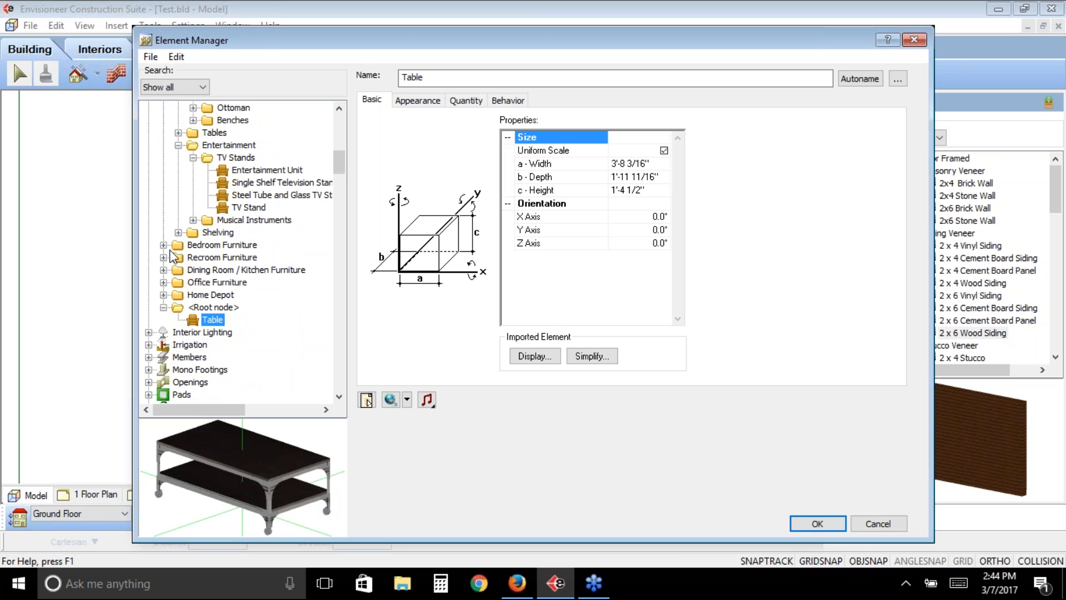
{"action": "left_click", "coordinate": [178, 145]}
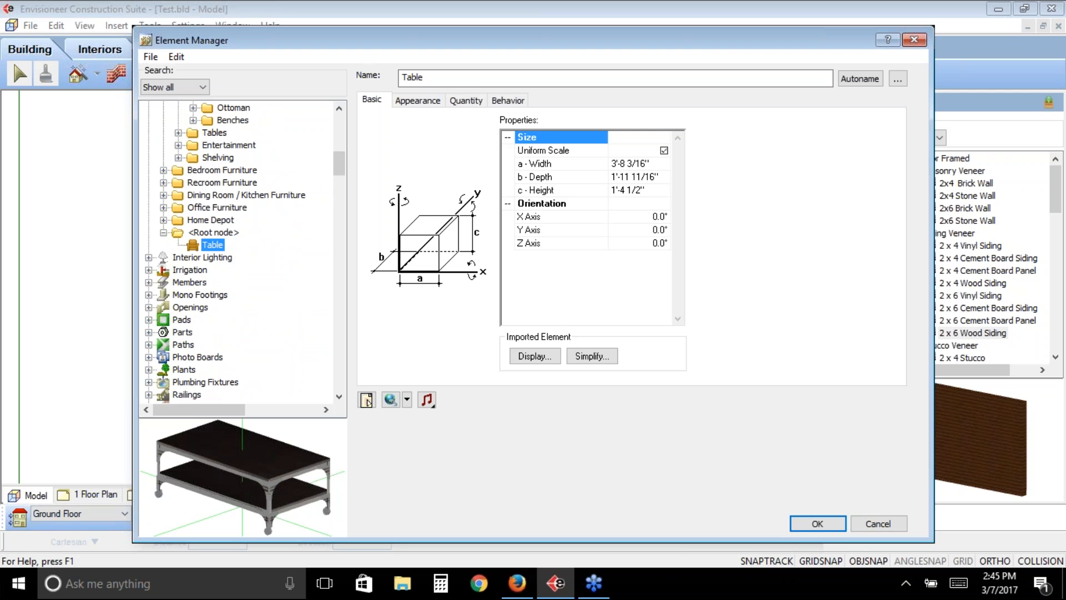
- Try moving the Table element from <Root node> into Living Room Furniture's Tables folder, and close the Element Manager without saving
{"action": "left_click_drag", "start_coordinate": [212, 245], "coordinate": [223, 141]}
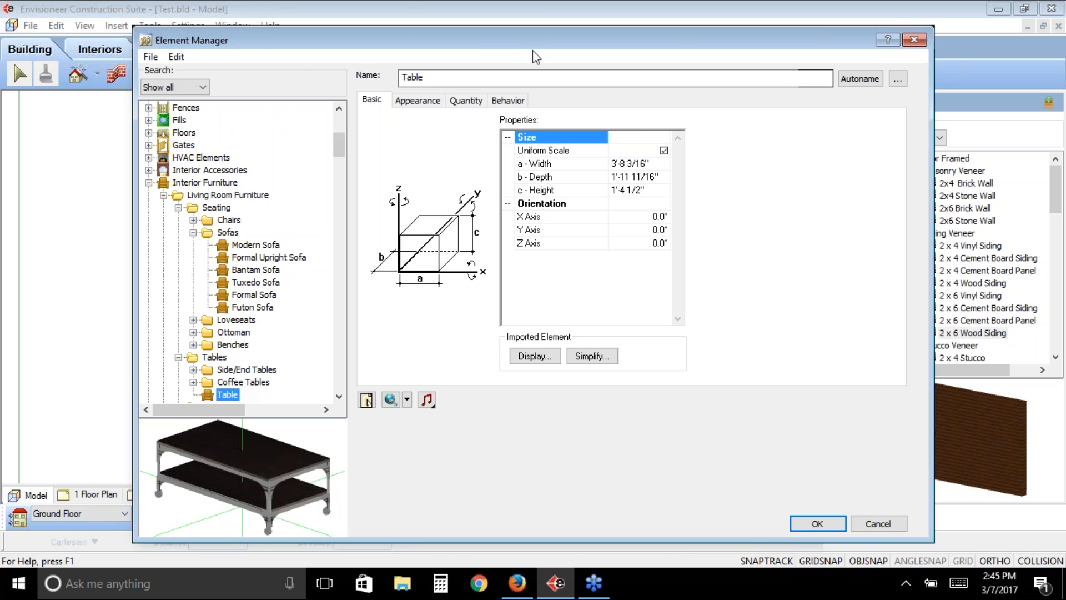
{"action": "left_click_drag", "start_coordinate": [532, 44], "coordinate": [408, 36]}
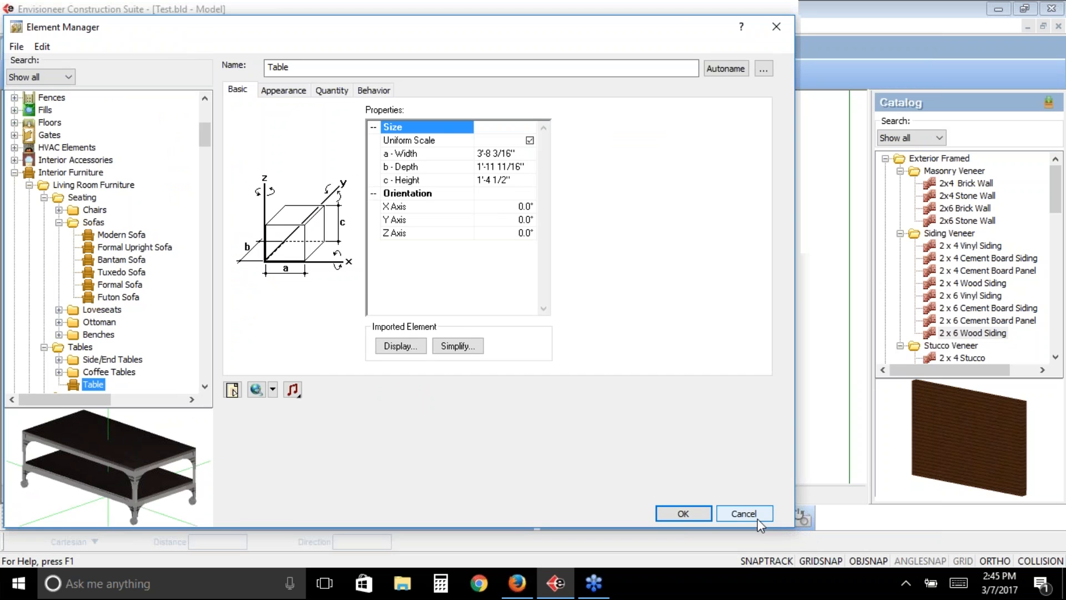
{"action": "left_click", "coordinate": [758, 519]}
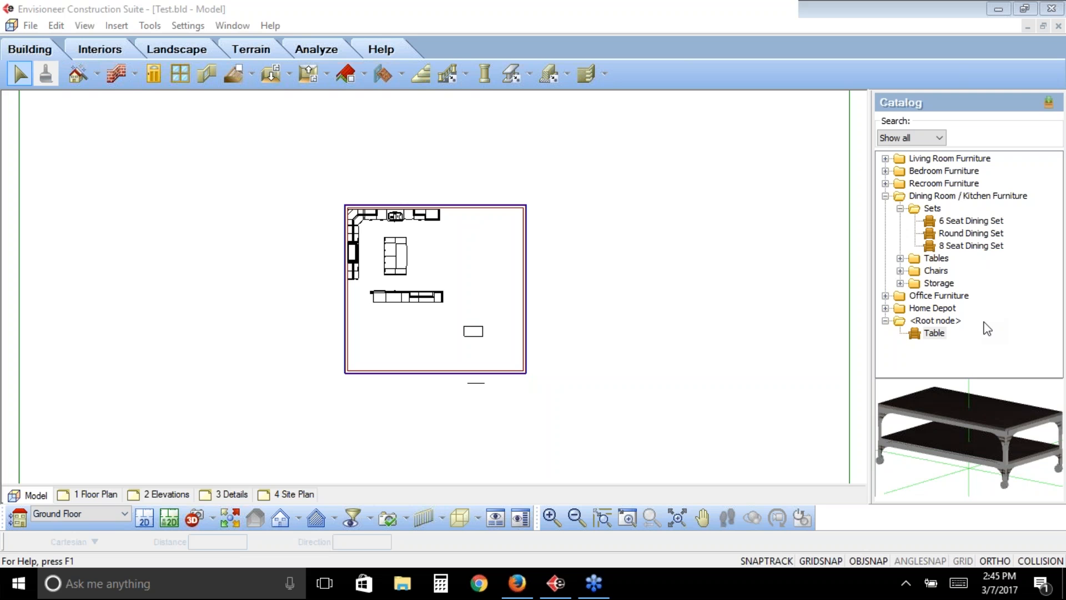
- Review the element types available for a new custom element in the Object Import Wizard and close it without importing
{"action": "left_click", "coordinate": [25, 27]}
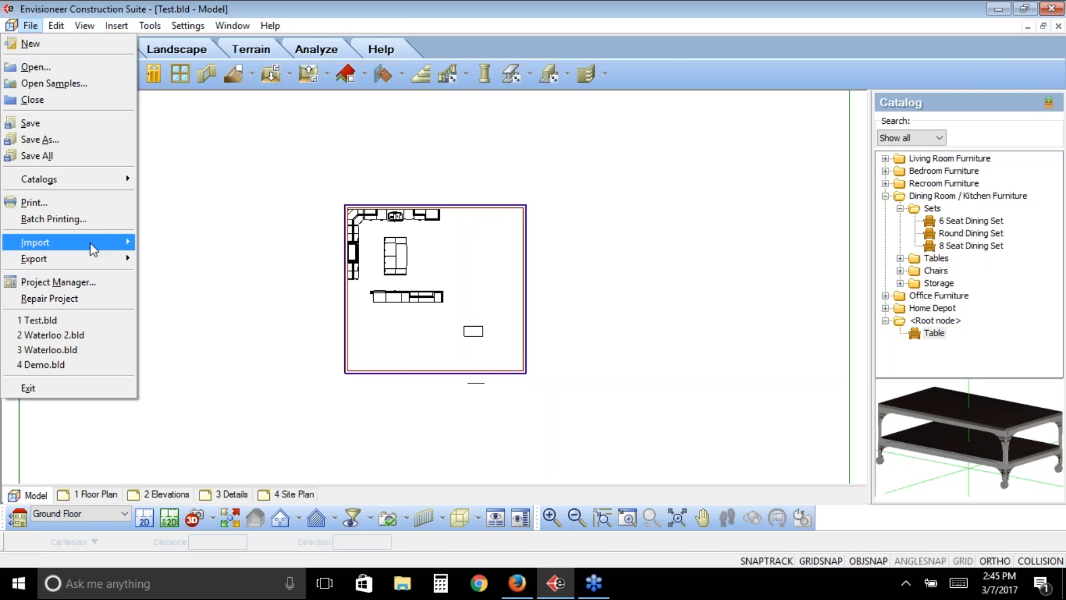
{"action": "mouse_move", "coordinate": [93, 250]}
{"action": "left_click", "coordinate": [207, 322]}
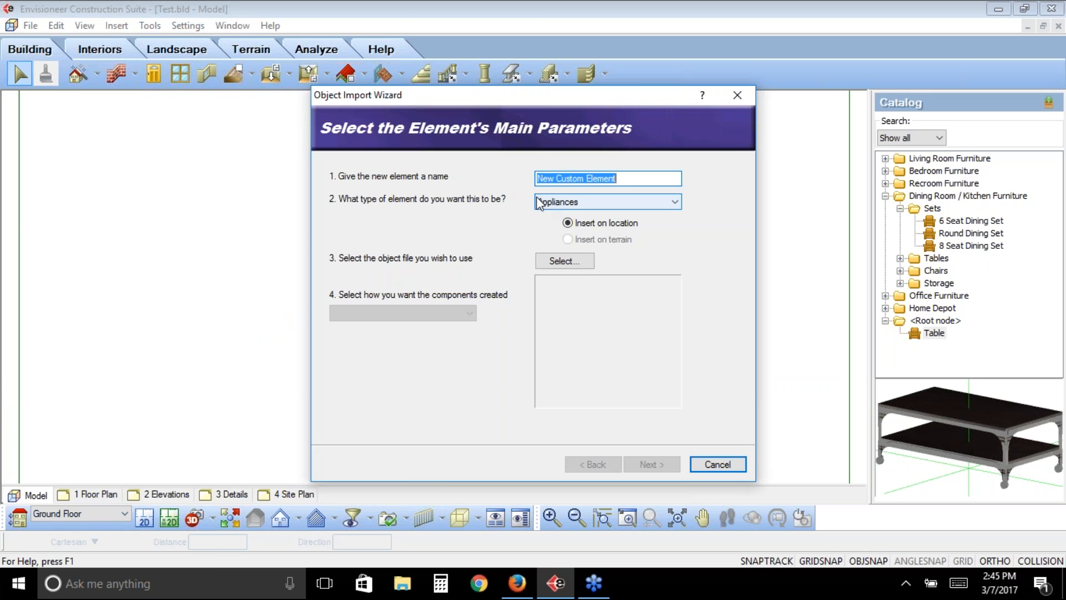
{"action": "left_click", "coordinate": [560, 201]}
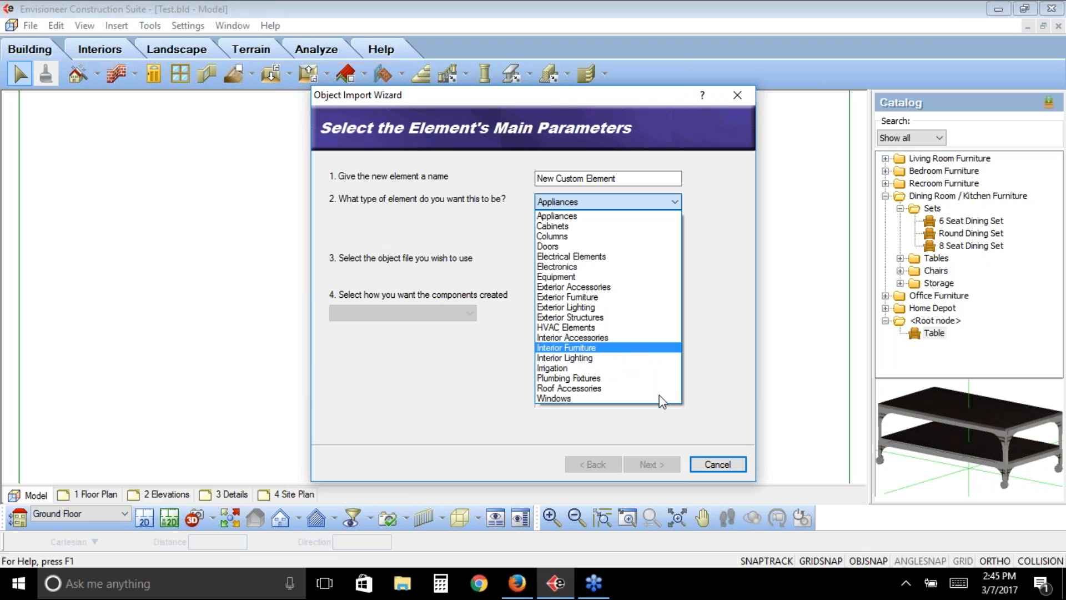
{"action": "left_click", "coordinate": [724, 470]}
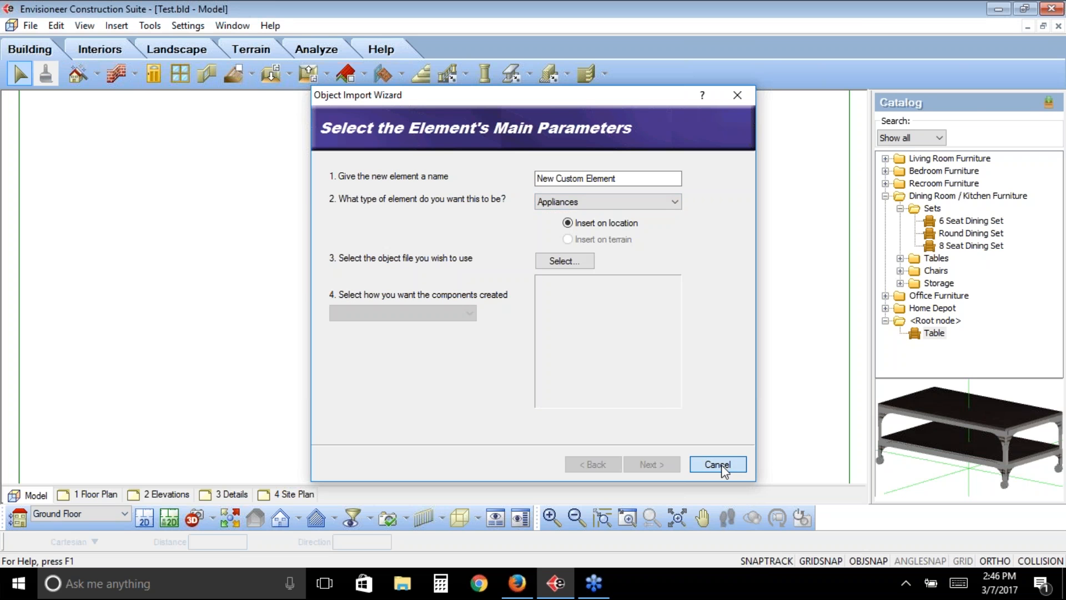
{"action": "left_click", "coordinate": [722, 464]}
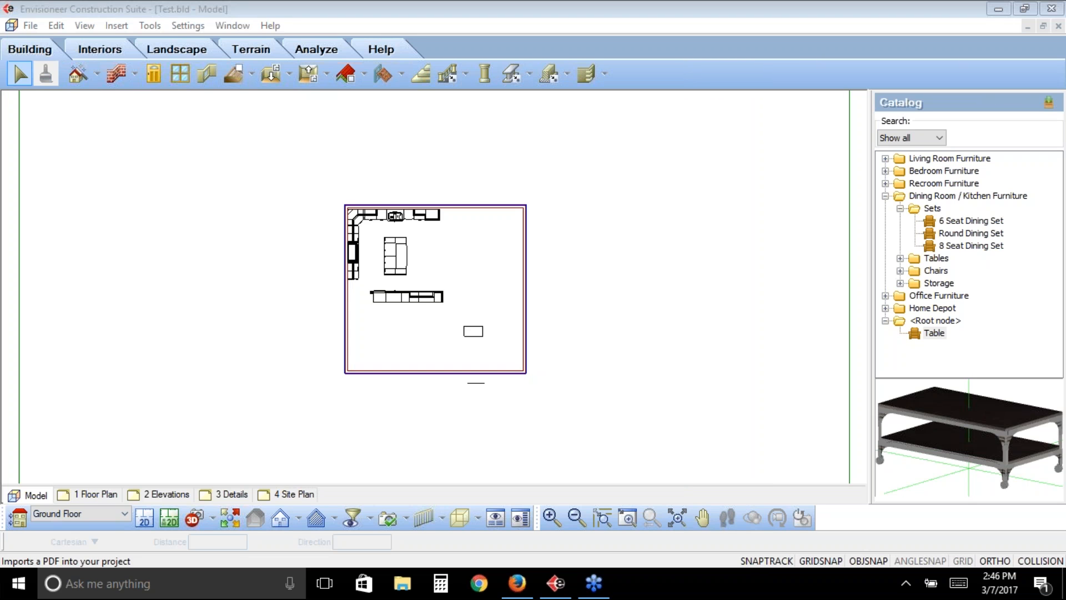
- Review the project's import options and the Object Import Wizard's main parameters, leaving without importing an object
{"action": "left_click", "coordinate": [30, 26]}
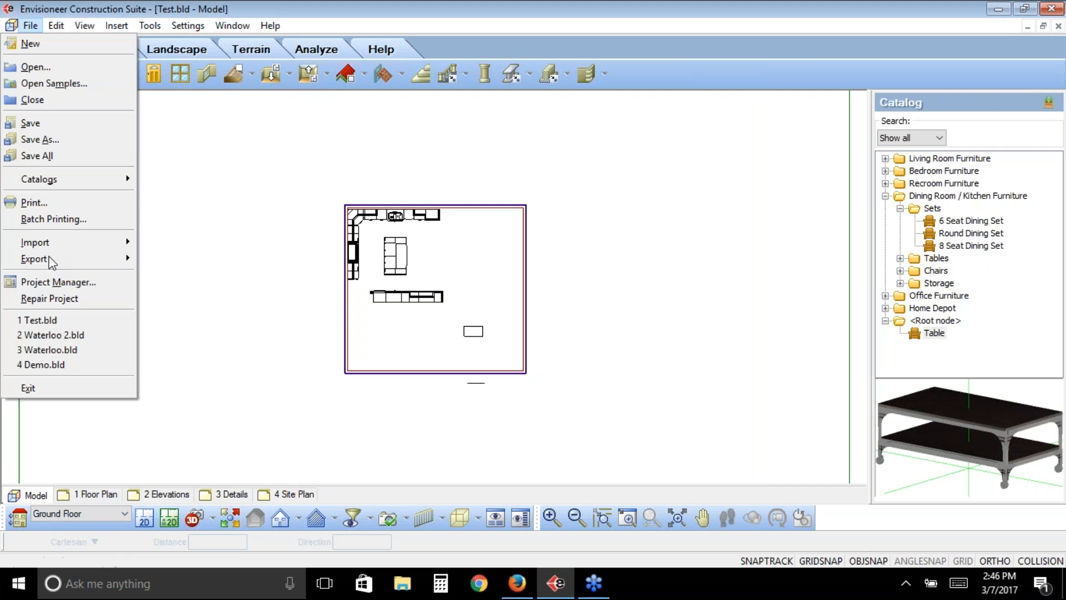
{"action": "mouse_move", "coordinate": [86, 244]}
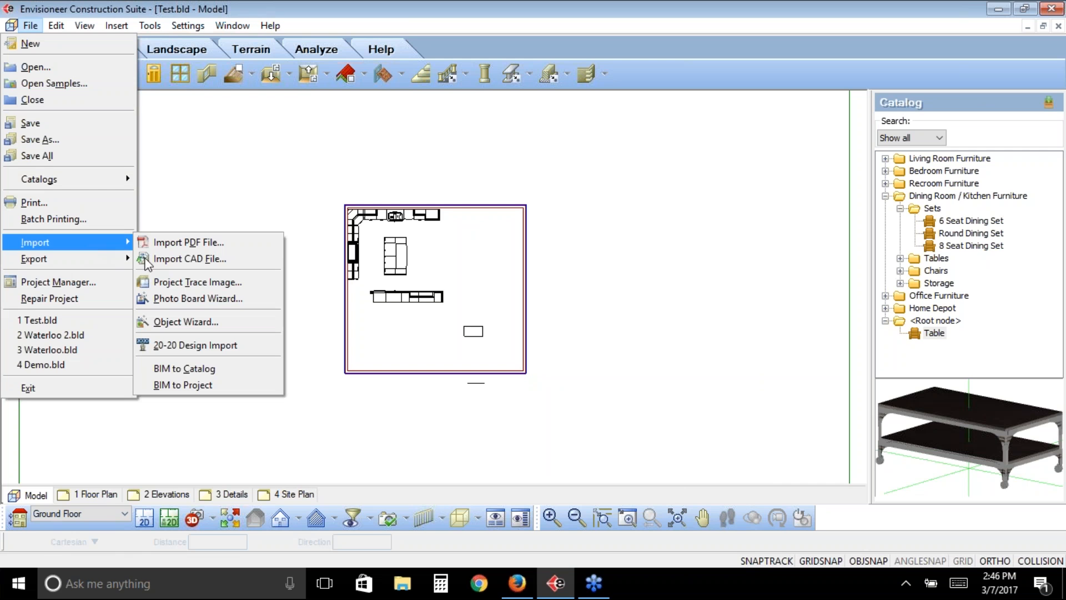
{"action": "left_click", "coordinate": [215, 323]}
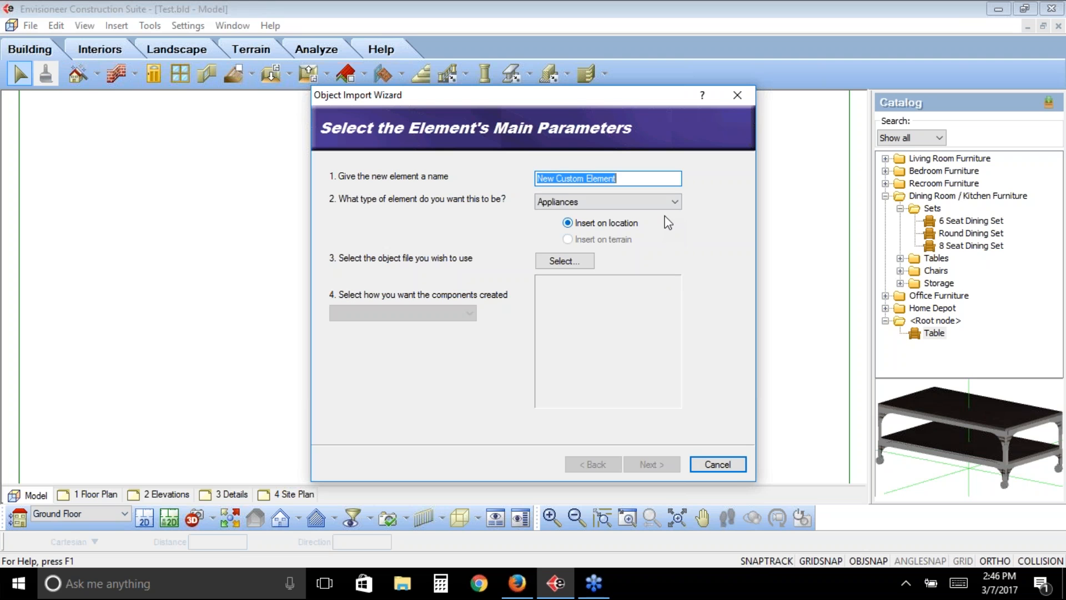
{"action": "left_click", "coordinate": [720, 466]}
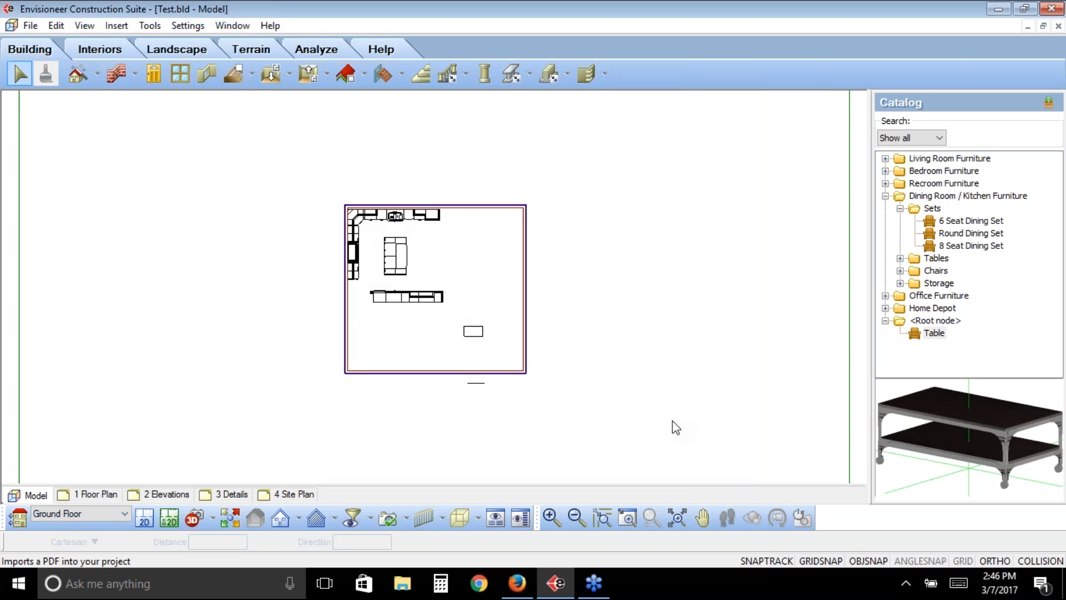